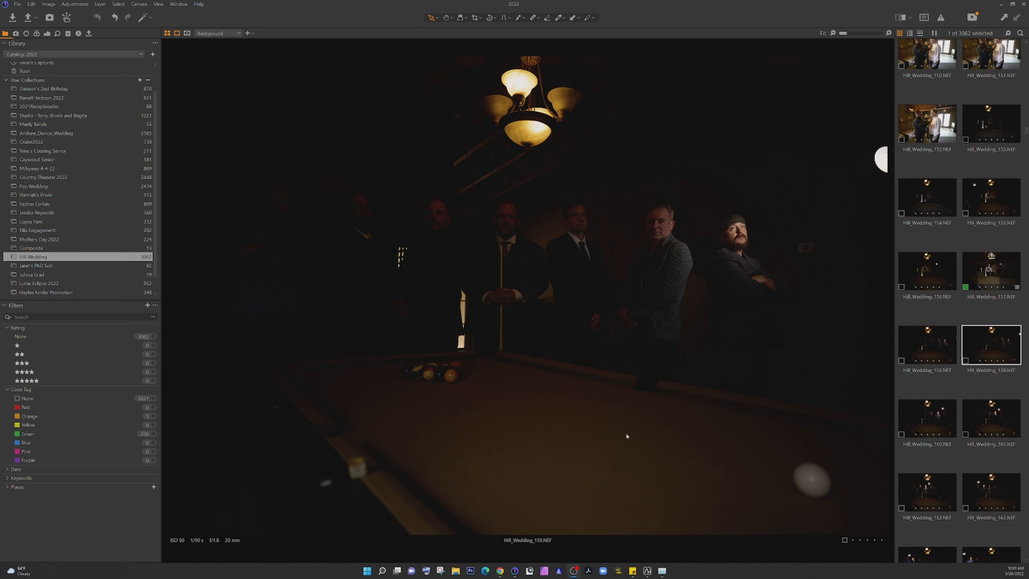
Review the pool-table group shots one by one from Hill_Wedding_158 through Hill_Wedding_167, noting which person or object each exposure lights.
left_click(940, 342)
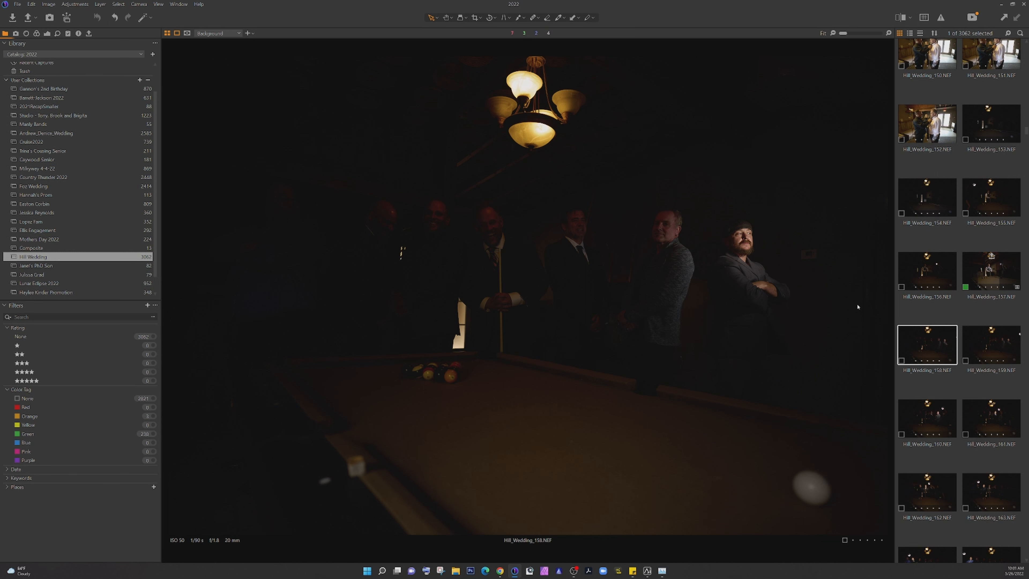
left_click(992, 352)
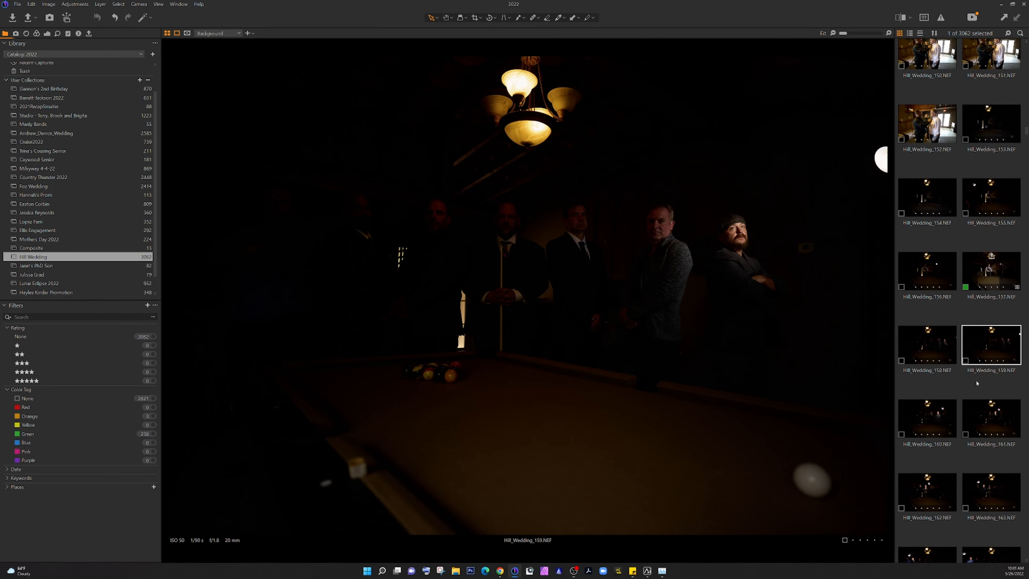
key("Right")
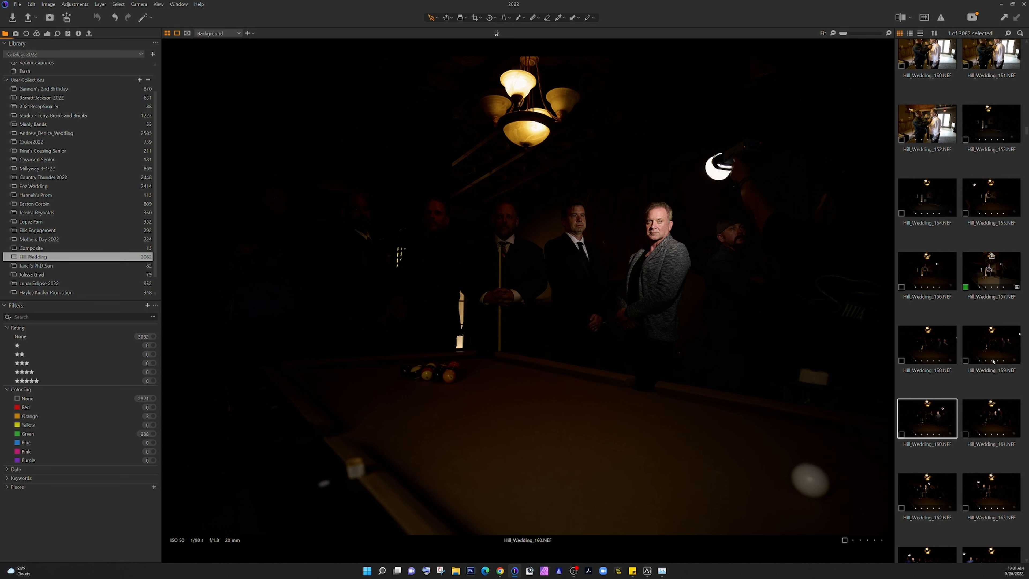
key("Right")
key("Right")
key("Right")
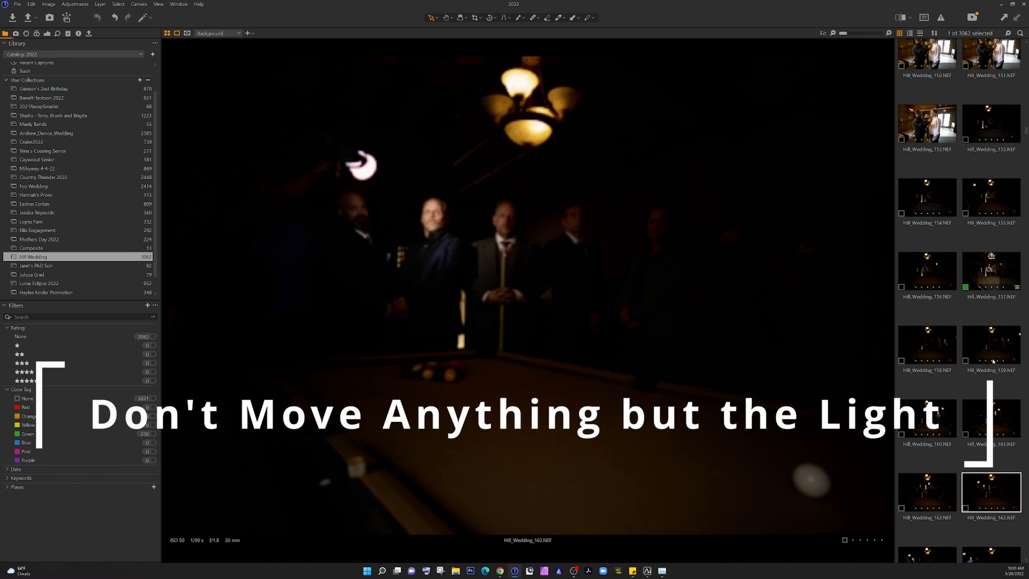
key("Right")
key("Right")
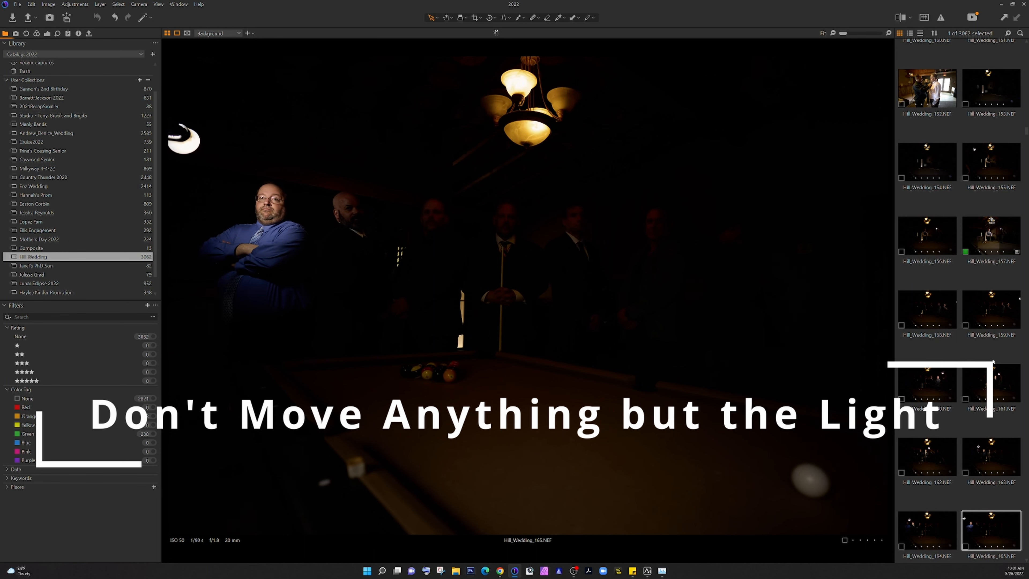
key("Right")
key("Right")
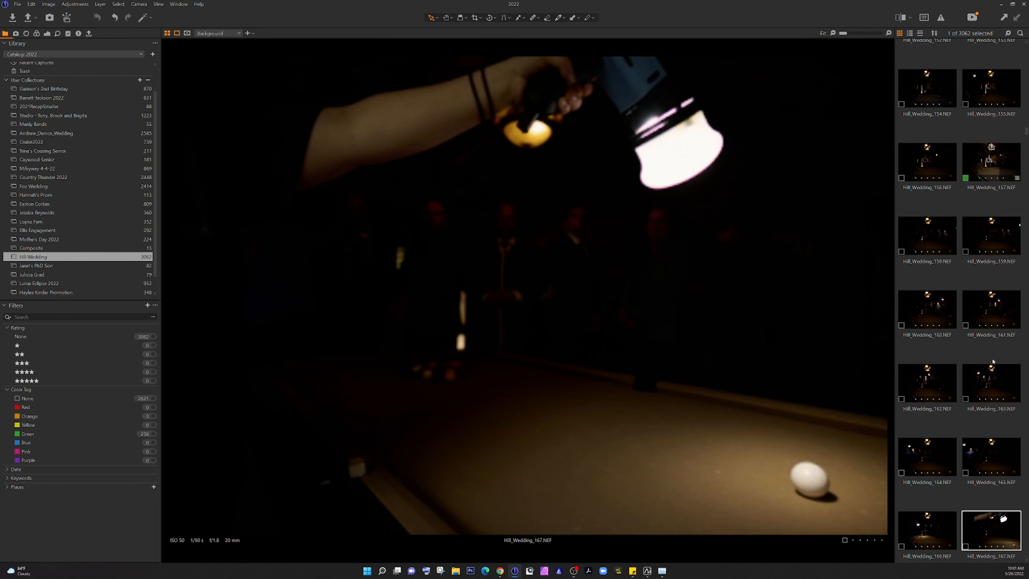
Compare the racked-balls and cue-ball exposures, Hill_Wedding_166 and Hill_Wedding_167, and step back through the series to Hill_Wedding_159.
key("Left")
key("Left")
key("Right")
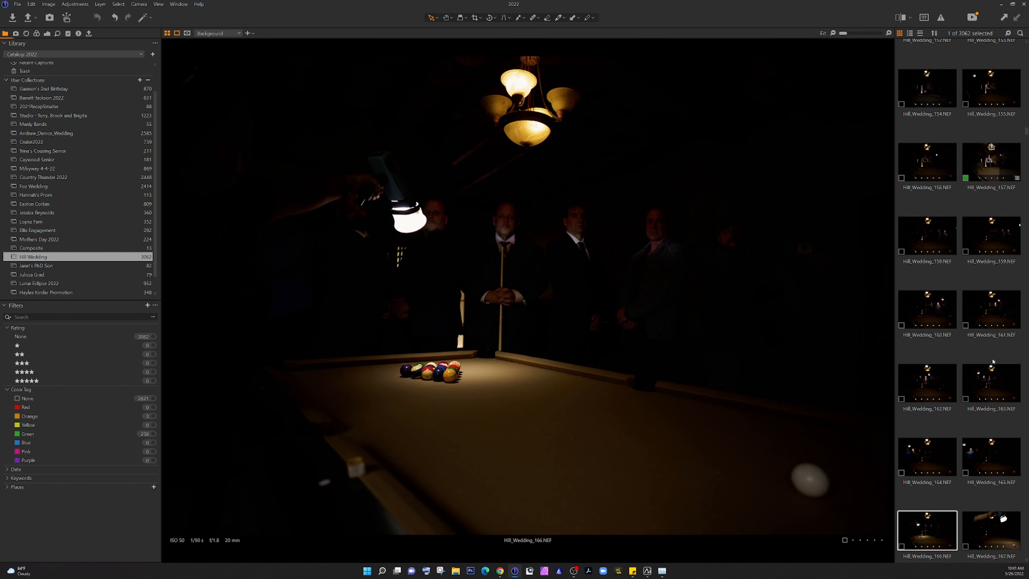
key("Right")
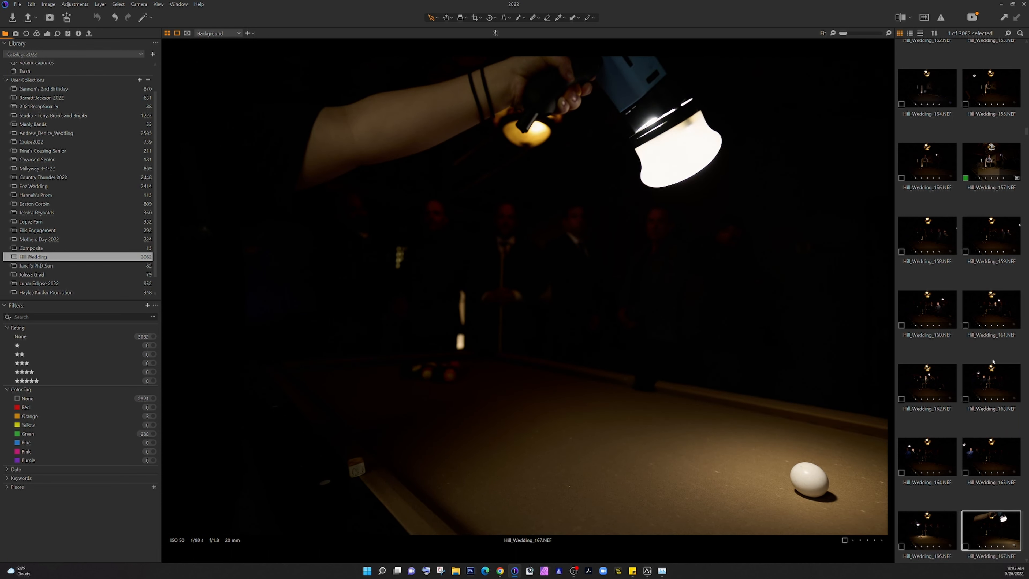
key("Left")
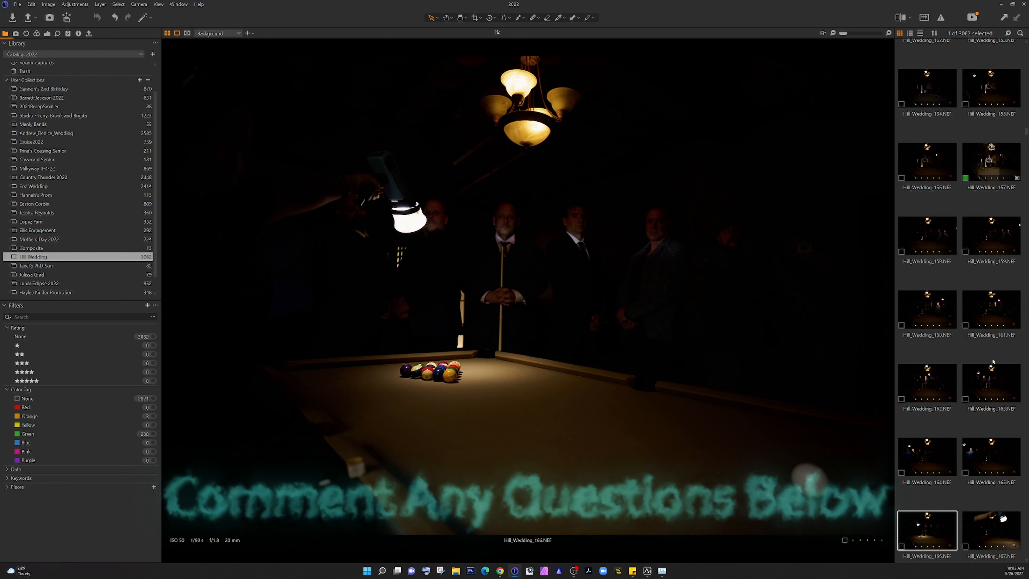
key("Left")
key("Left")
key("Left")
key("Left")
key("Left")
key("Left")
key("Left")
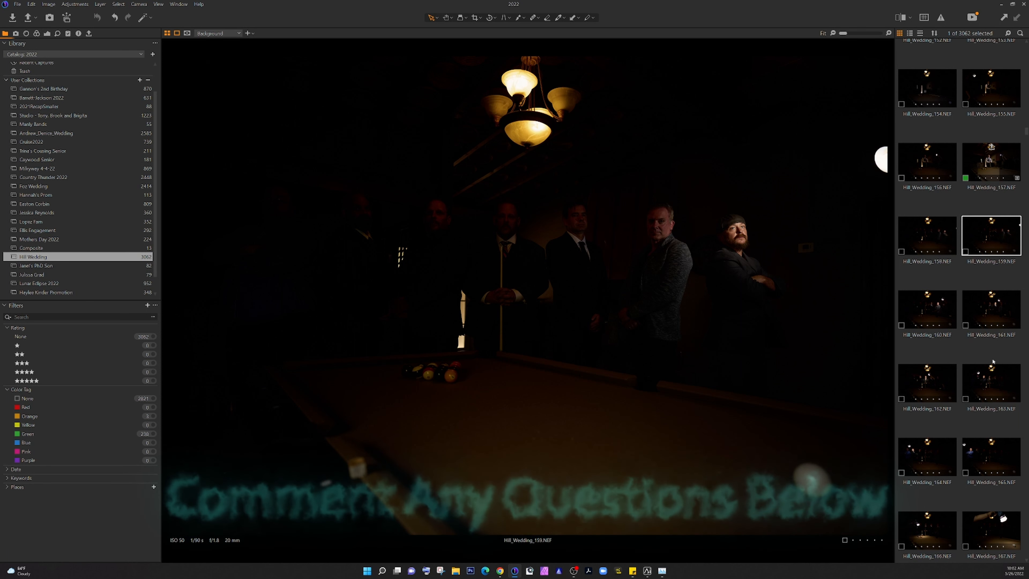
Set the High Dynamic Range Shadow value of Hill_Wedding_159 to 17 and check the man in the cap up close.
left_click(47, 34)
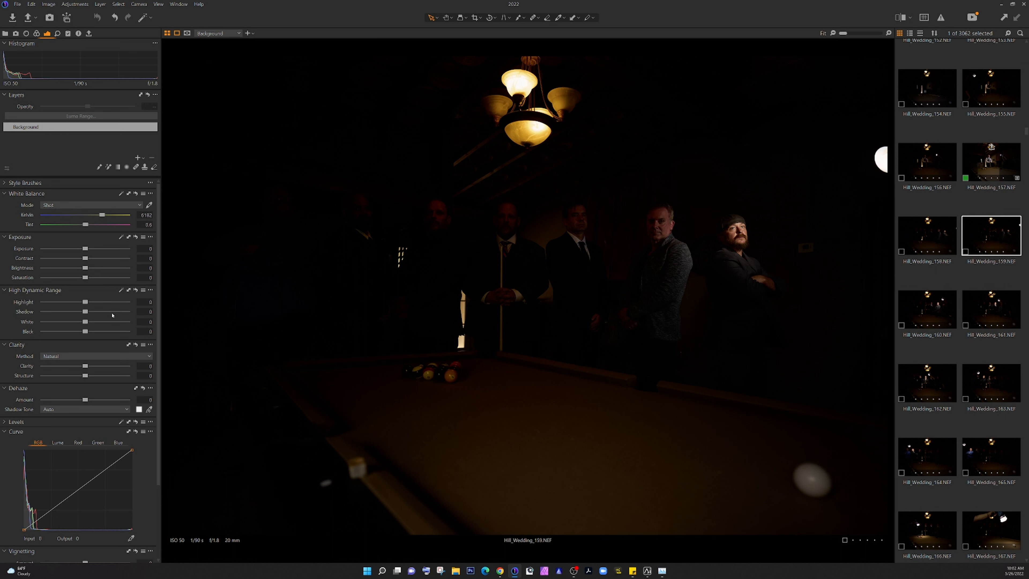
left_click(92, 312)
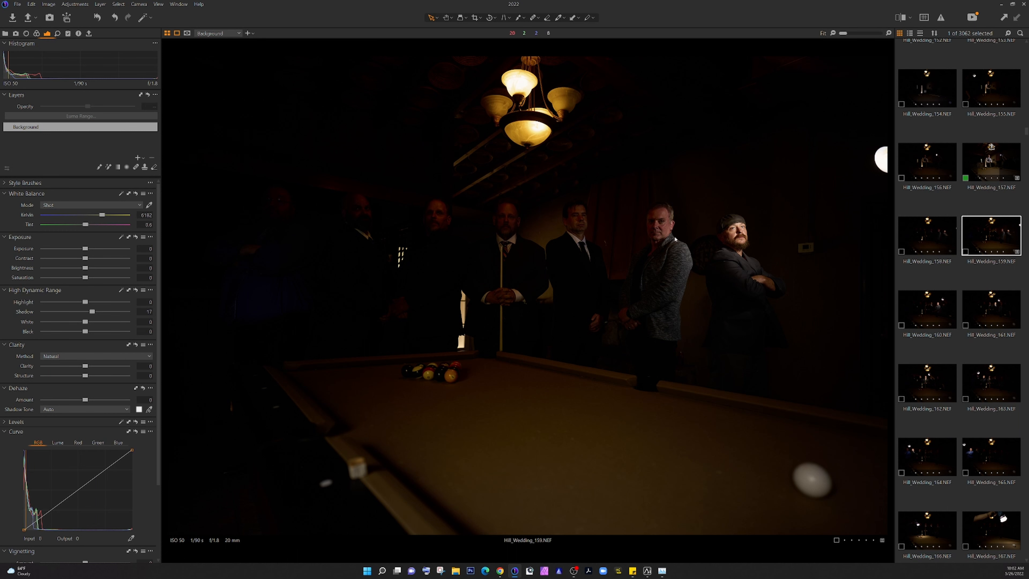
double_click(725, 247)
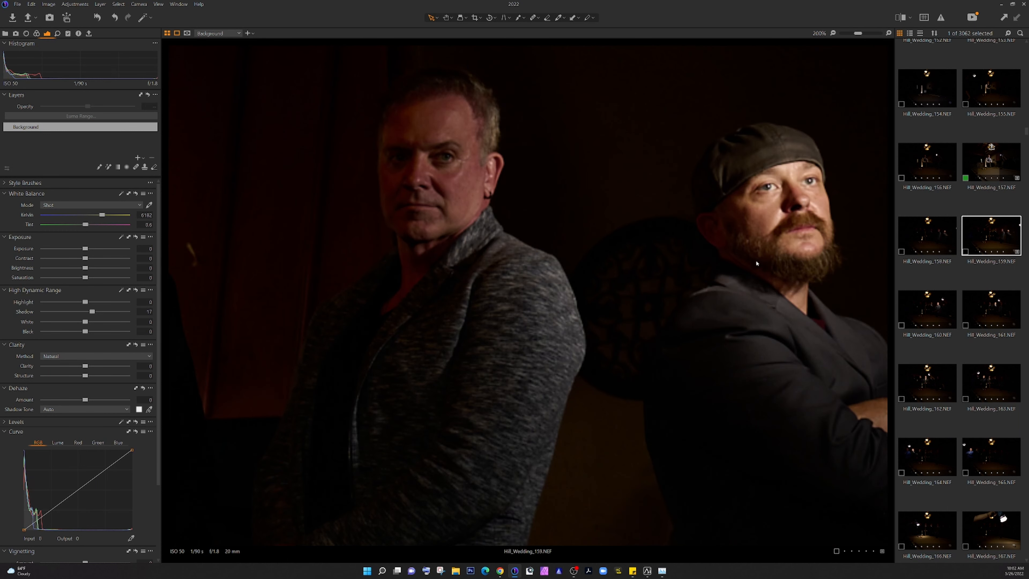
double_click(824, 258)
double_click(824, 258)
double_click(812, 228)
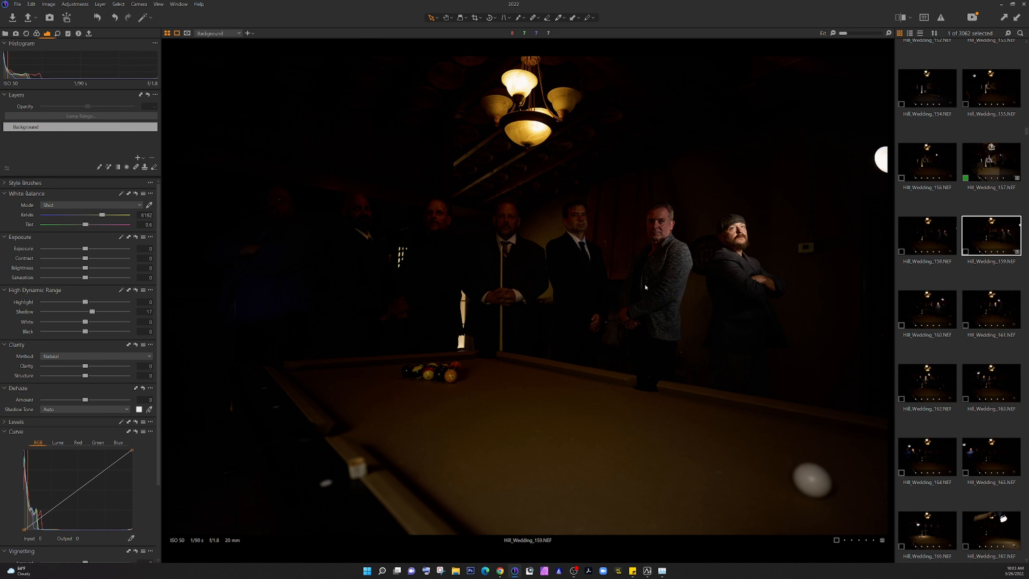
Apply the shadow adjustment from Hill_Wedding_159 to each of the photos Hill_Wedding_160 through Hill_Wedding_166.
left_click(937, 314)
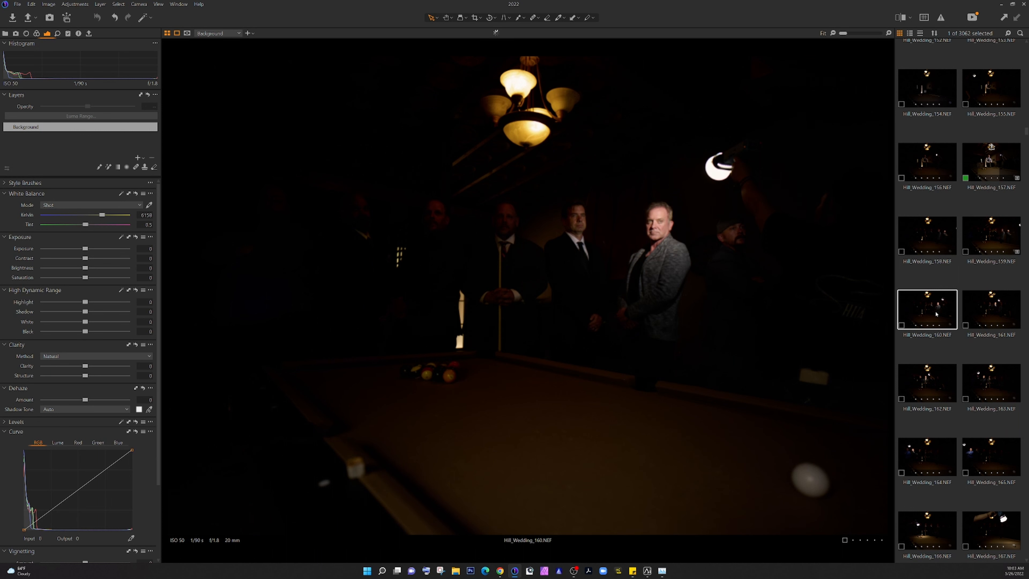
key("s")
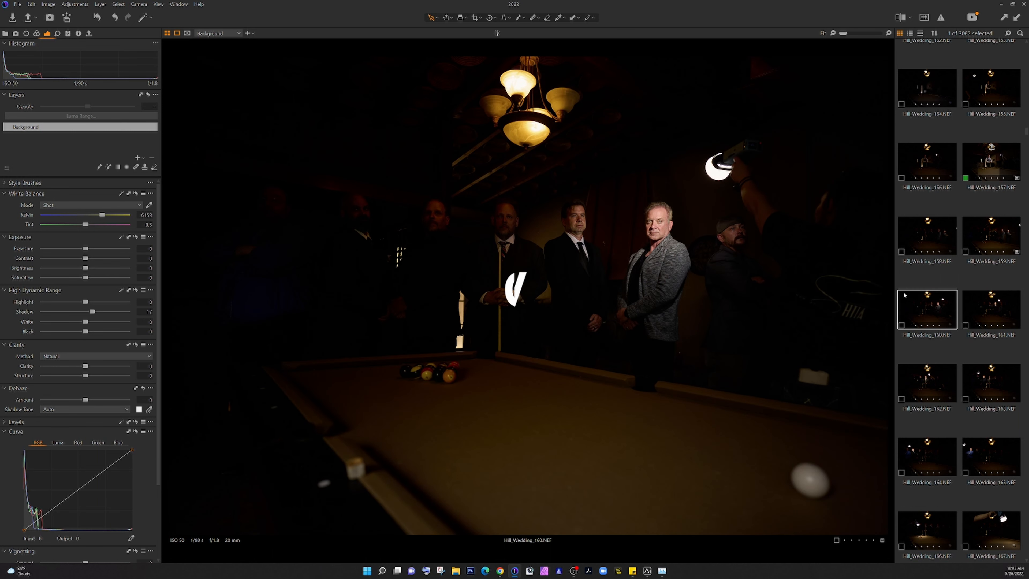
left_click(993, 317)
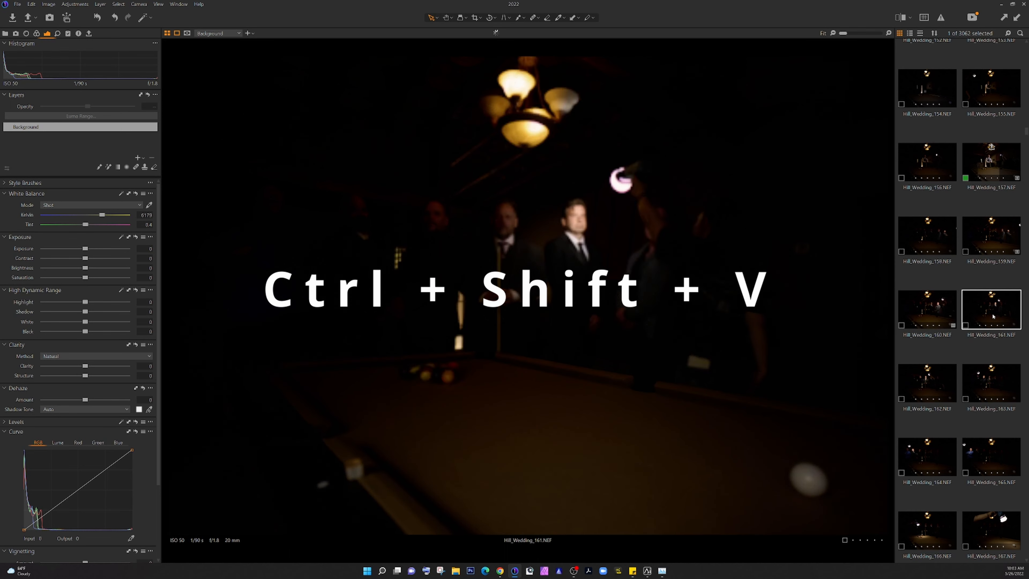
key("ctrl+shift+v")
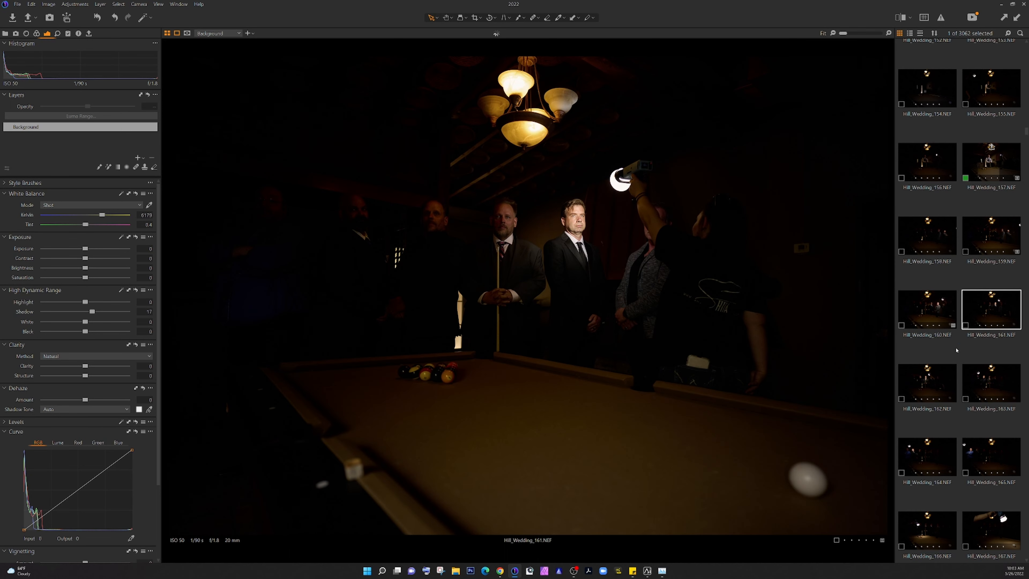
left_click(937, 392)
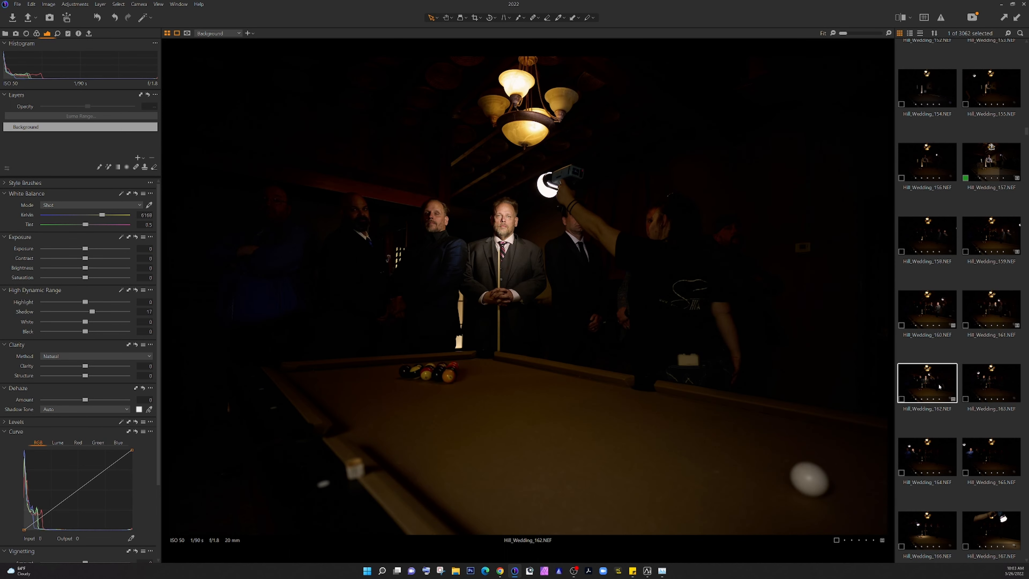
left_click(1001, 383)
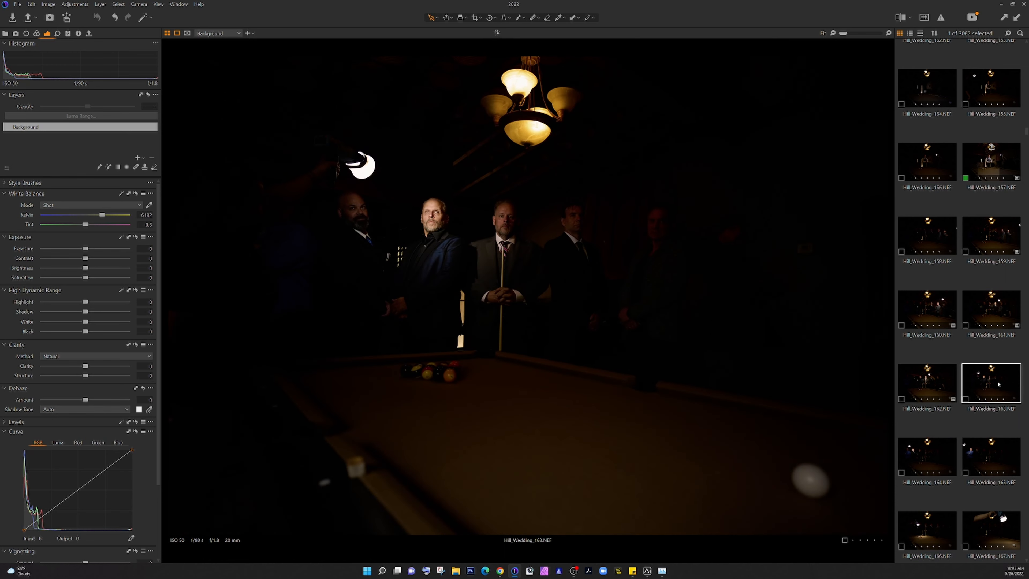
left_click(922, 453)
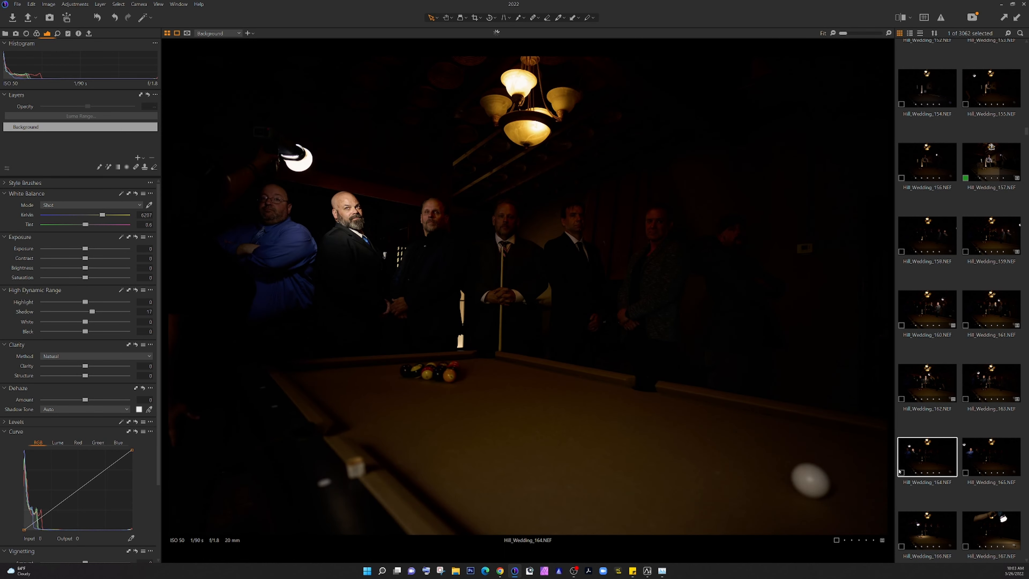
left_click(993, 454)
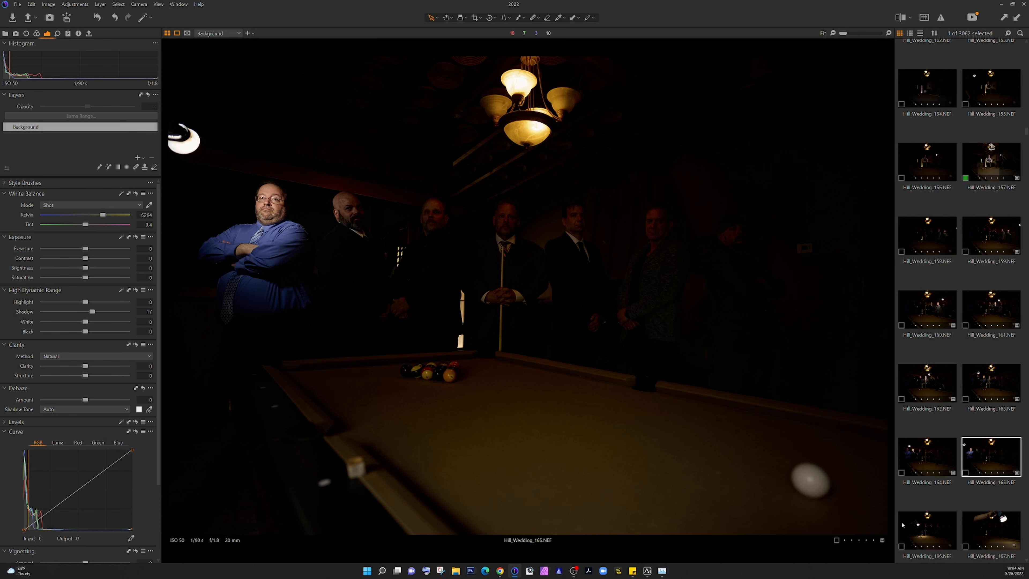
left_click(926, 538)
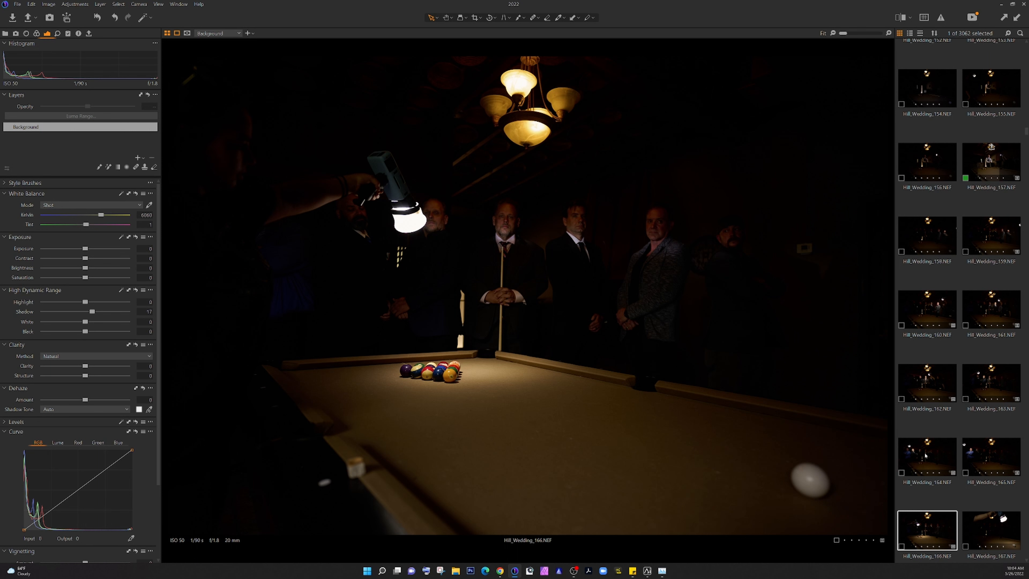
left_click(993, 463)
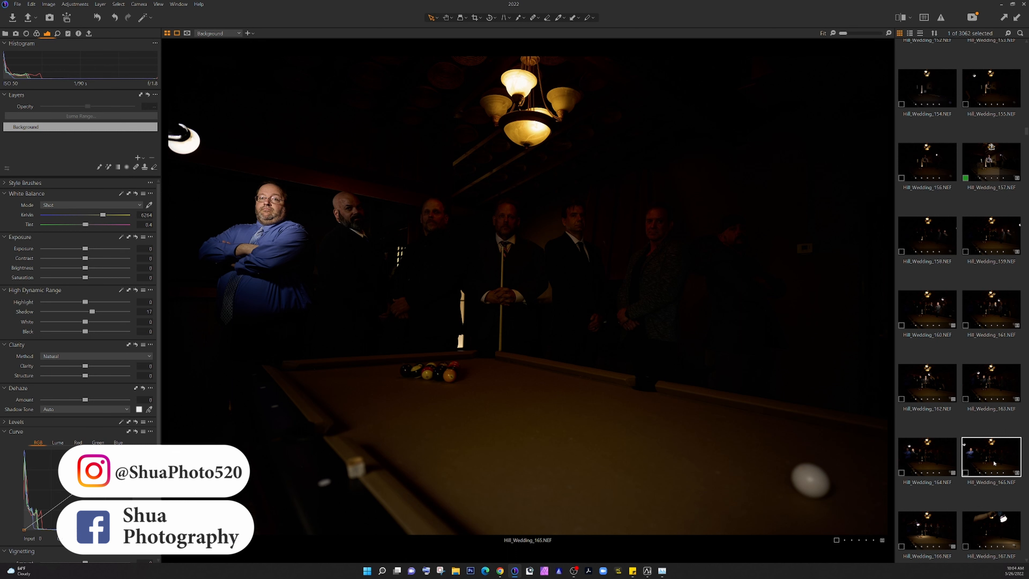
left_click(982, 235, "shift")
left_click(961, 282)
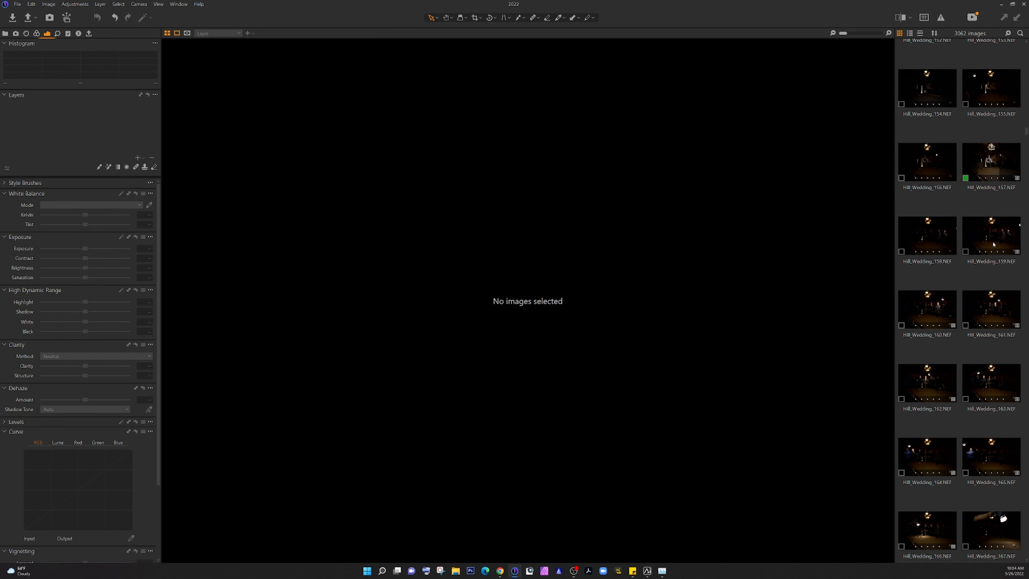
Set the High Dynamic Range Highlight value of Hill_Wedding_160 to -75, checking the effect on the lit man's face up close.
left_click(994, 244)
key("Right")
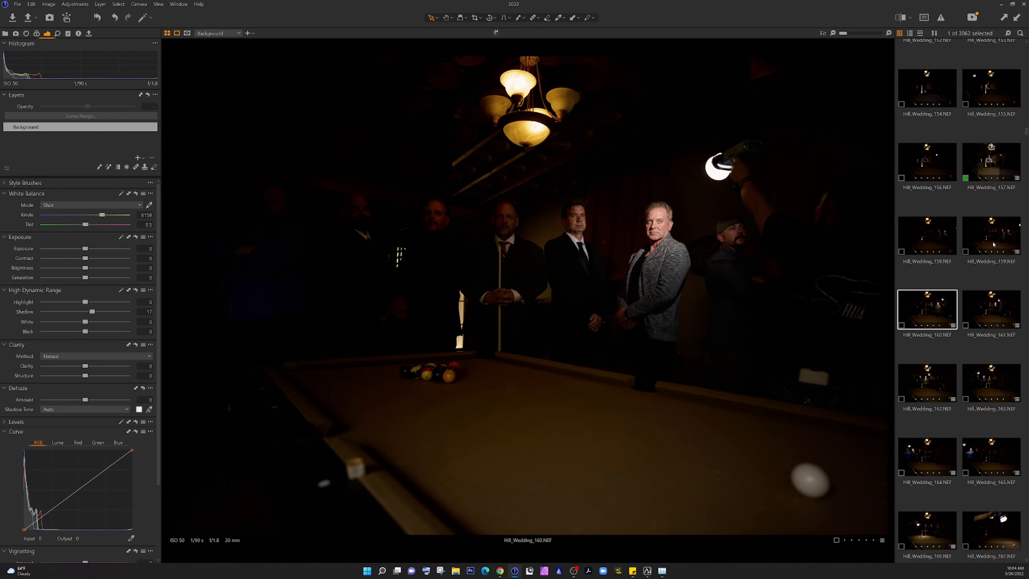
scroll(667, 228, "up", 6)
scroll(647, 239, "down", 1)
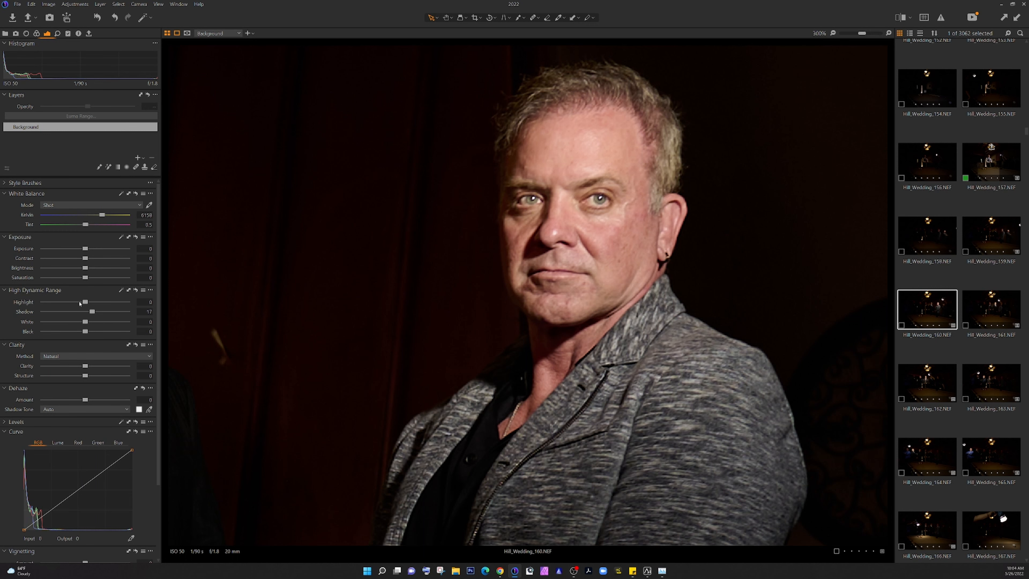
scroll(390, 348, "down", 5)
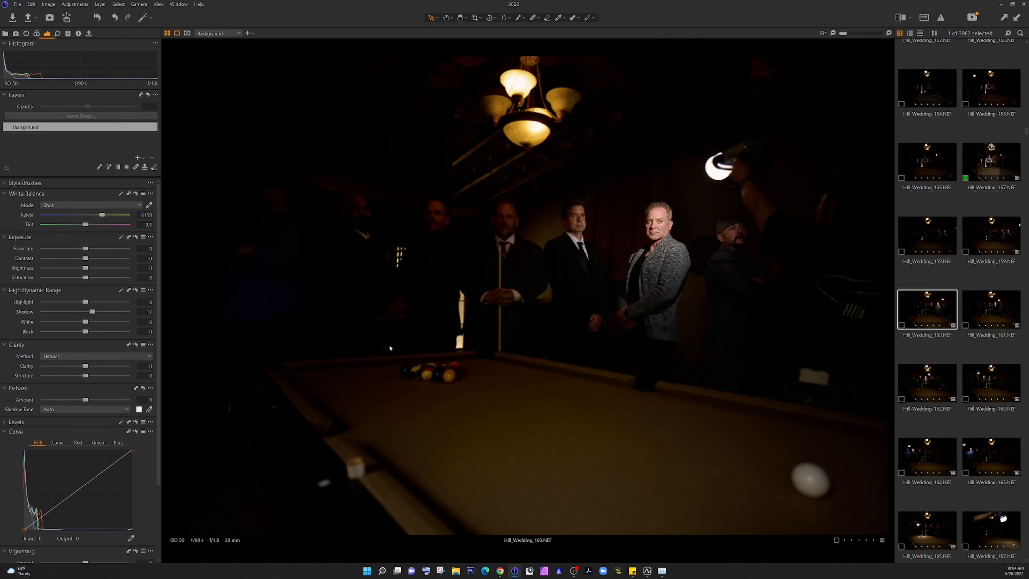
left_click(77, 269)
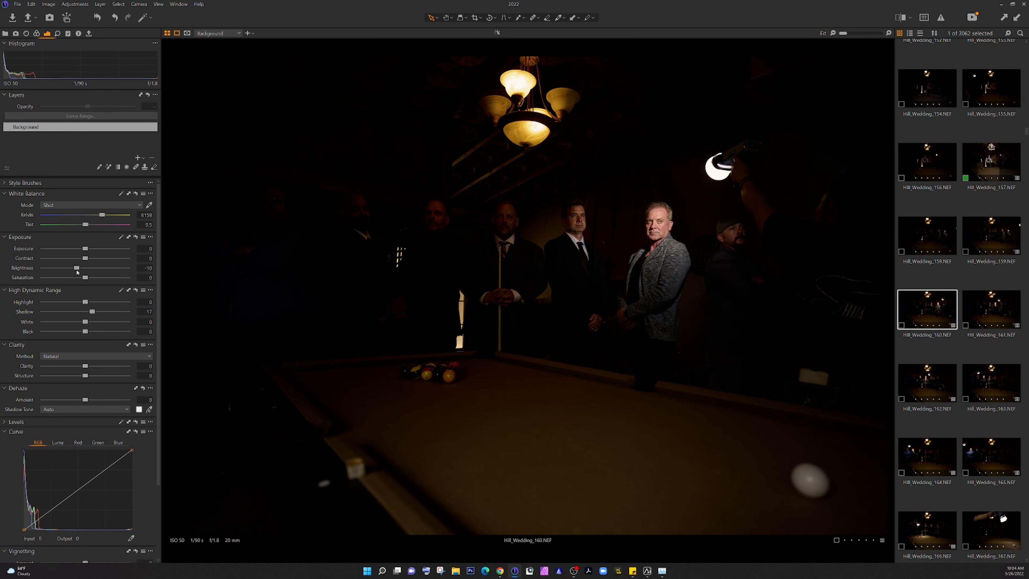
double_click(76, 269)
left_click(71, 302)
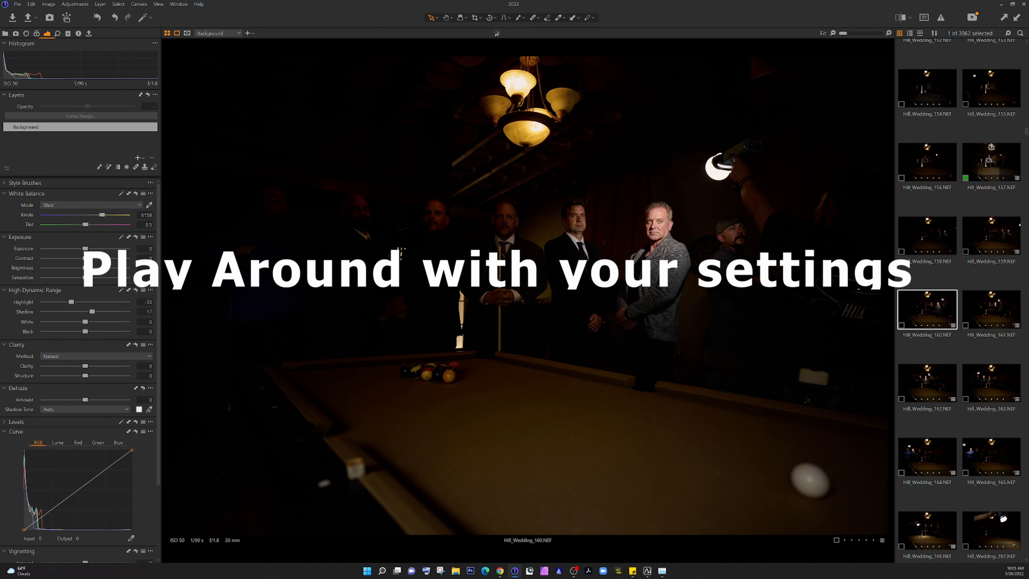
left_click(665, 222)
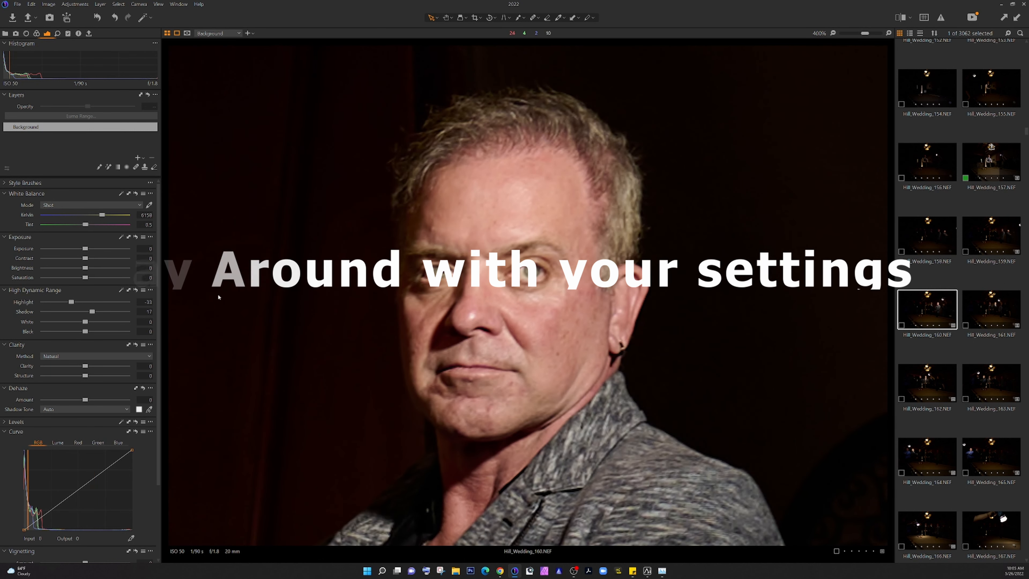
left_click(57, 304)
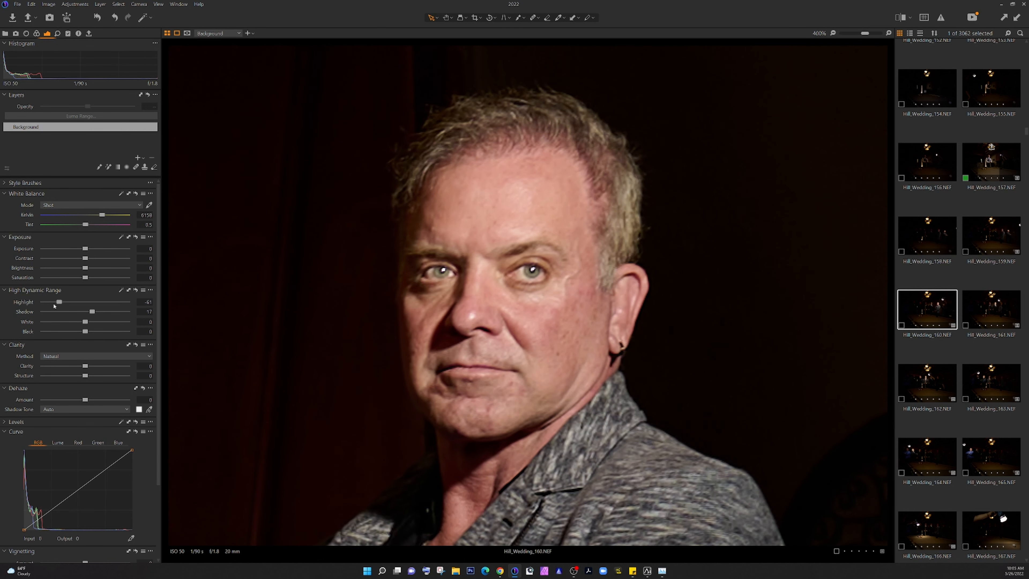
left_click(54, 304)
left_click(343, 355)
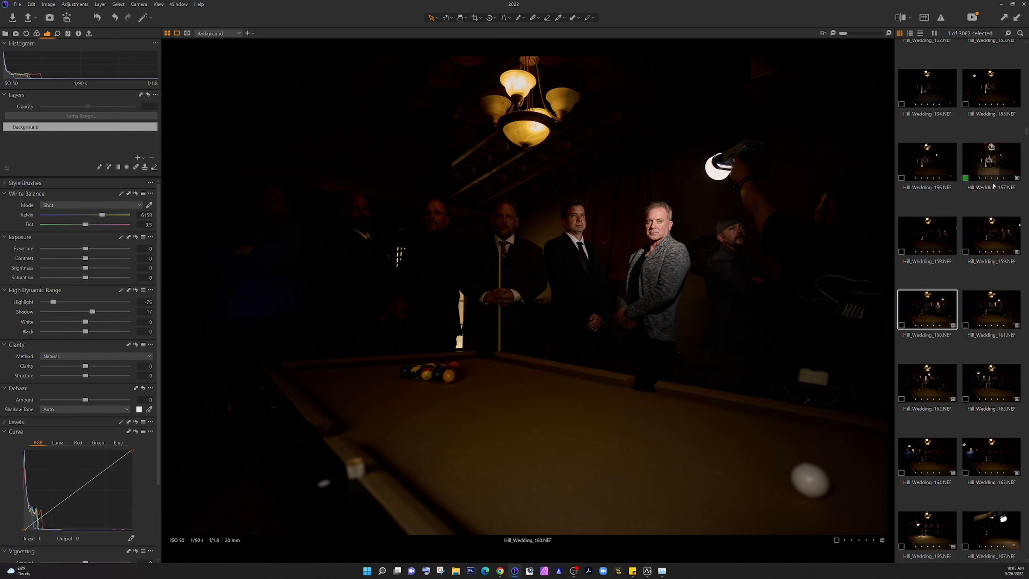
Compare the lighting on the men in Hill_Wedding_160 and Hill_Wedding_159 at 100% magnification.
left_click(1003, 241)
left_click(934, 302)
left_click(724, 222)
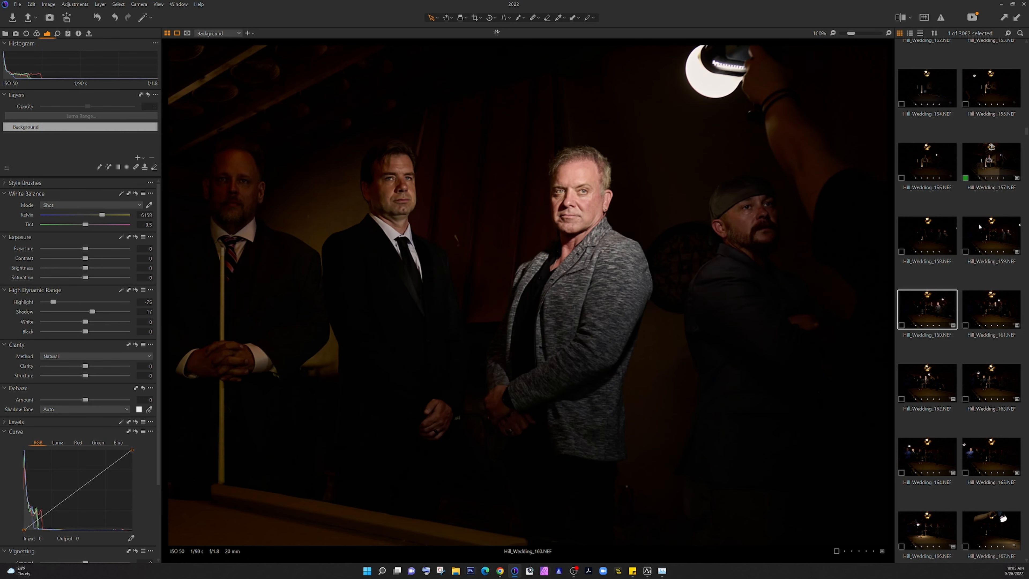
left_click(990, 241)
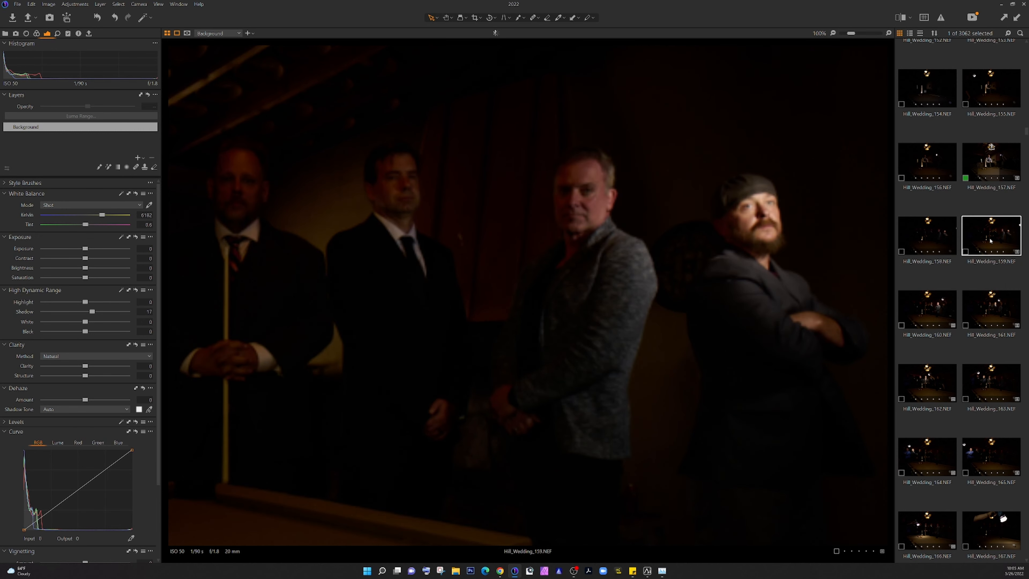
Compare the lighting on the men across Hill_Wedding_159, Hill_Wedding_160 and Hill_Wedding_161 at 100% magnification.
left_click(998, 307)
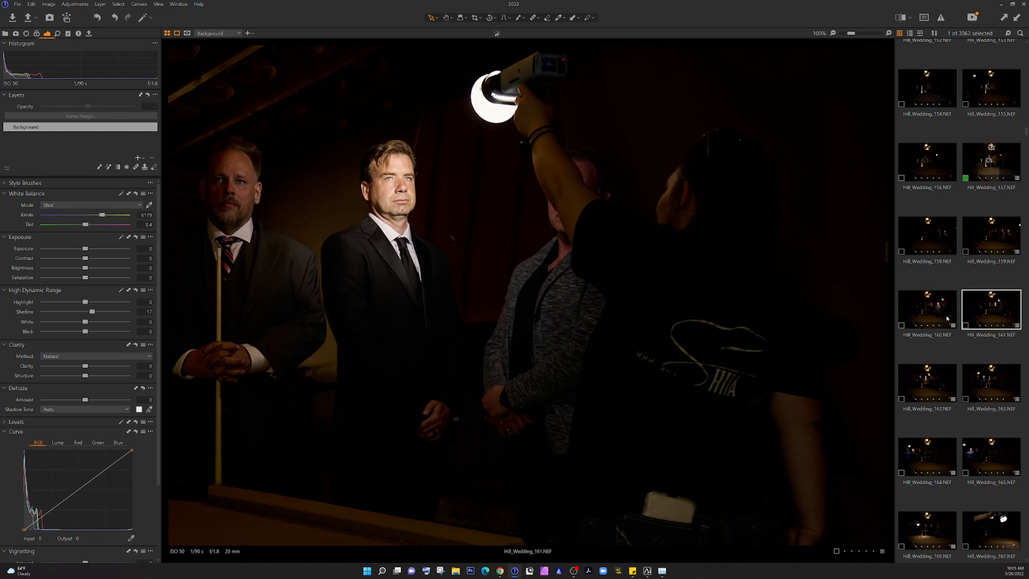
key("Left")
left_click(1004, 312)
left_click(934, 314)
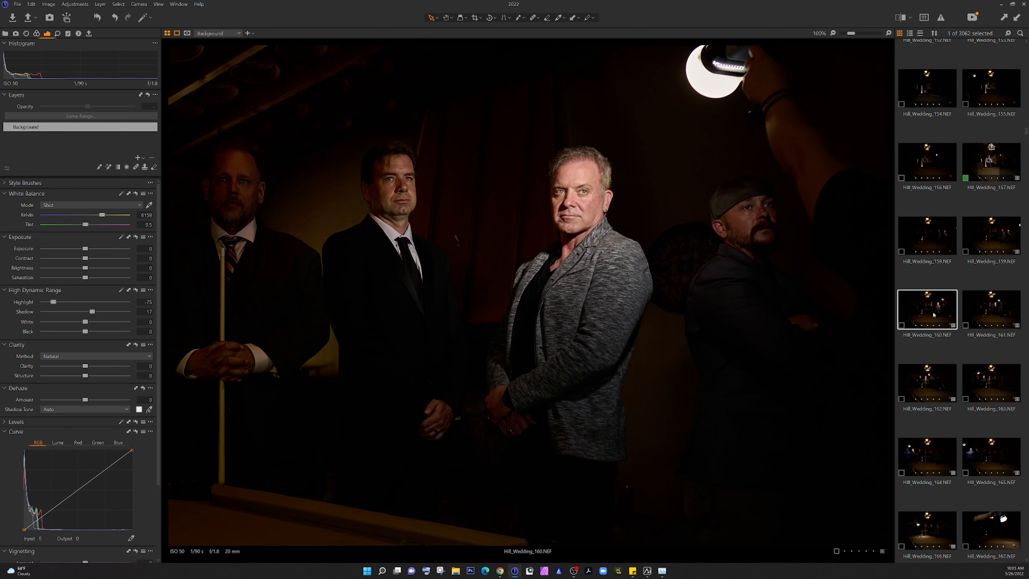
left_click(990, 238)
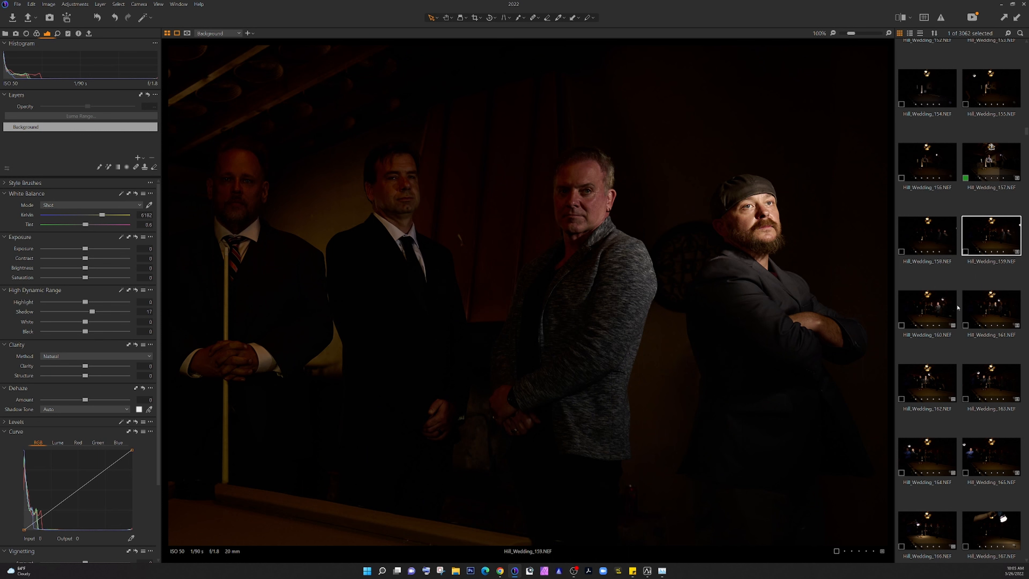
left_click(941, 309)
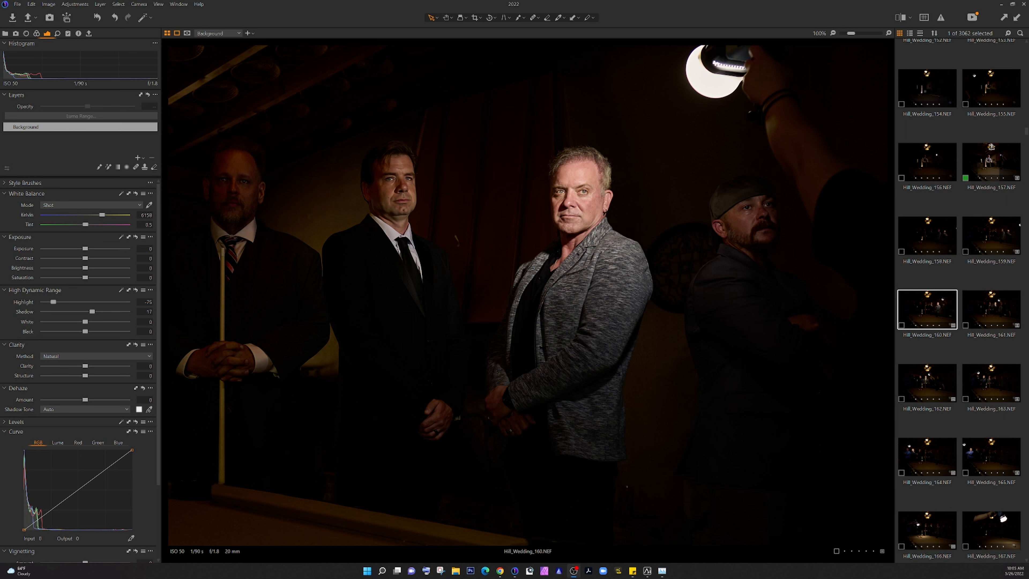
Brush a new adjustment layer with Brightness -9 over the lit man's face in Hill_Wedding_160 and compare the result with Hill_Wedding_159.
left_click(138, 158)
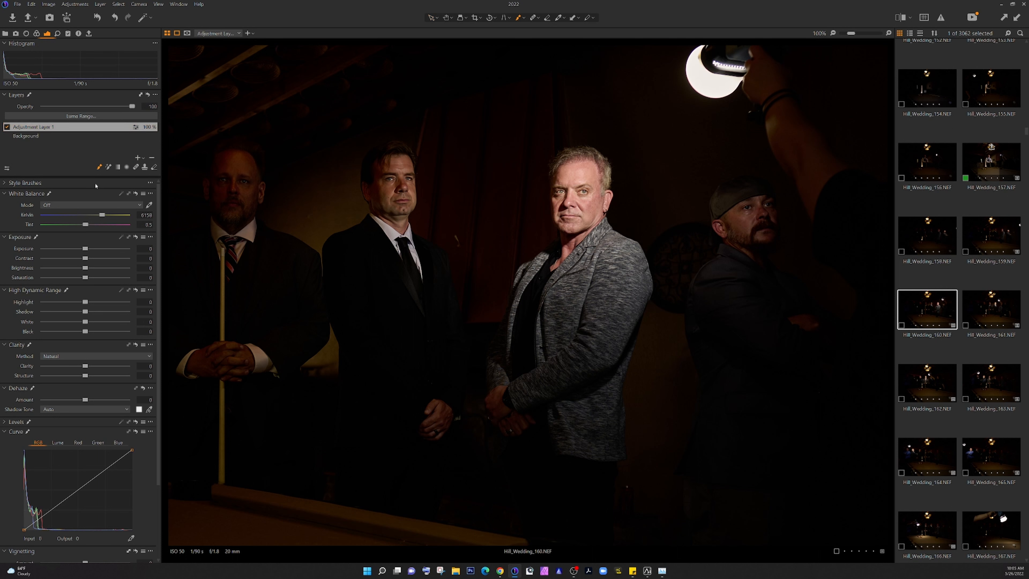
left_click(78, 268)
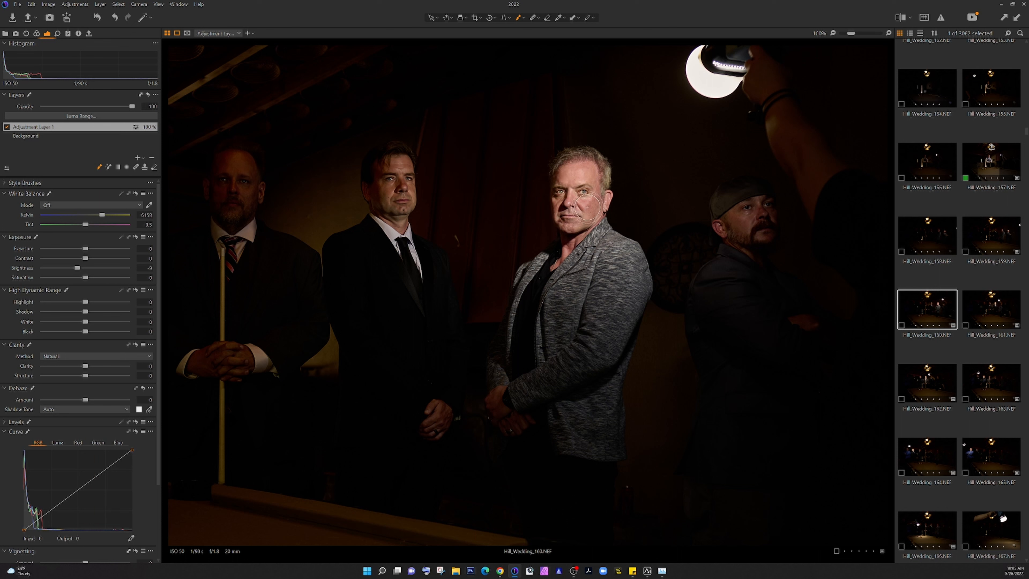
left_click_drag(574, 240, 570, 243)
left_click(997, 240)
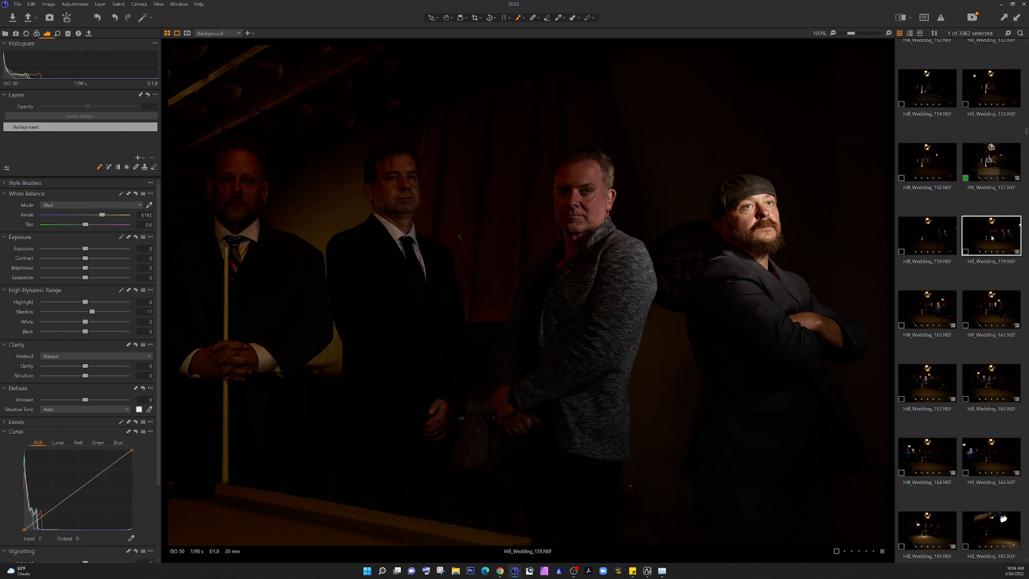
left_click(928, 314)
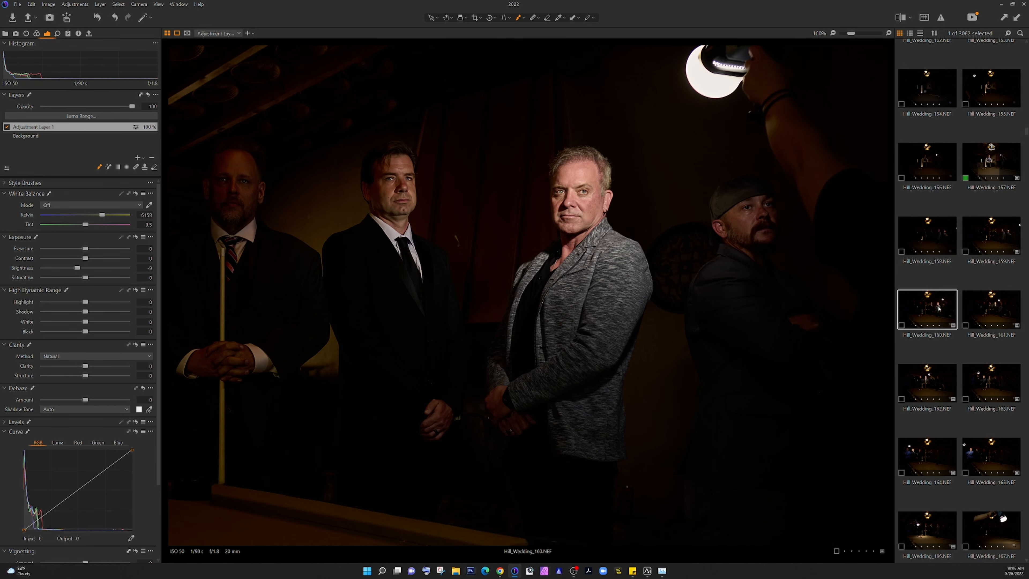
key("Left")
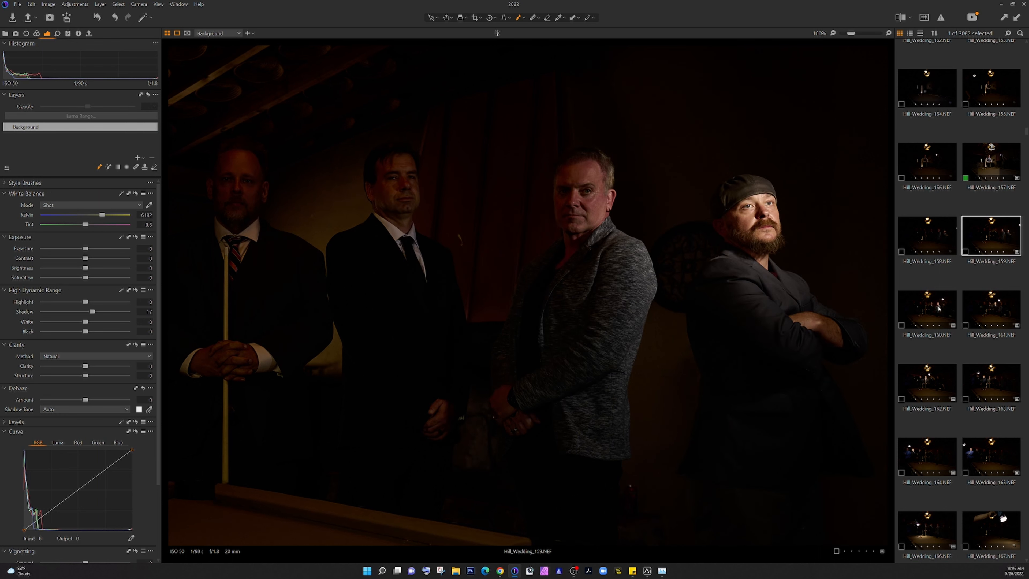
key("Right")
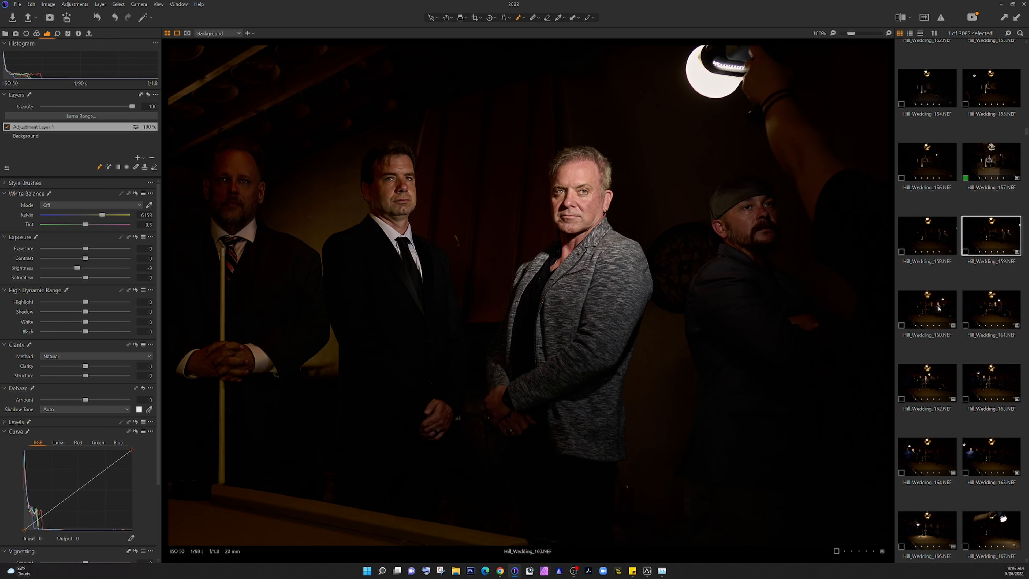
key("Left")
key("Right")
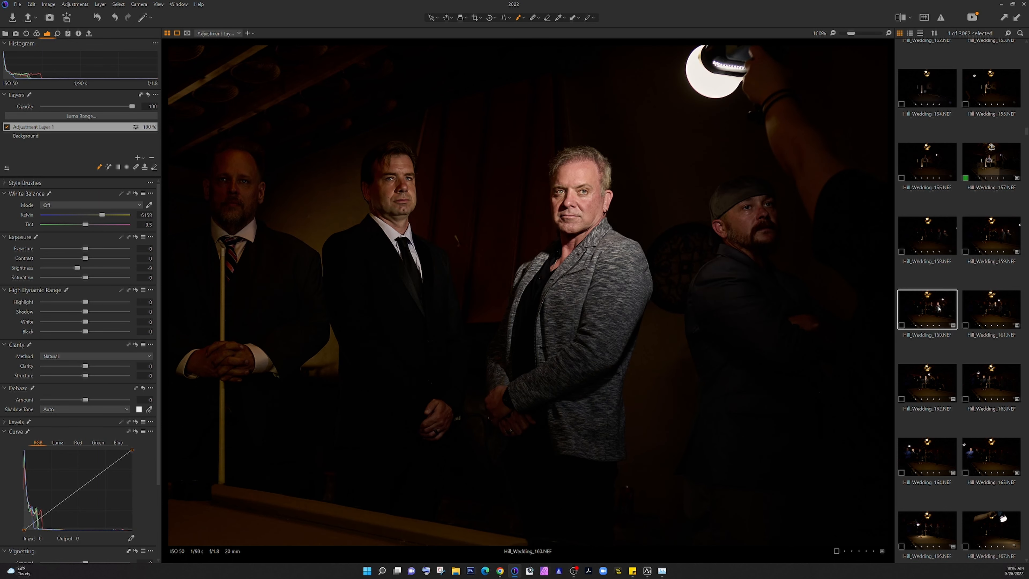
Darken the lit man's face in Hill_Wedding_161 with a new adjustment layer set to Brightness -9.
left_click(992, 316)
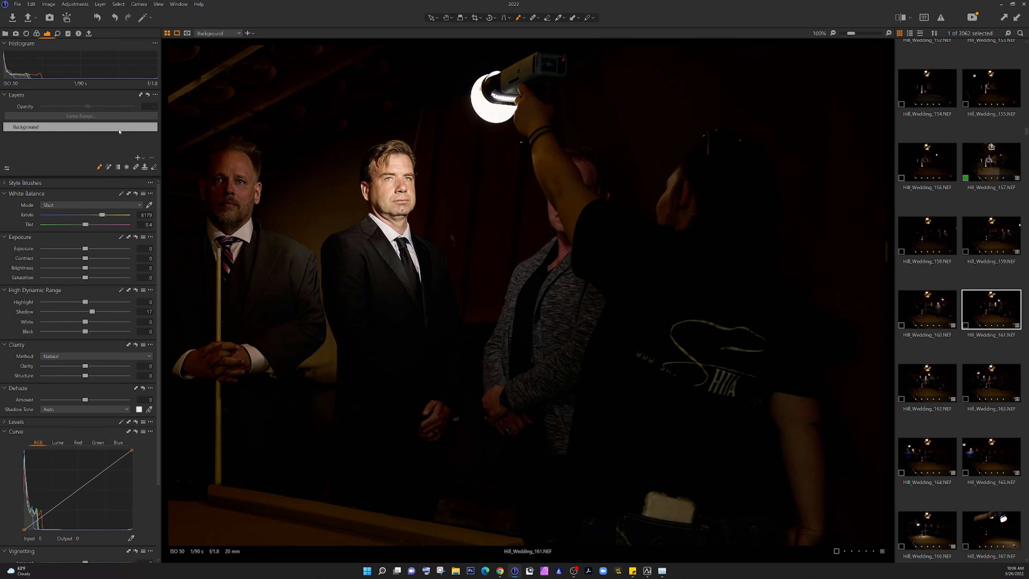
left_click(138, 158)
left_click_drag(85, 268, 78, 269)
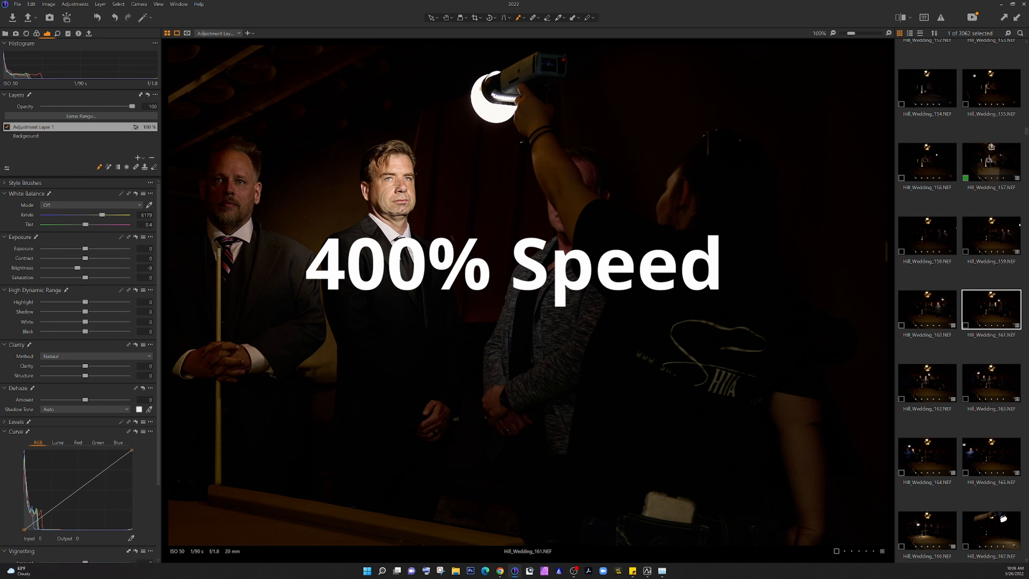
Compare Hill_Wedding_161 with the two preceding photos and inspect the lit man in Hill_Wedding_162 at 200% magnification.
key("Left")
key("Left")
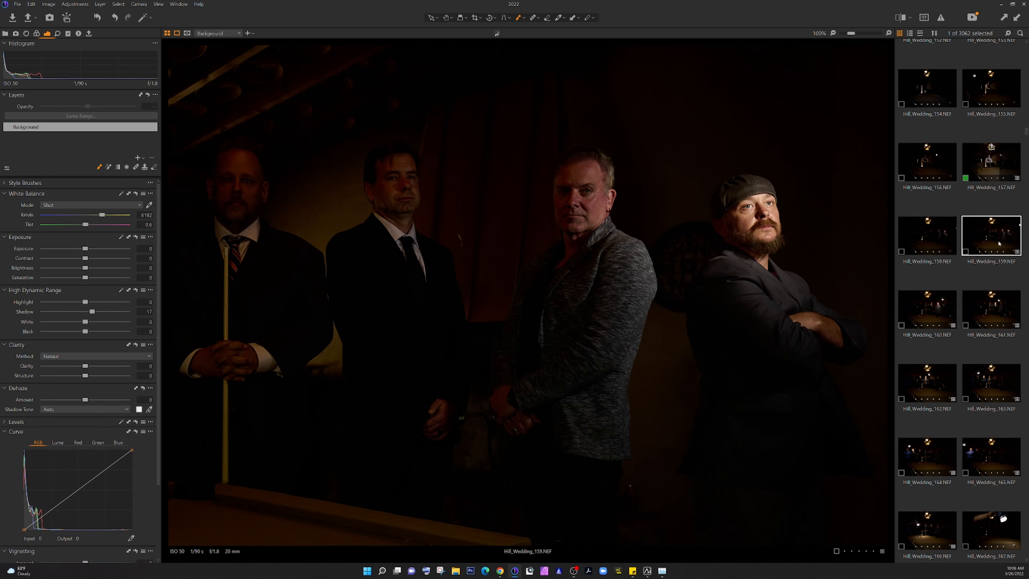
key("Right")
key("Right")
key("Right")
key("ctrl+plus")
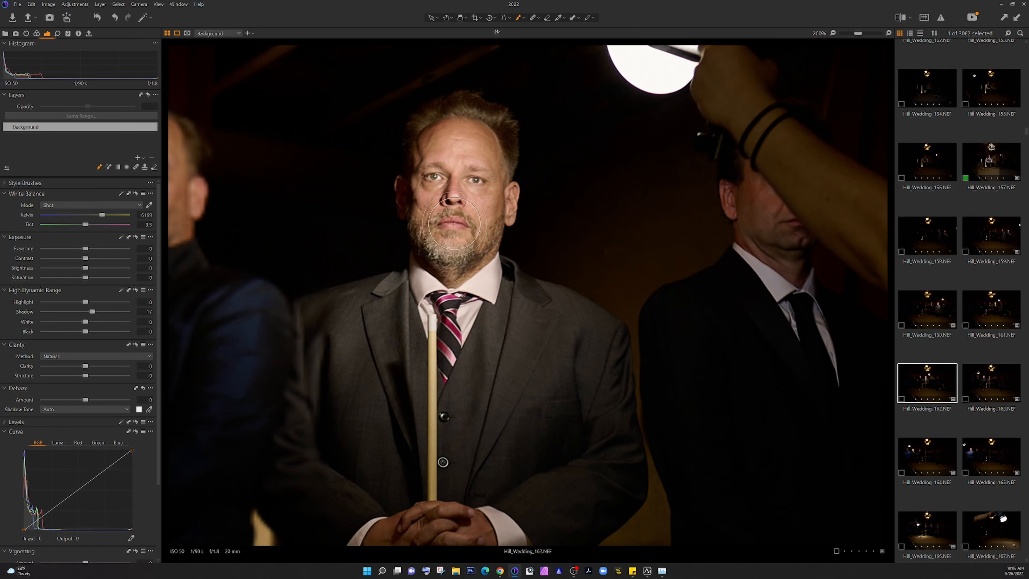
scroll(445, 322, "down", 2)
Add an adjustment layer with Brightness -10 to Hill_Wedding_163 and brush it over the lit man's face.
key("Right")
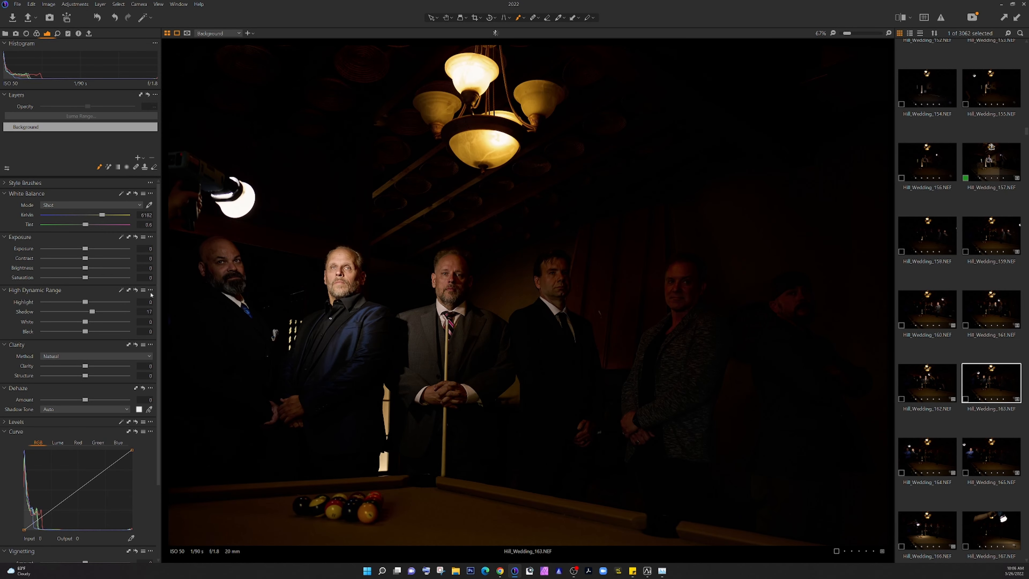
scroll(281, 317, "up", 1)
scroll(282, 318, "up", 1)
left_click(137, 157)
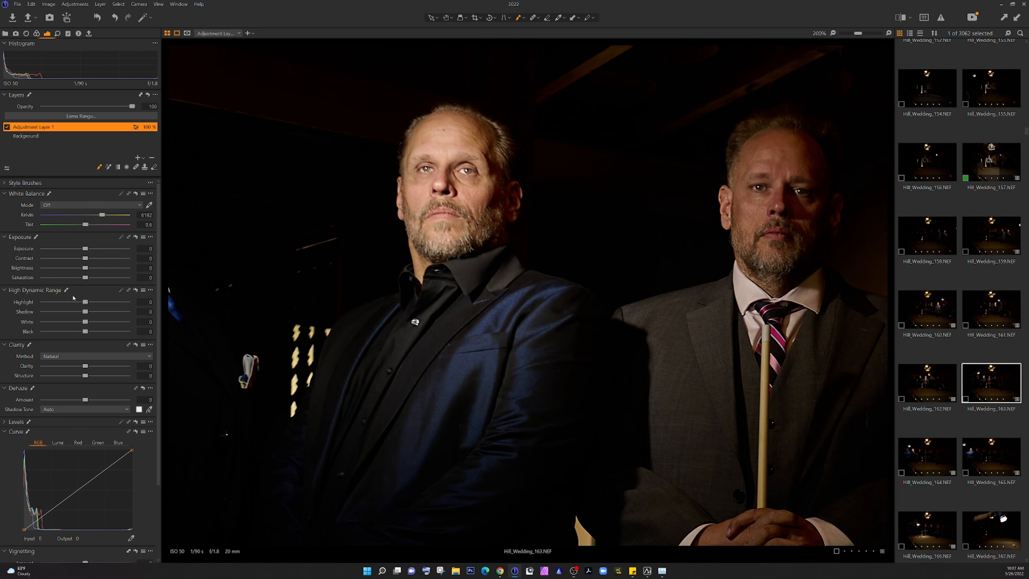
left_click_drag(85, 268, 77, 268)
left_click(451, 139)
scroll(594, 304, "down", 2)
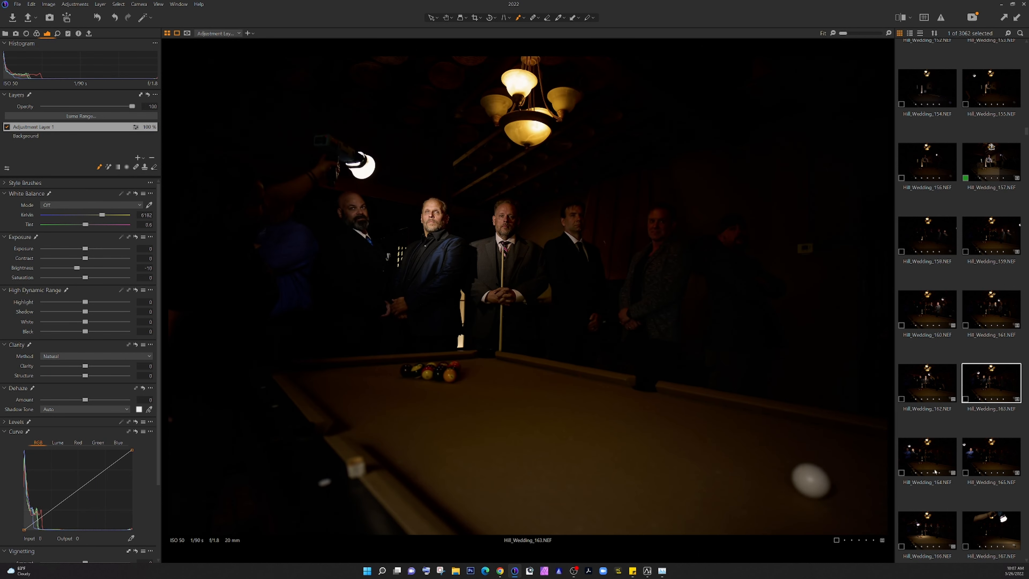
Add an adjustment layer with Brightness -9 to Hill_Wedding_164 to darken the lit bald man's face.
key("Right")
scroll(318, 219, "up", 2)
left_click(138, 158)
left_click_drag(85, 268, 77, 268)
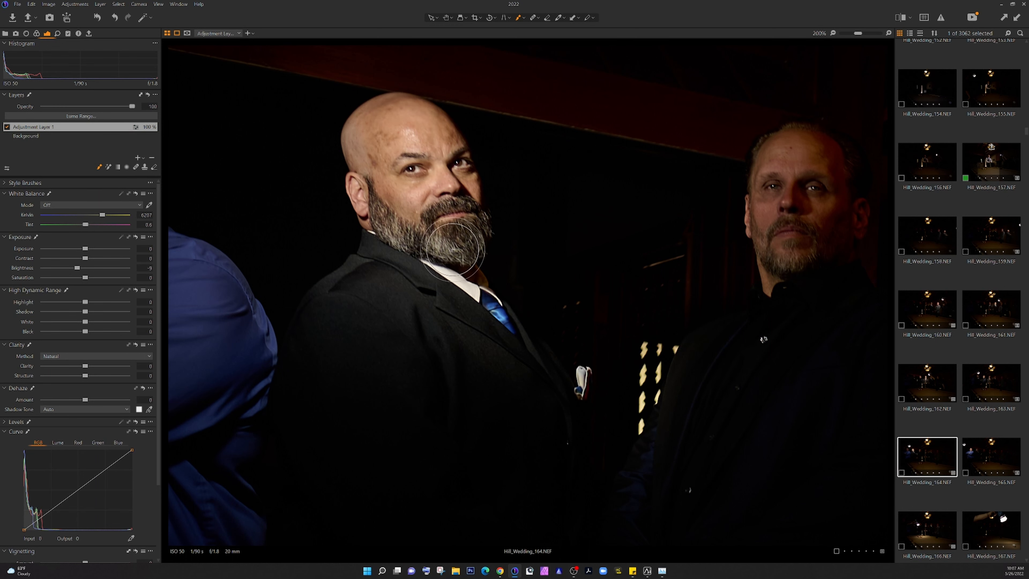
scroll(689, 284, "down", 2)
Darken the face of the man in the blue shirt in Hill_Wedding_165 using an adjustment layer with Brightness -7.
left_click(988, 449)
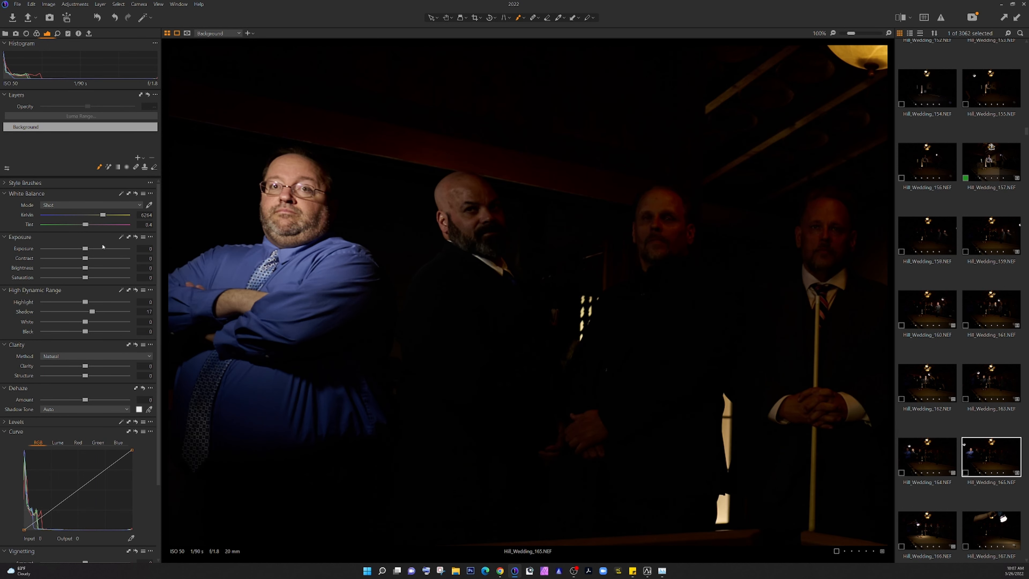
left_click_drag(81, 268, 75, 268)
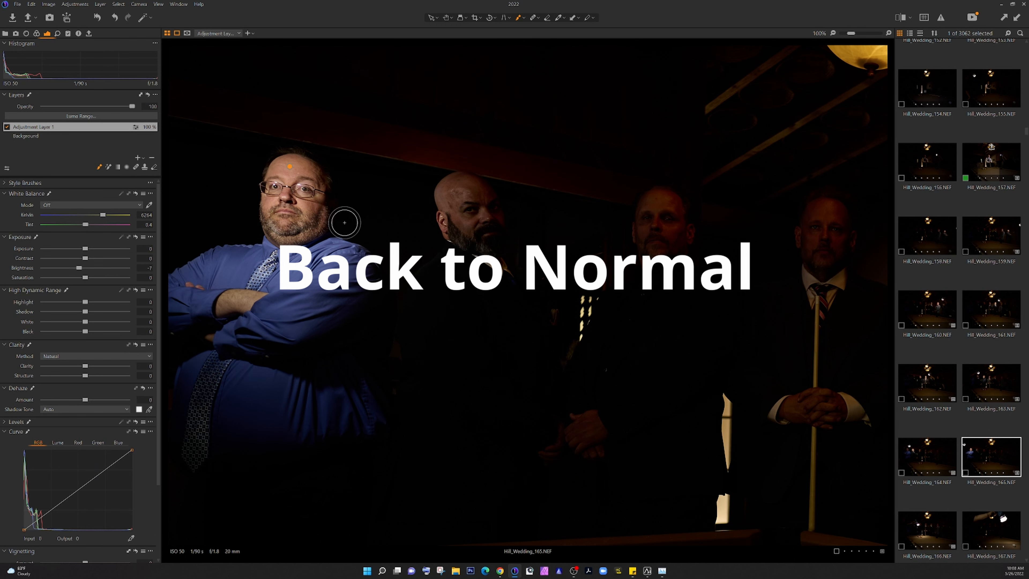
scroll(353, 225, "down", 2)
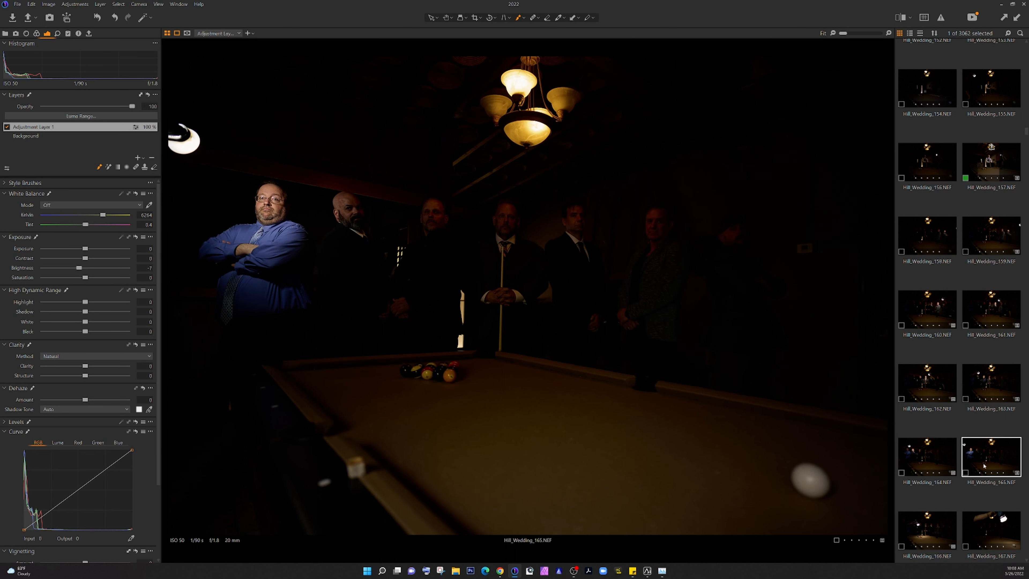
Select Hill_Wedding_159 through Hill_Wedding_165 together and compare the lit man in each photo up close.
left_click(996, 240, "shift")
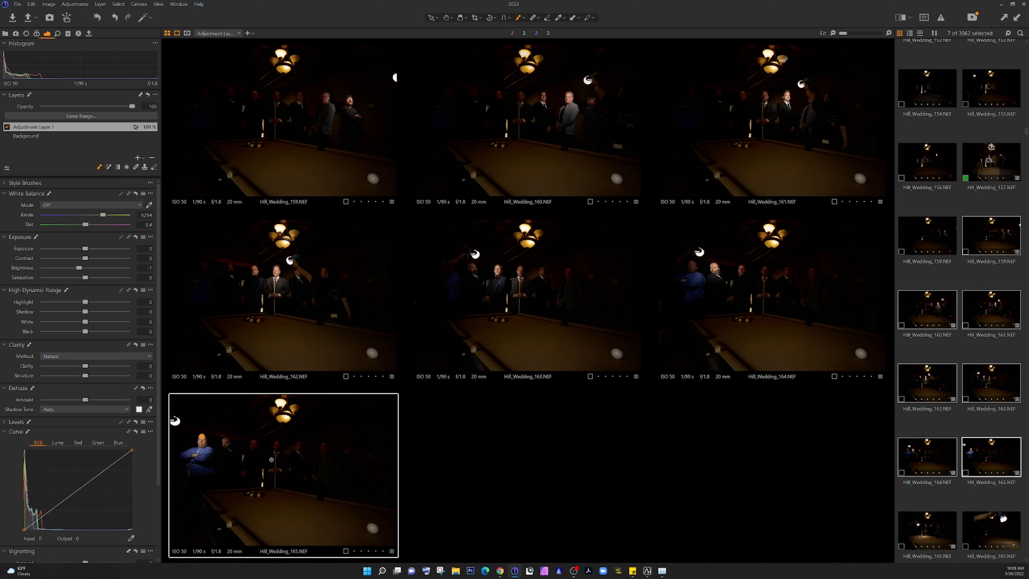
left_click(187, 458)
left_click(187, 458)
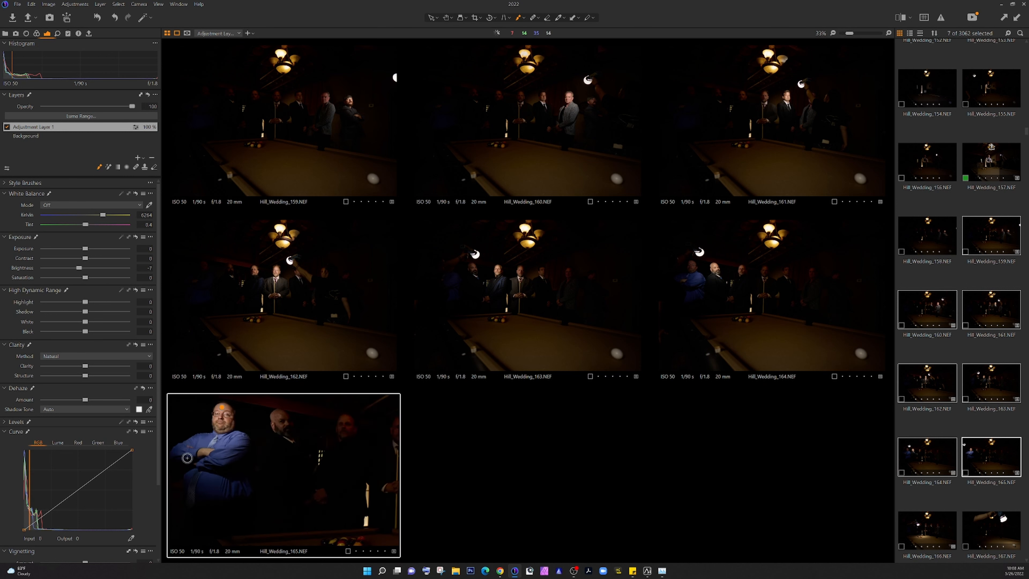
left_click(280, 272)
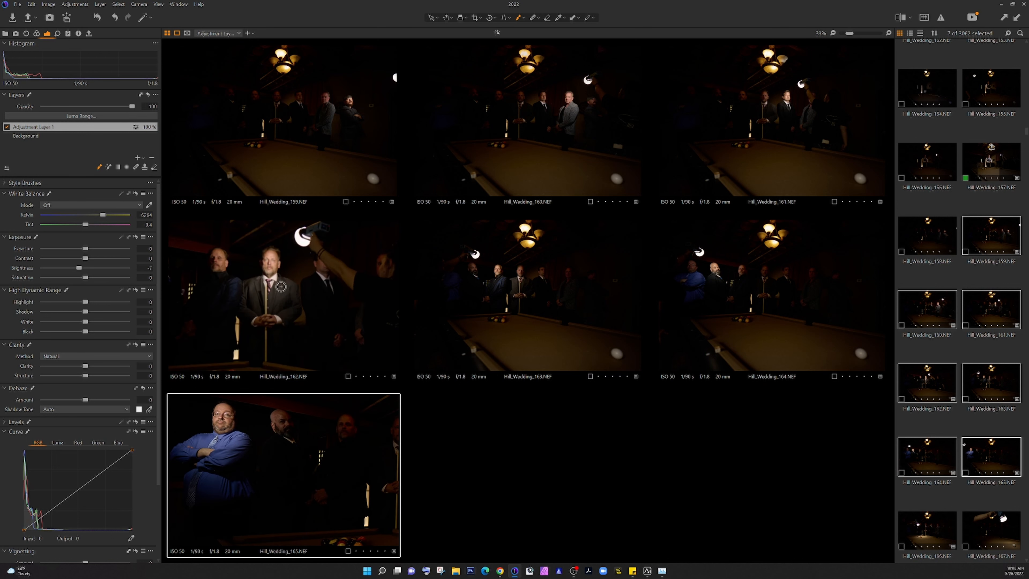
left_click(502, 280)
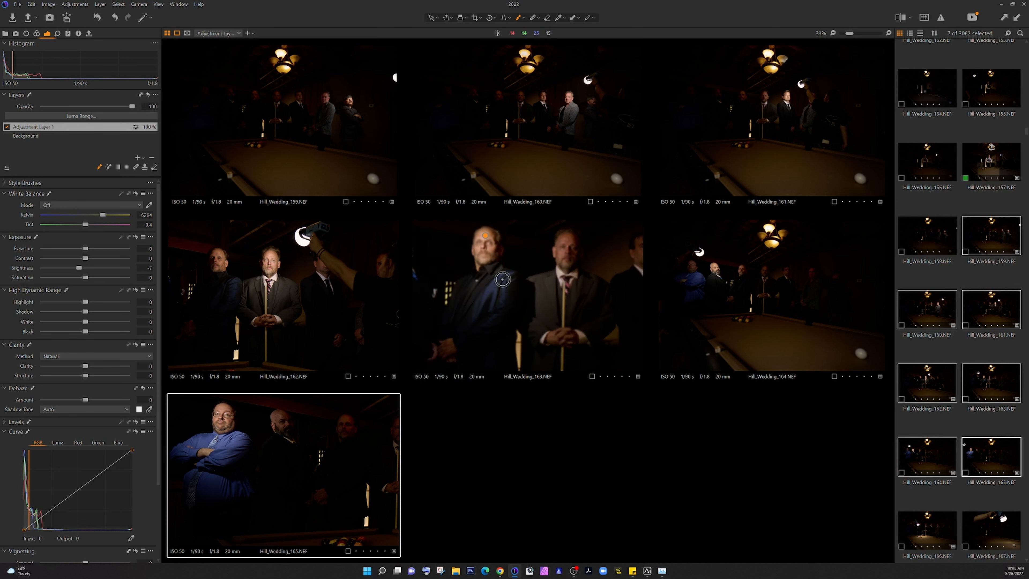
left_click(709, 282)
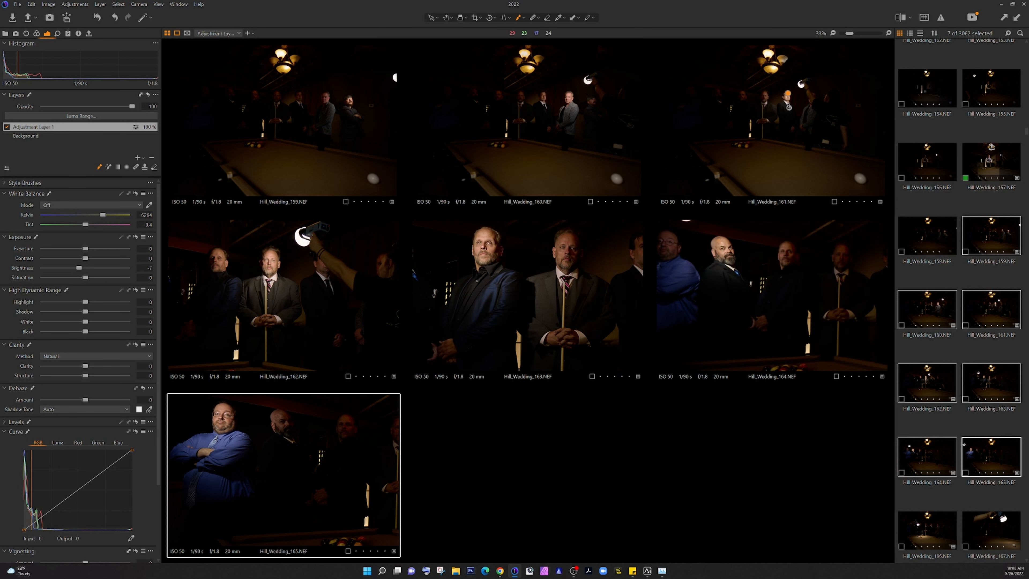
left_click(774, 110)
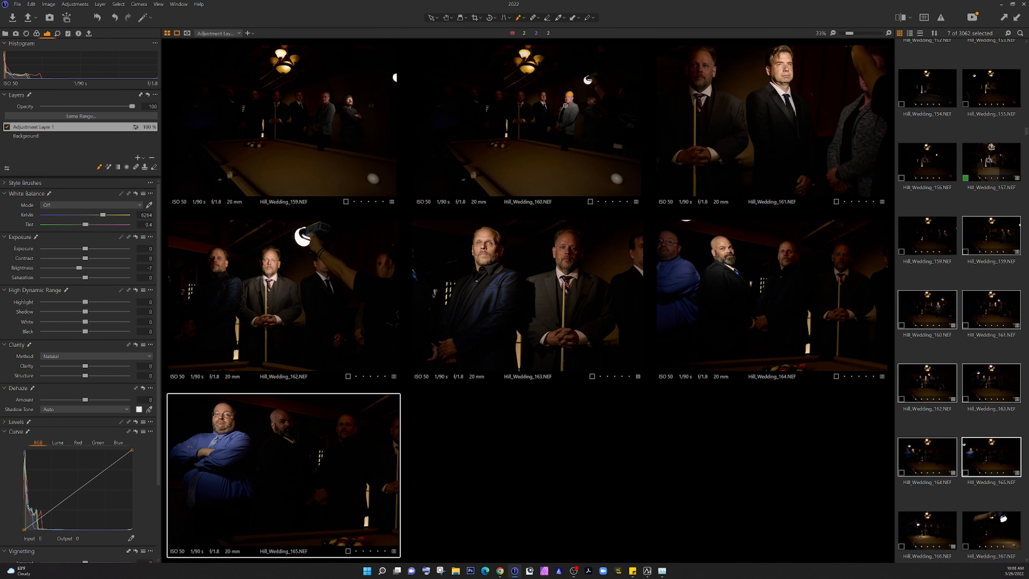
left_click(572, 107)
left_click(574, 107)
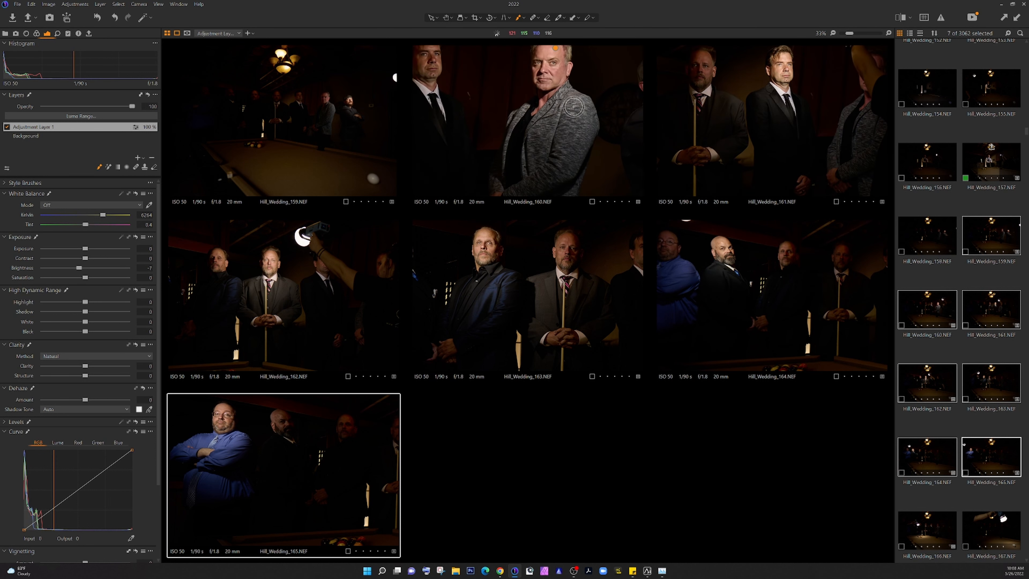
left_click(355, 106)
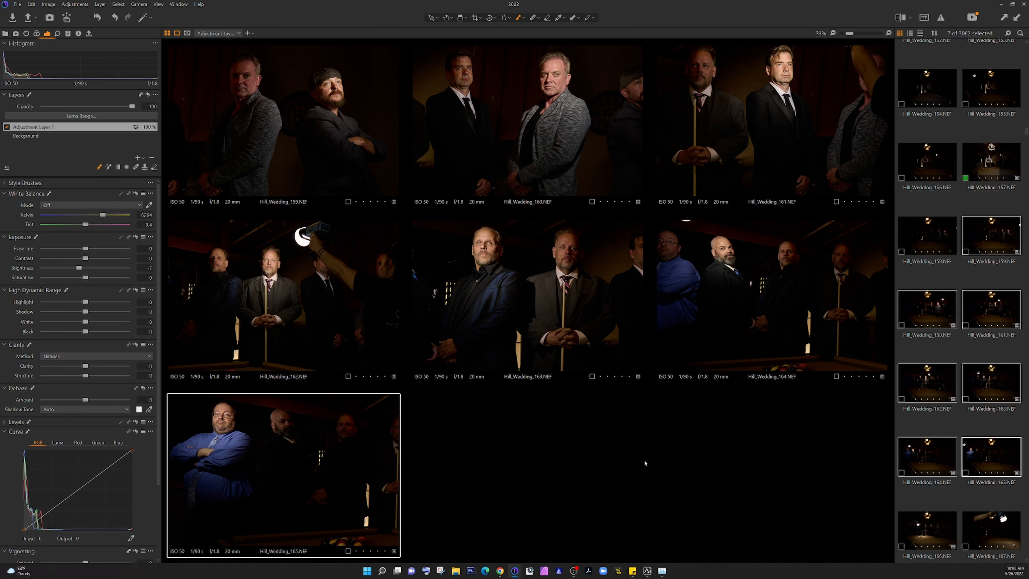
Return all seven selected photos to their full-frame view and open the export recipes.
scroll(304, 508, "down", 3)
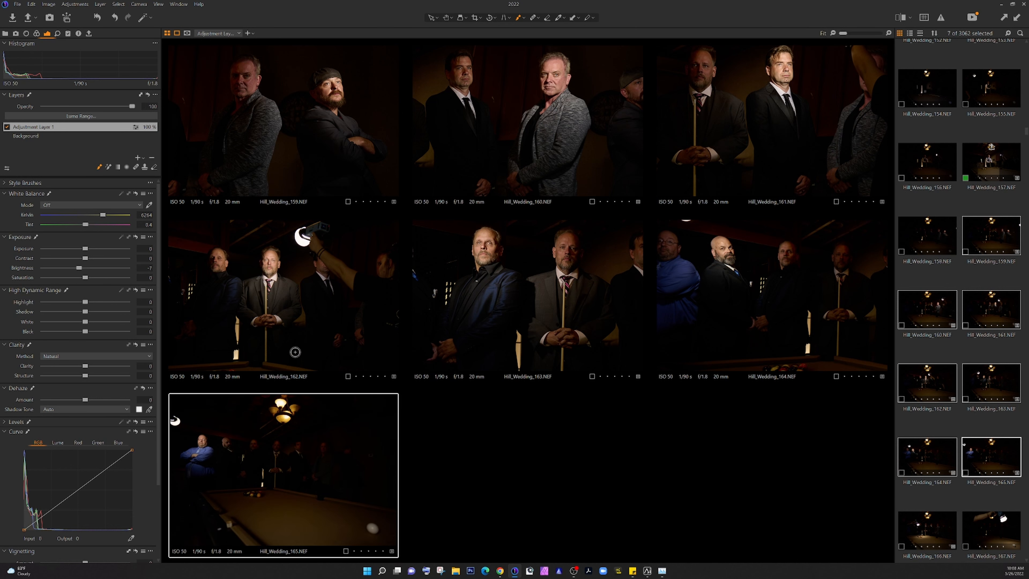
scroll(291, 312, "down", 3)
scroll(477, 299, "down", 3)
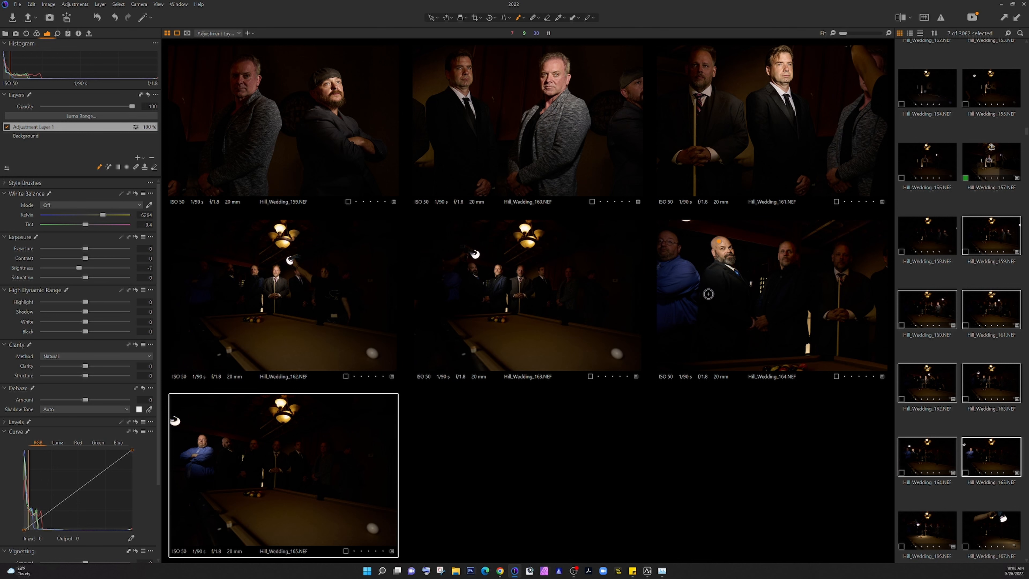
scroll(727, 292, "down", 3)
scroll(704, 139, "down", 3)
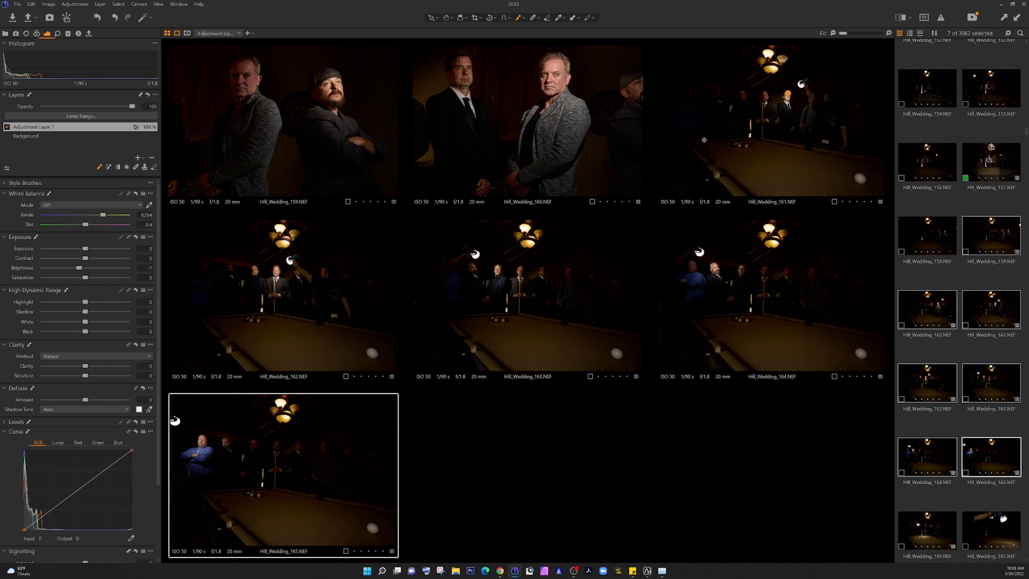
scroll(526, 125, "down", 3)
scroll(284, 126, "down", 3)
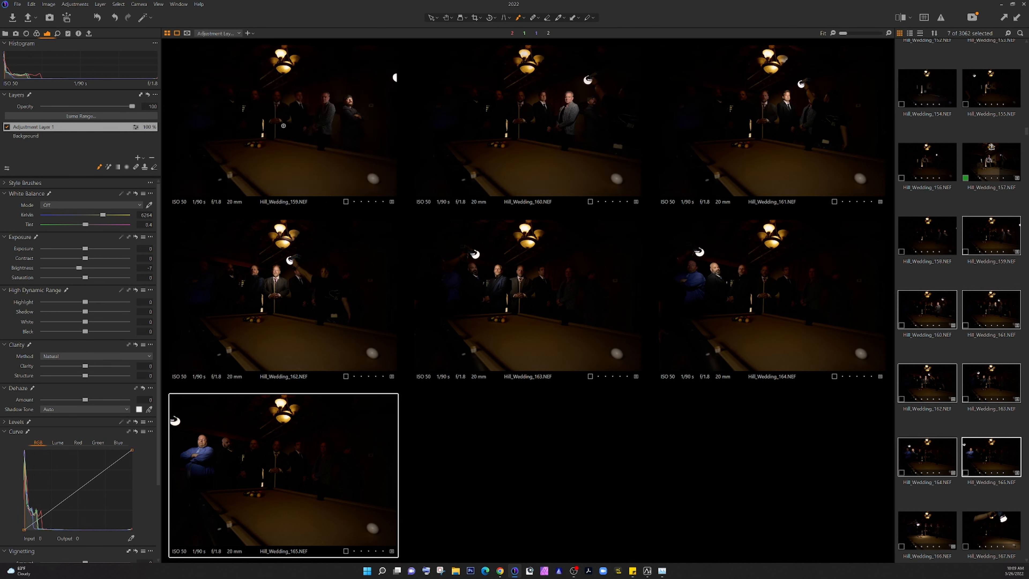
left_click(89, 33)
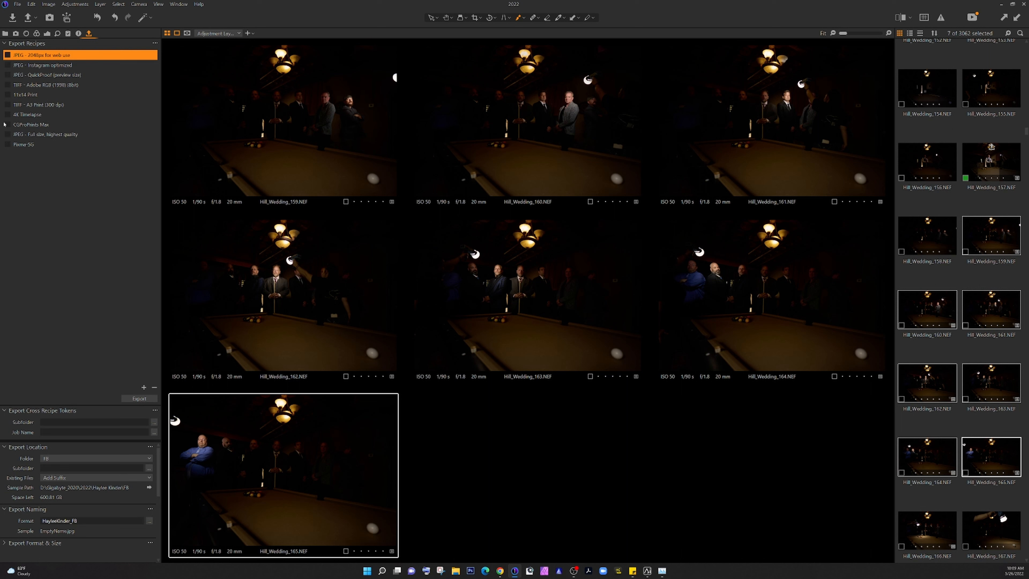
Enable the full-size, highest-quality JPEG export recipe and browse to the 2022 HillWedding folder for the export location.
left_click(47, 135)
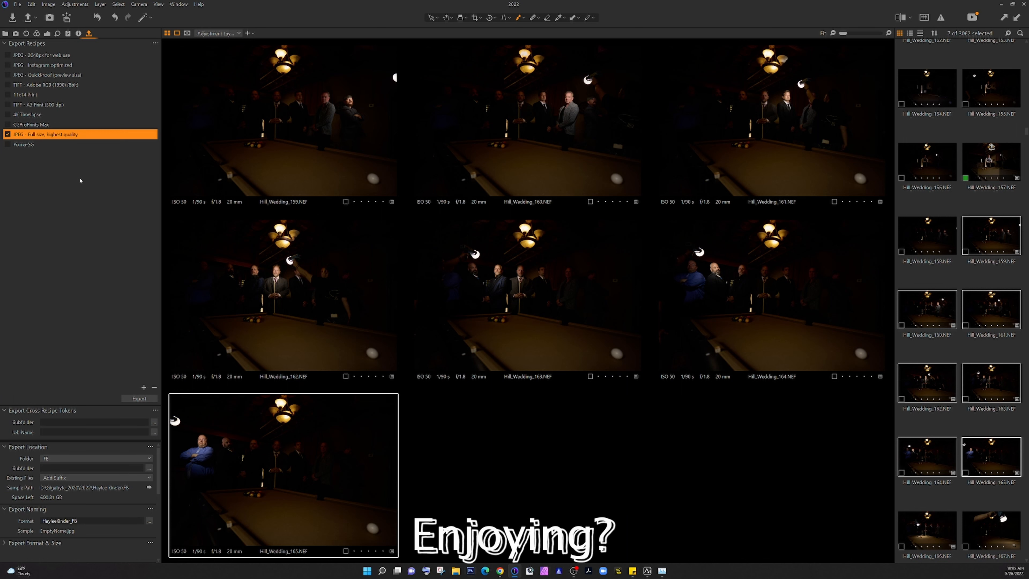
left_click(88, 458)
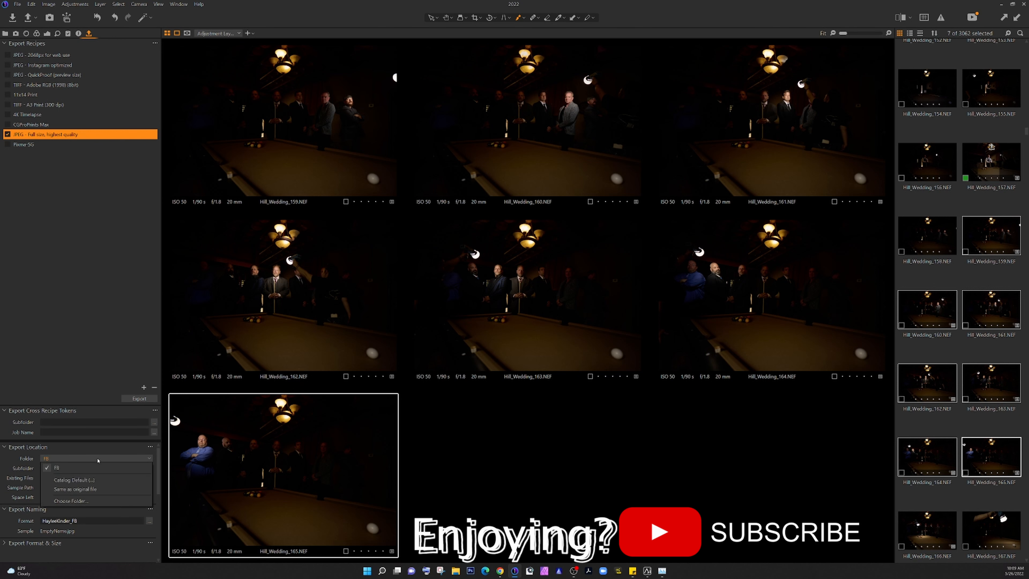
left_click(75, 501)
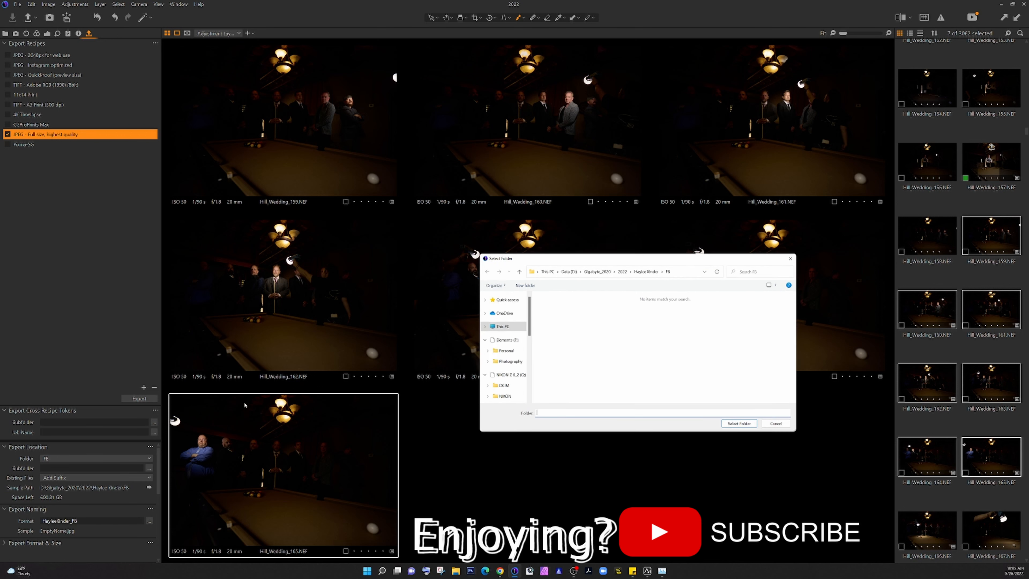
left_click(623, 272)
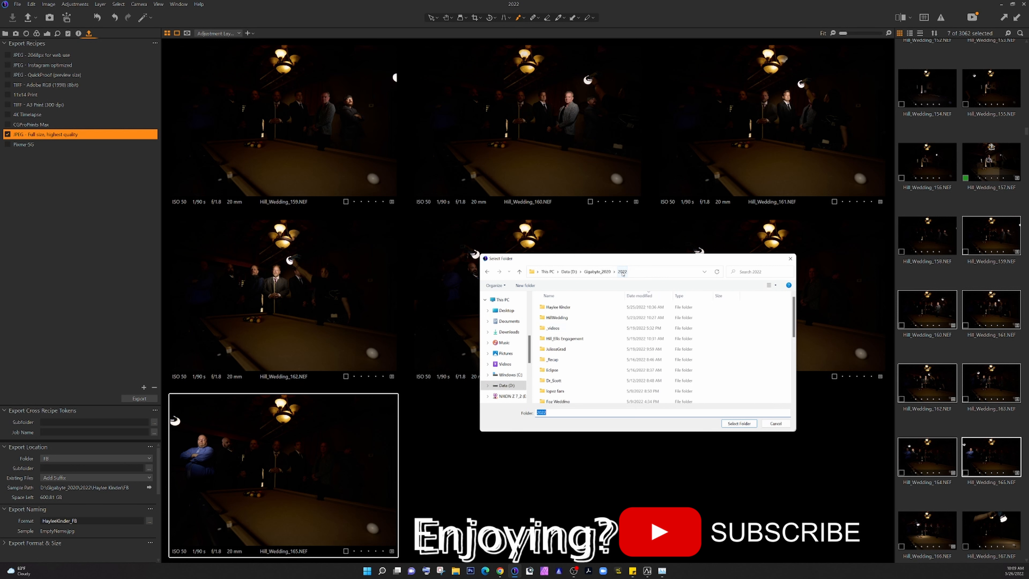
double_click(557, 318)
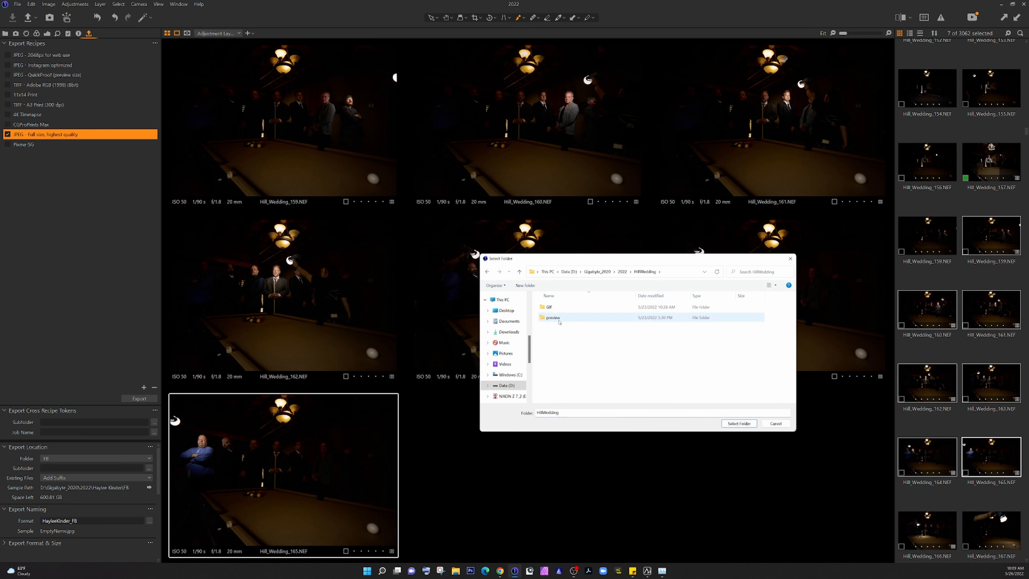
Create a folder named Composite YT inside HillWedding and set it as the export location.
right_click(560, 365)
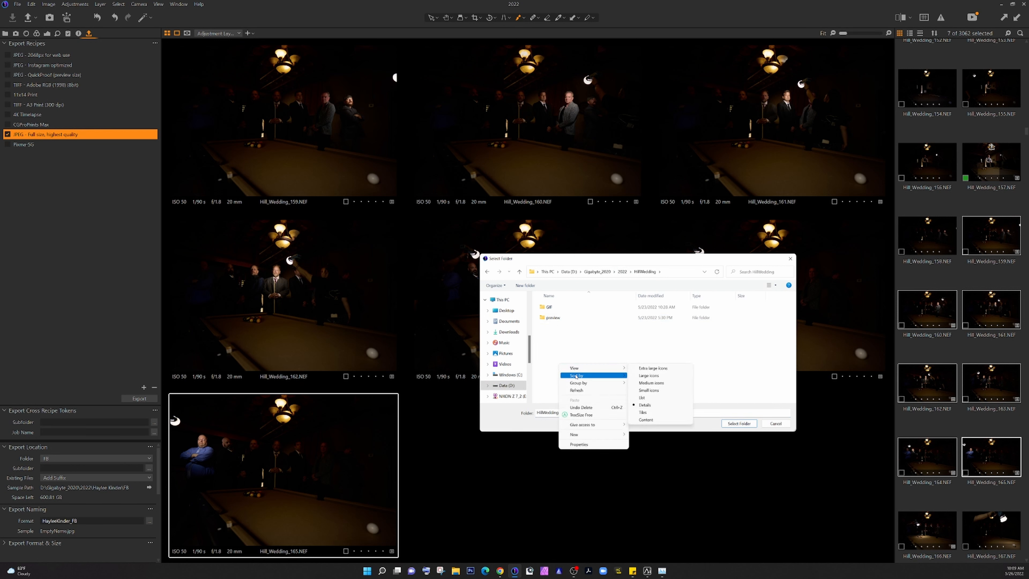
mouse_move(598, 434)
left_click(644, 436)
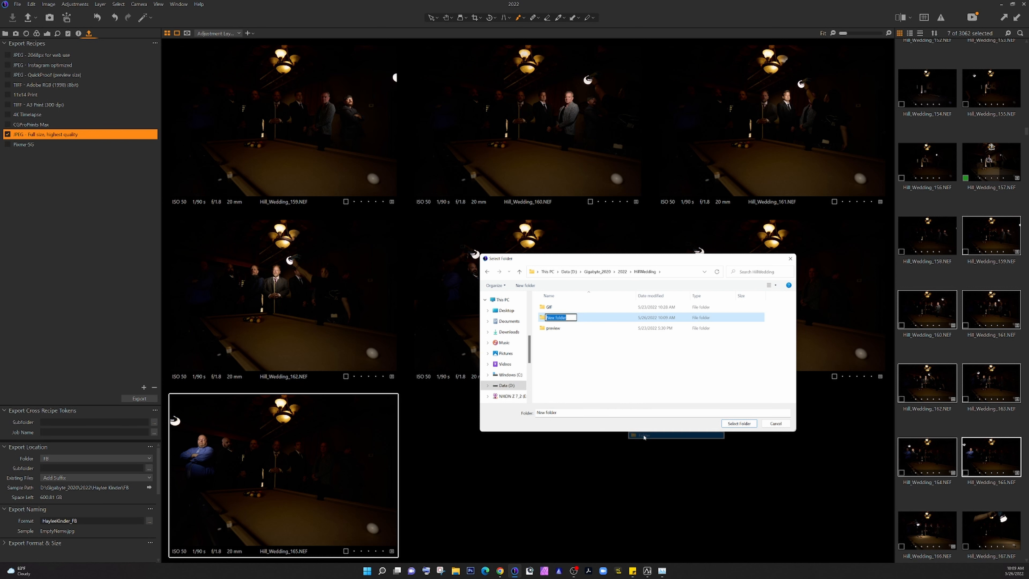
type("Co")
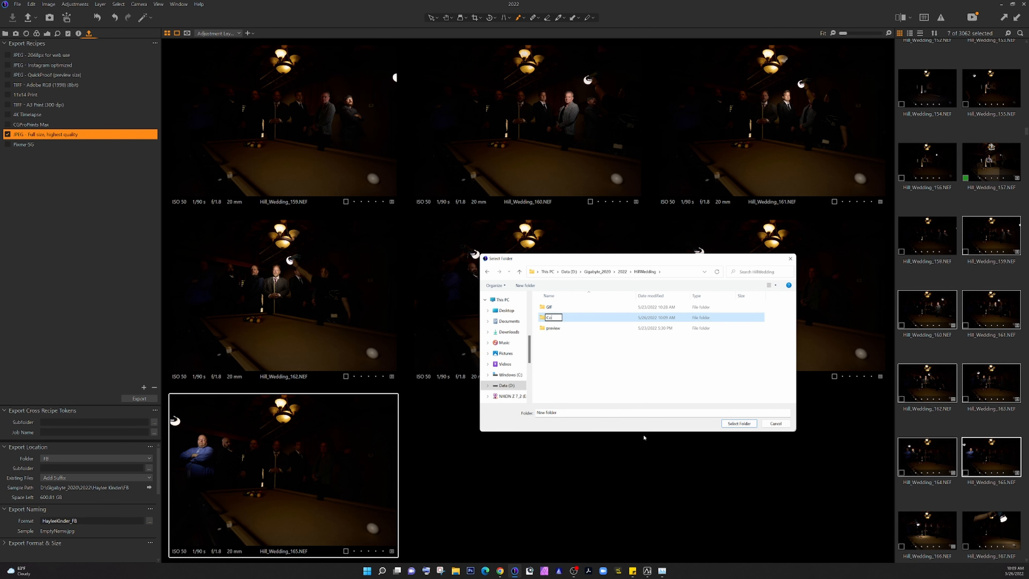
type("mposite YT")
key("Return")
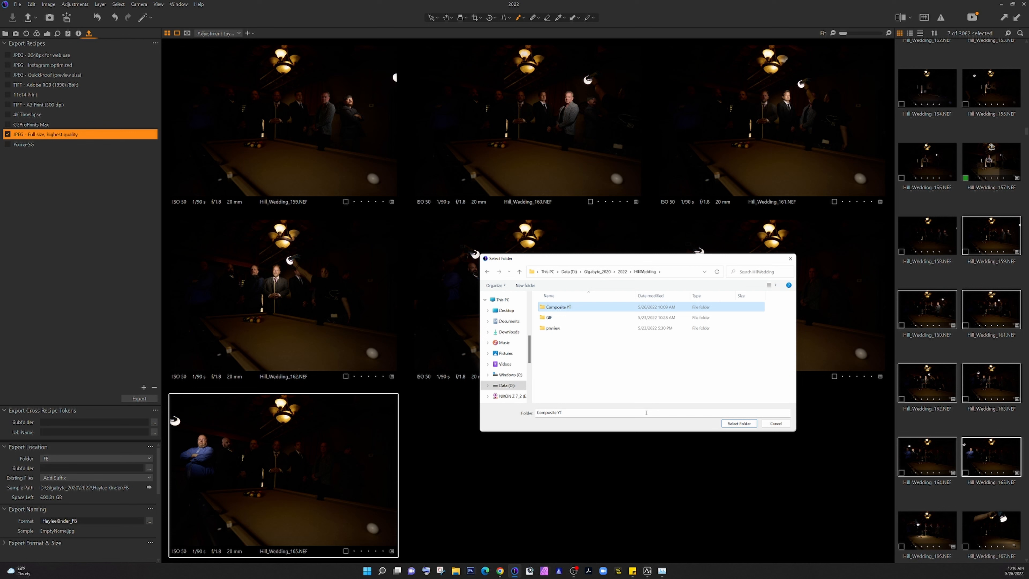
left_click(738, 424)
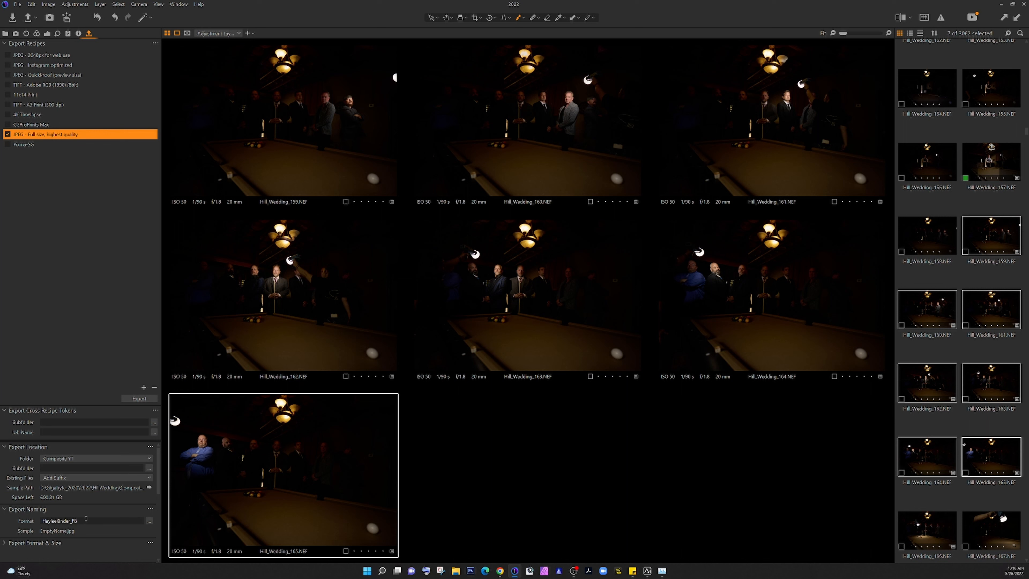
Set the export naming format to CompositeYT and export the seven selected photos.
left_click_drag(88, 520, 34, 519)
type("CompositeYT")
left_click(134, 399)
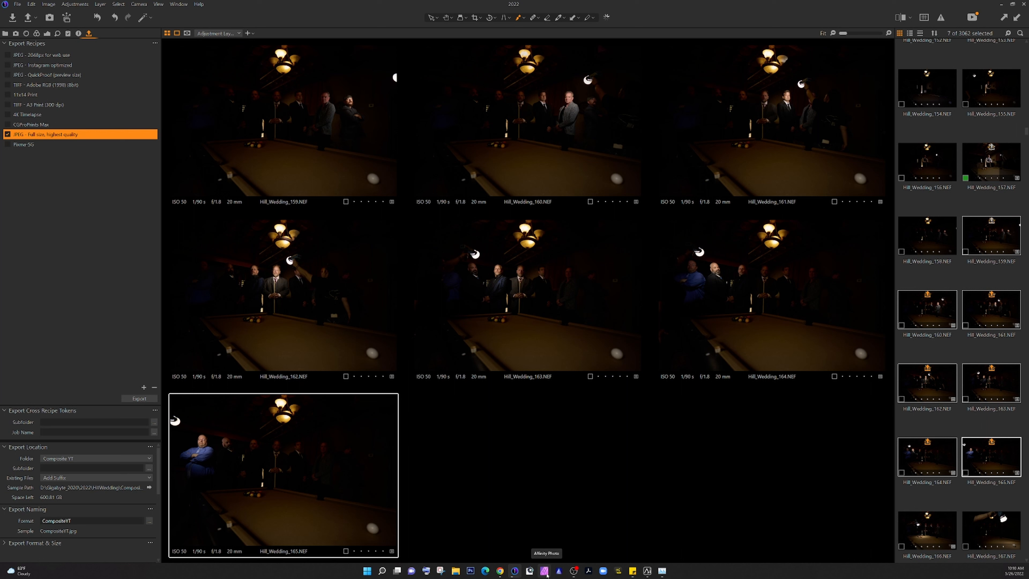
Switch to Affinity Photo and open all seven CompositeYT images from the HillWedding Composite YT folder.
left_click(545, 571)
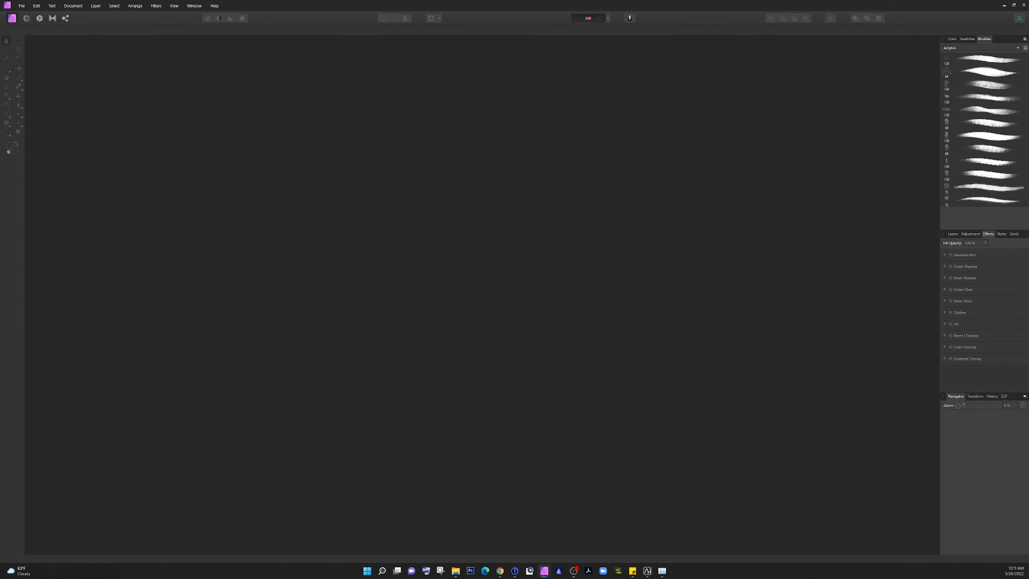
left_click(21, 6)
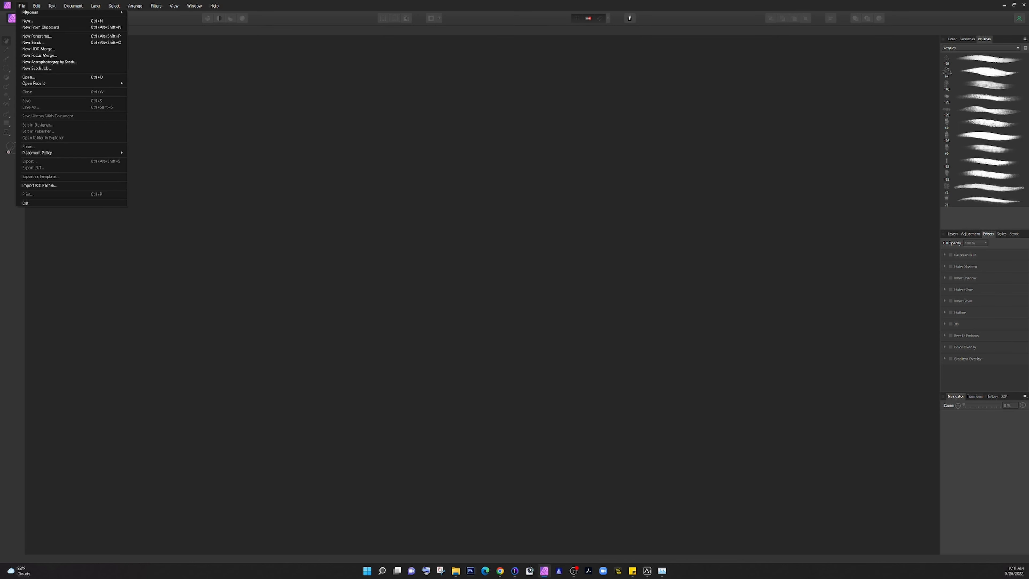
left_click(56, 78)
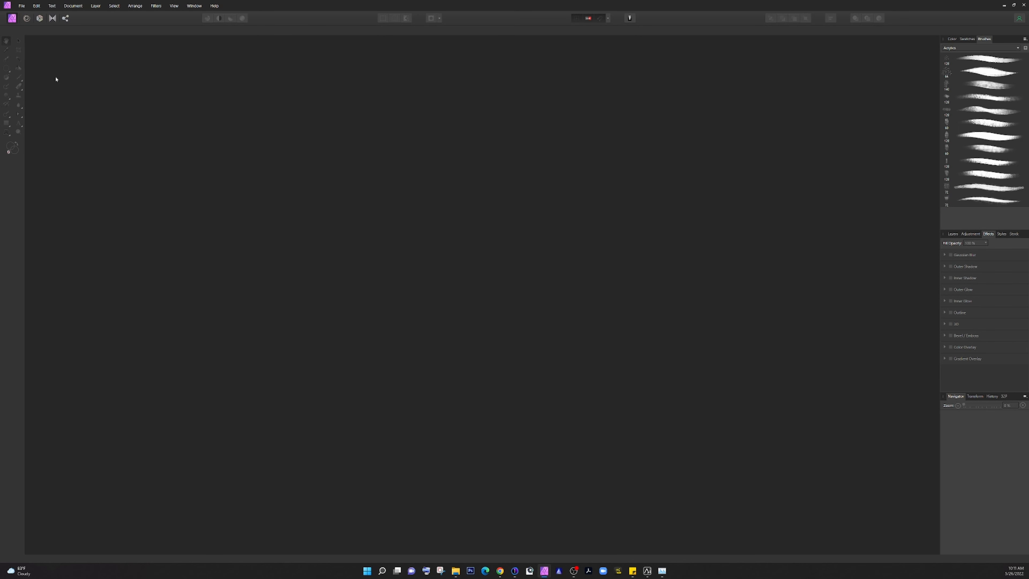
scroll(29, 85, "up", 5)
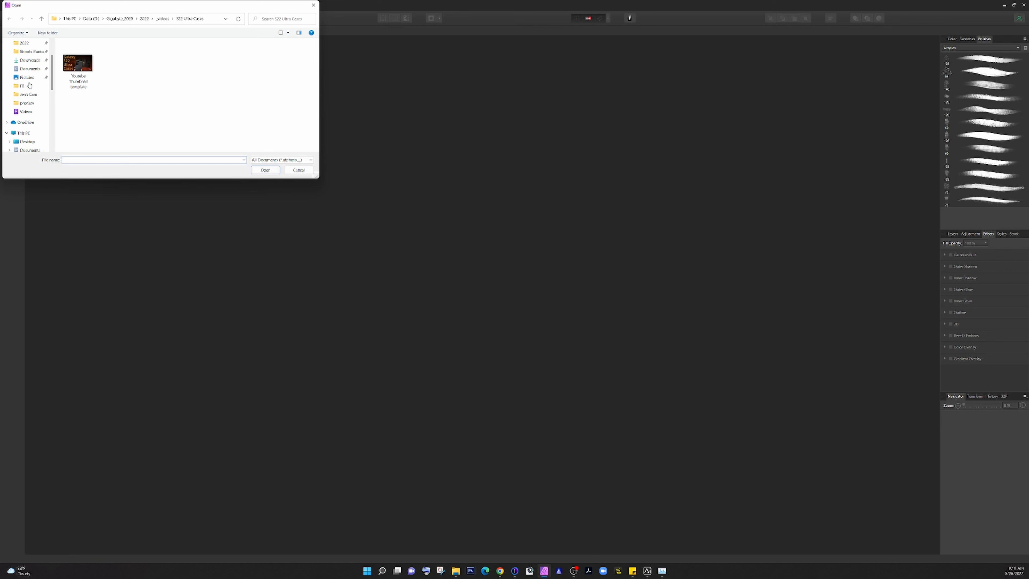
left_click(23, 81)
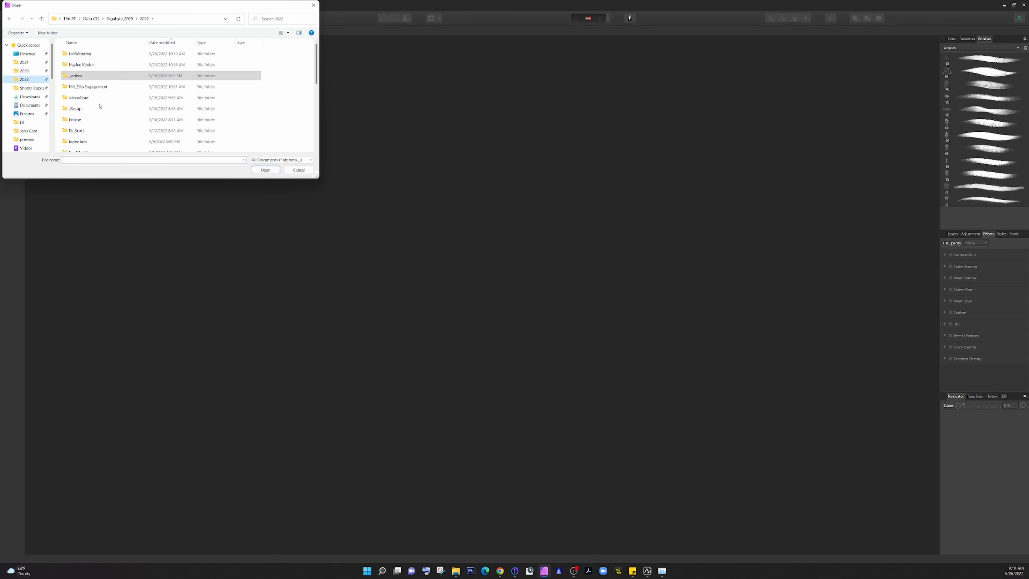
left_click(83, 65)
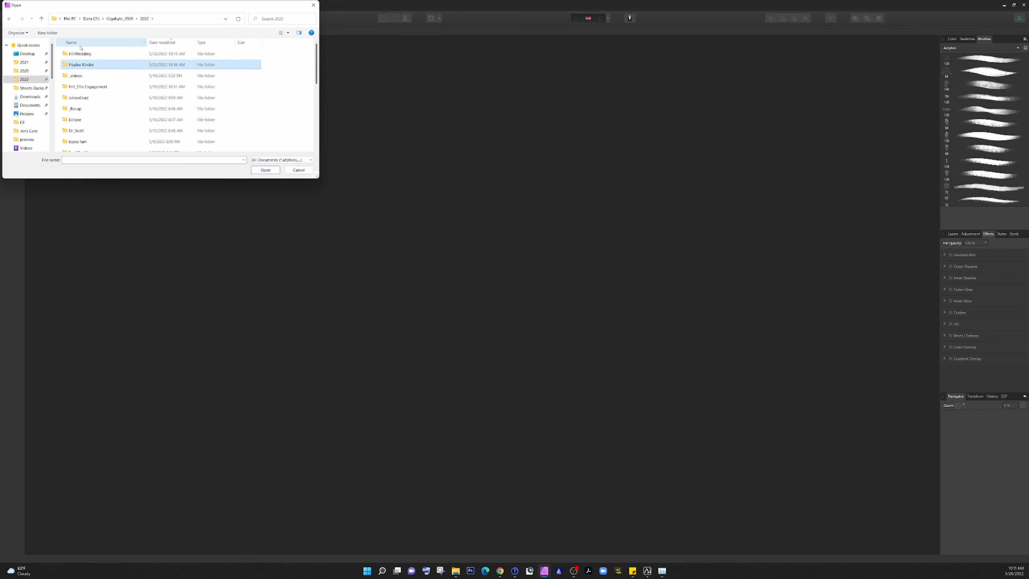
double_click(80, 54)
double_click(80, 54)
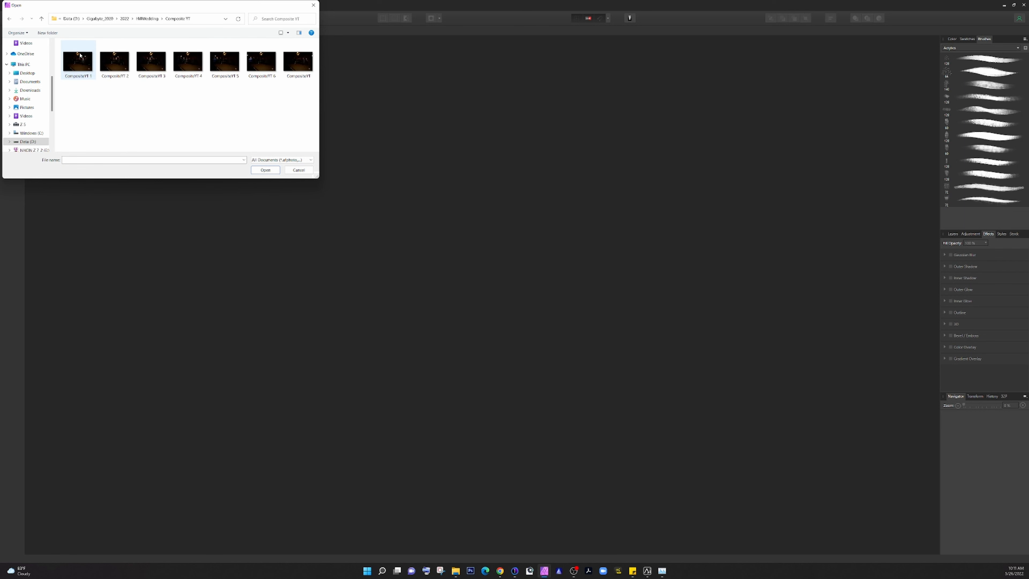
left_click_drag(301, 107, 96, 72)
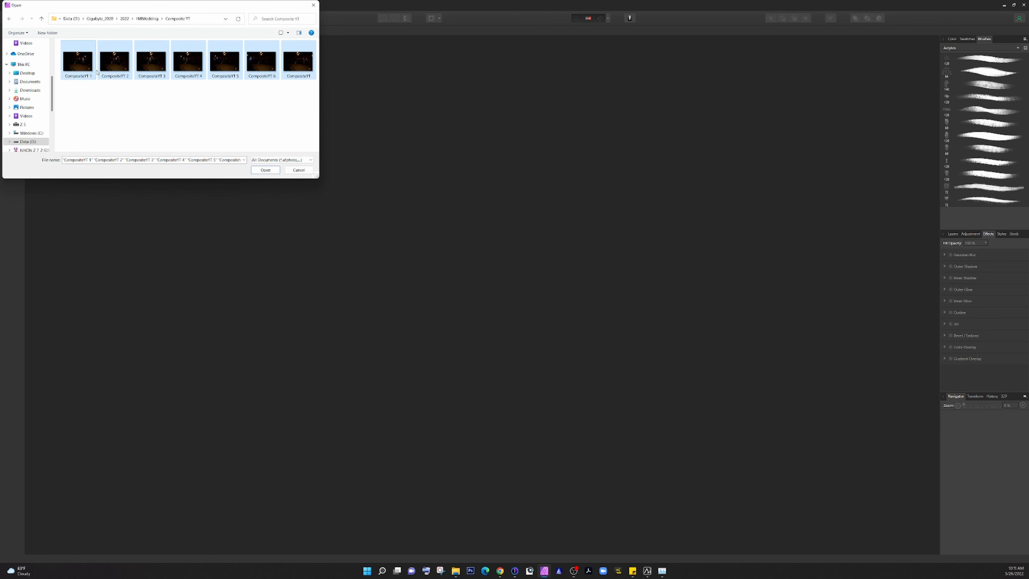
left_click(266, 171)
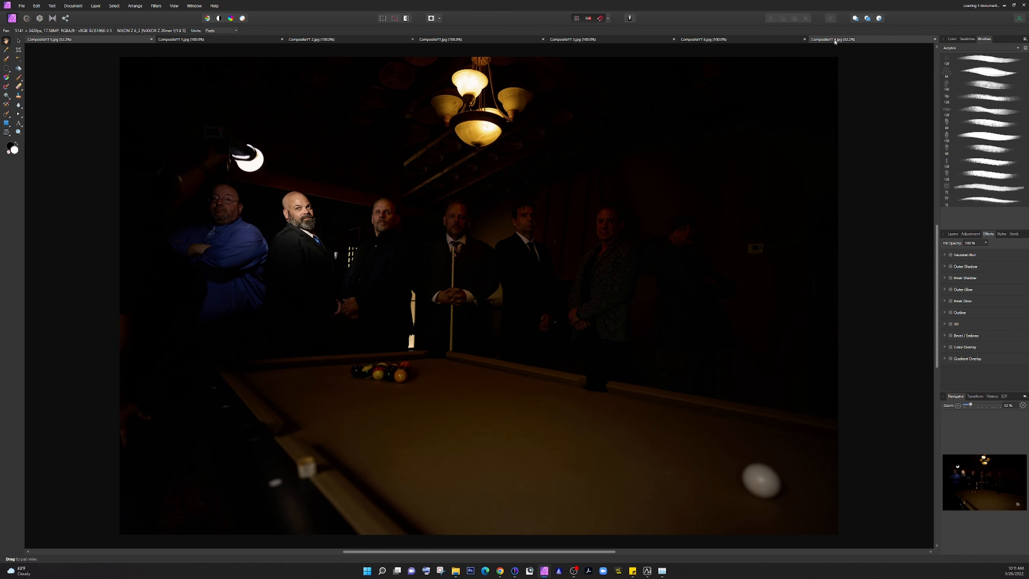
Look through the opened photos and move the CompositeYT.jpg document to the end of the document order.
left_click(685, 38)
left_click(79, 41)
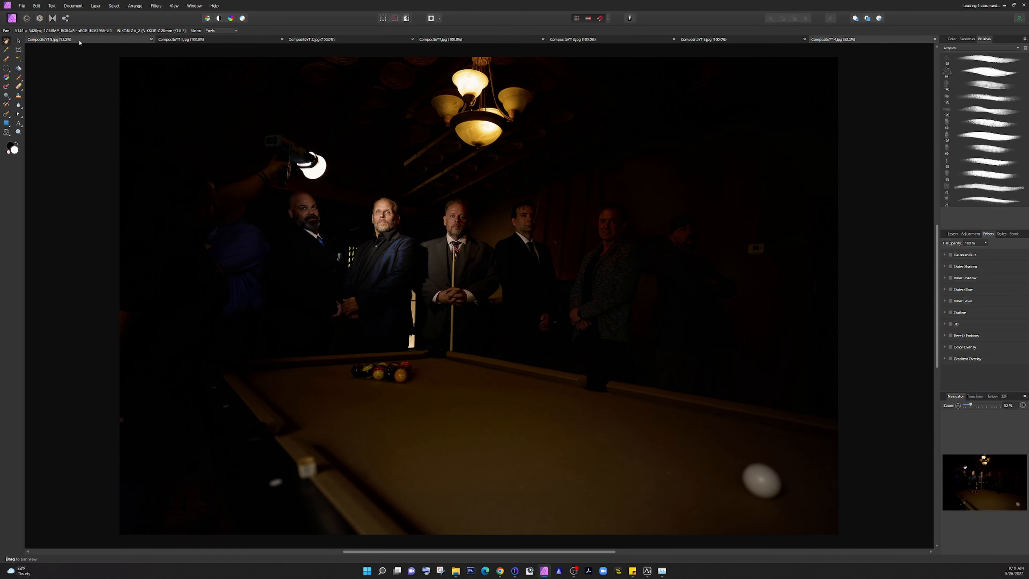
left_click(238, 41)
left_click(316, 40)
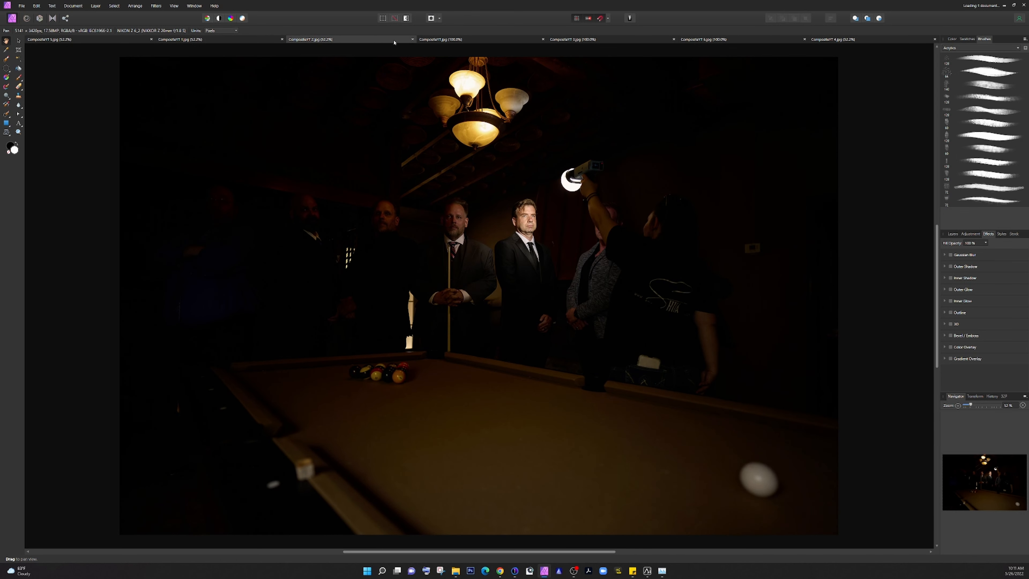
left_click(443, 40)
left_click_drag(459, 41, 482, 39)
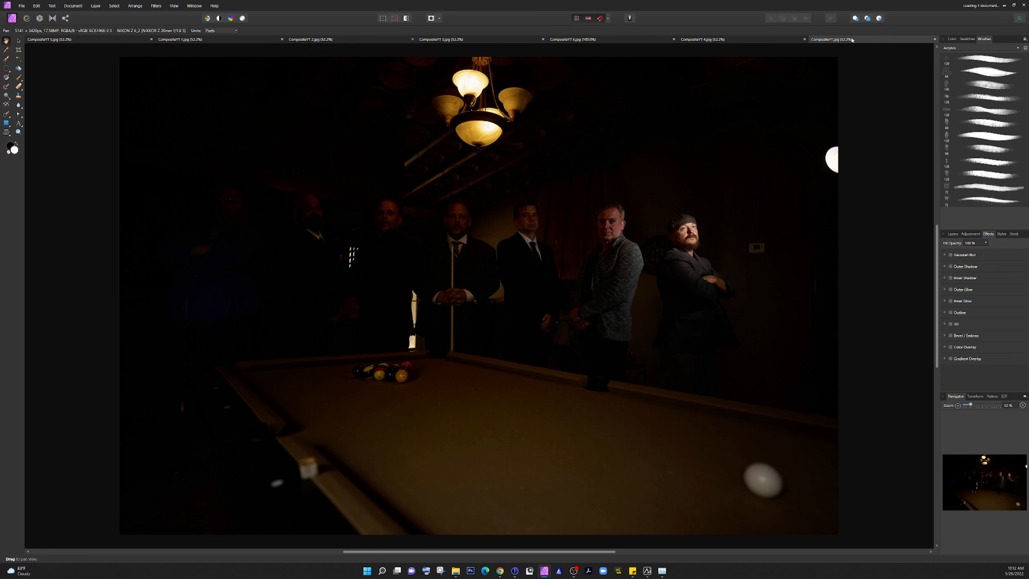
left_click(768, 41)
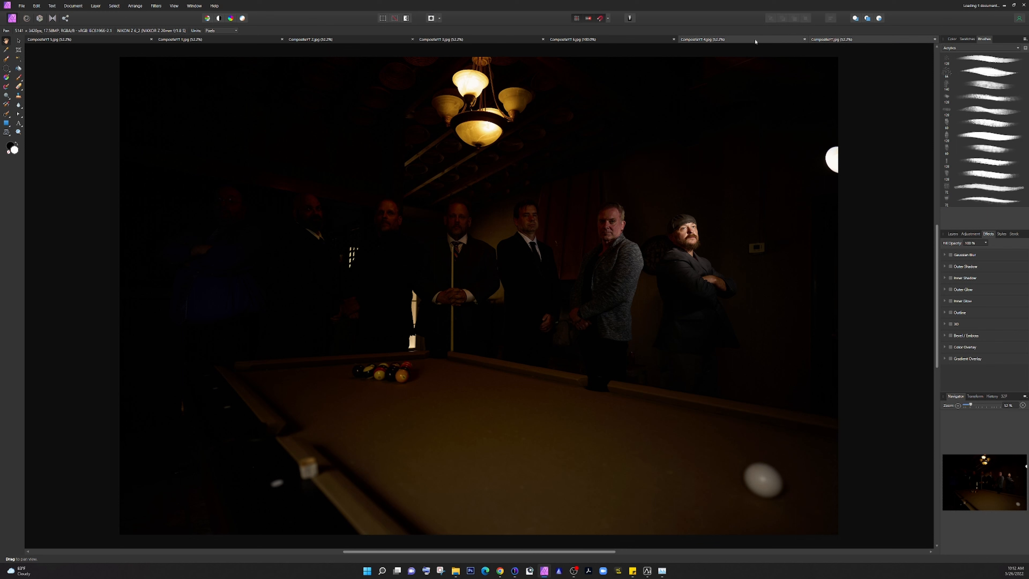
left_click(825, 40)
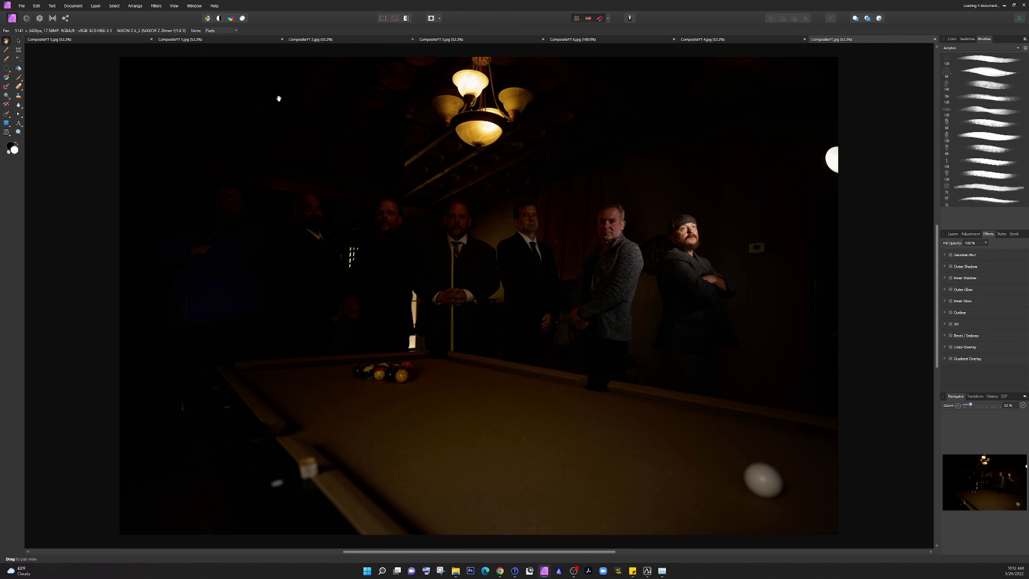
Copy the CompositeYT 1 photo and paste it into the CompositeYT document as a new layer.
left_click(185, 40)
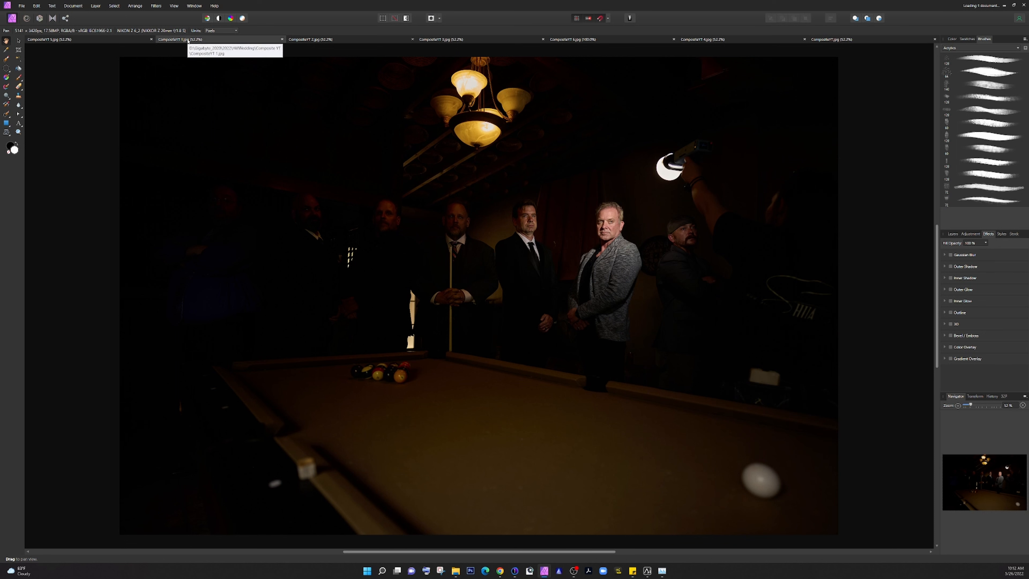
key("ctrl+c")
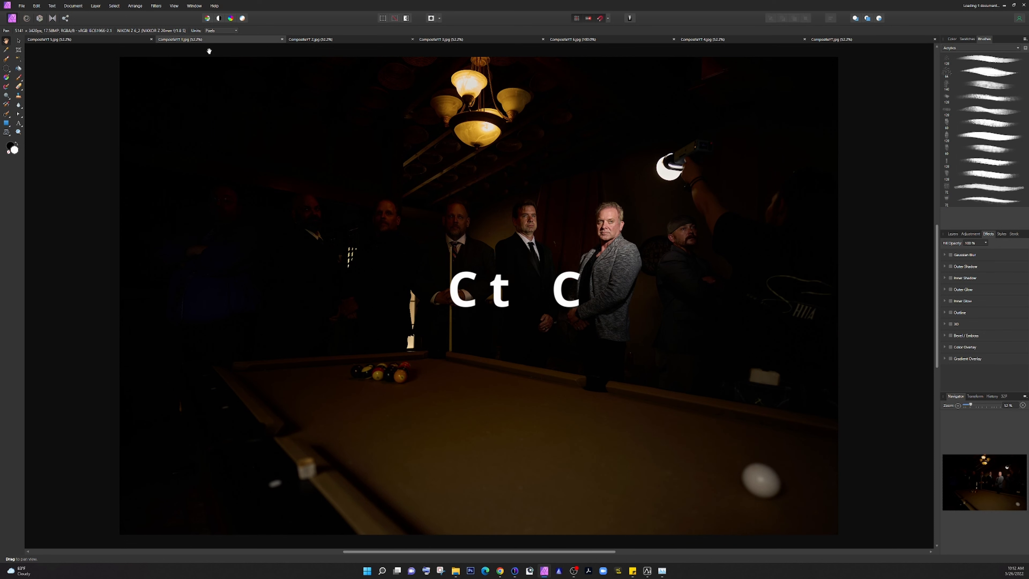
left_click(836, 40)
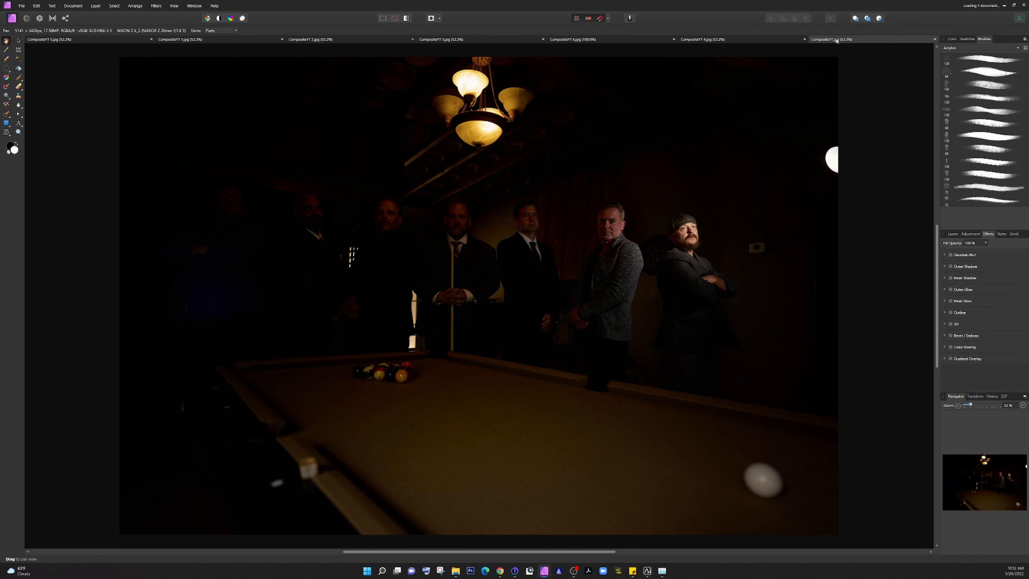
key("ctrl+v")
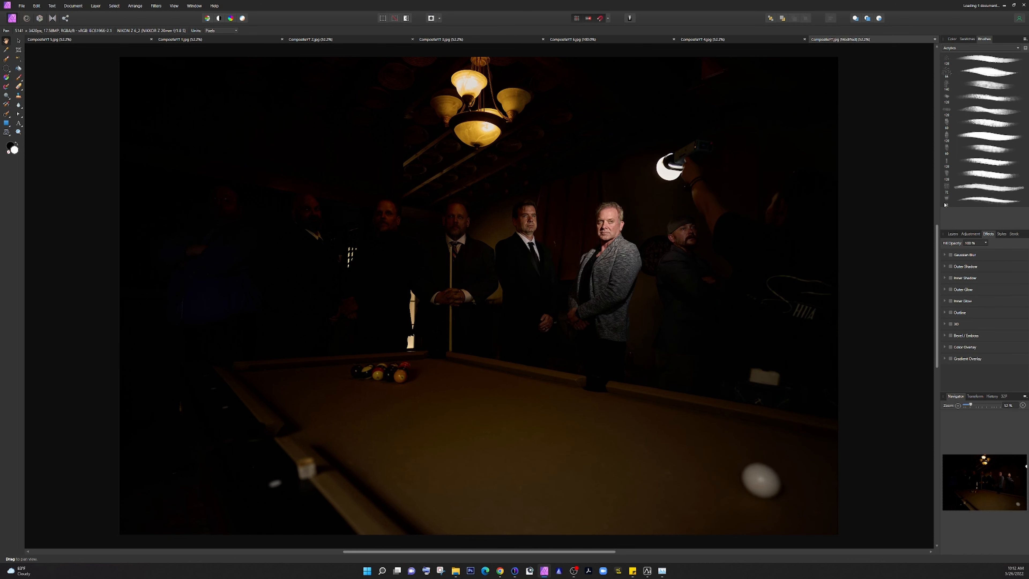
Show the layer list and toggle the pasted layer's visibility to compare it with the photo underneath.
left_click(954, 234)
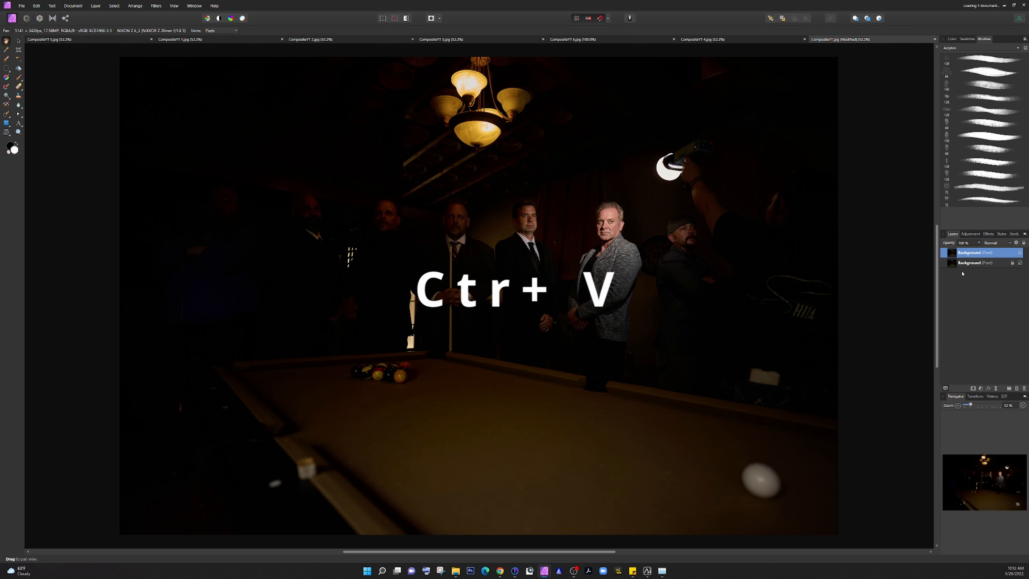
left_click(1020, 253)
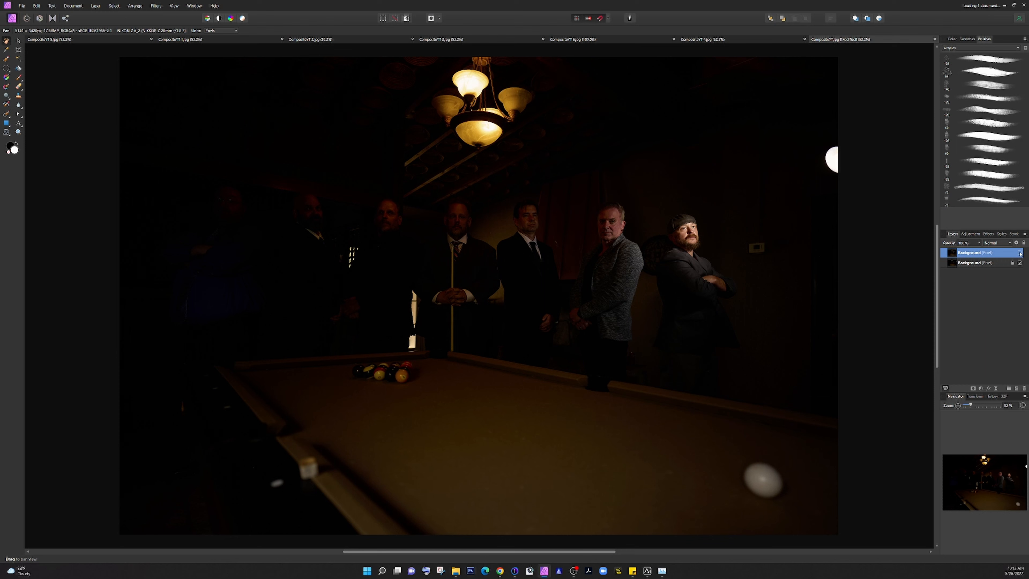
left_click(1020, 252)
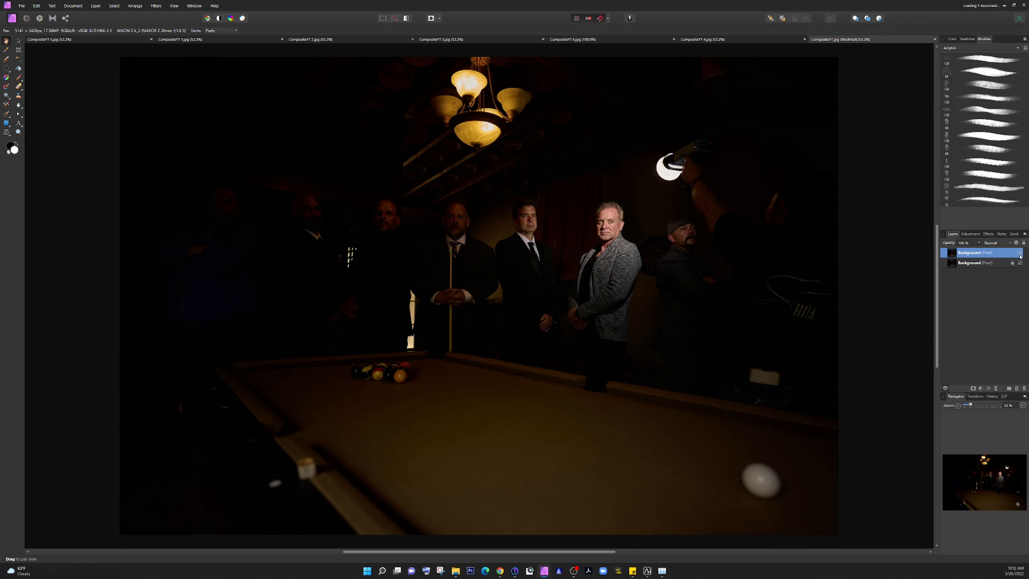
left_click(1020, 253)
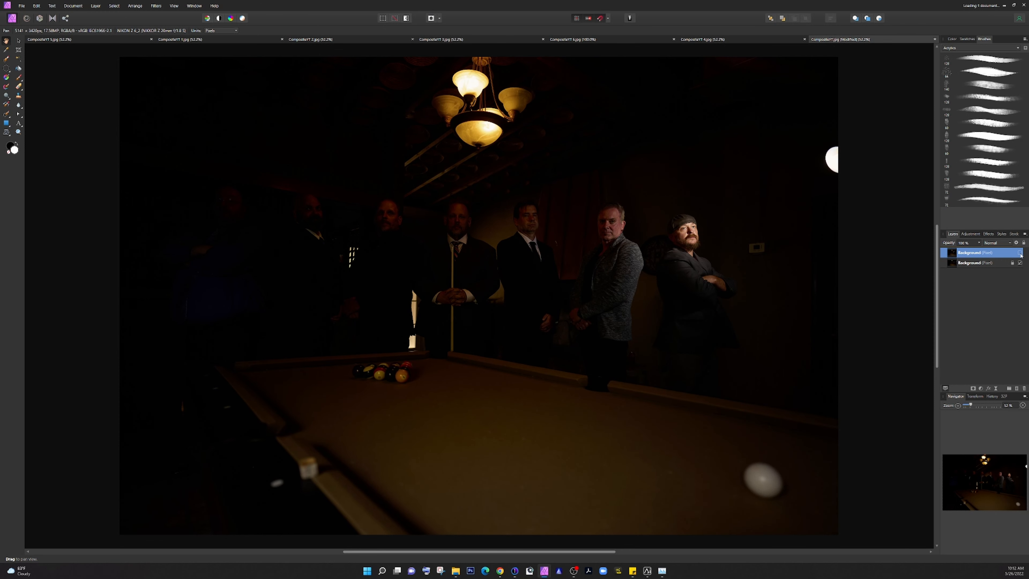
left_click(1020, 252)
Rename the lower background layer as Base.
double_click(970, 263)
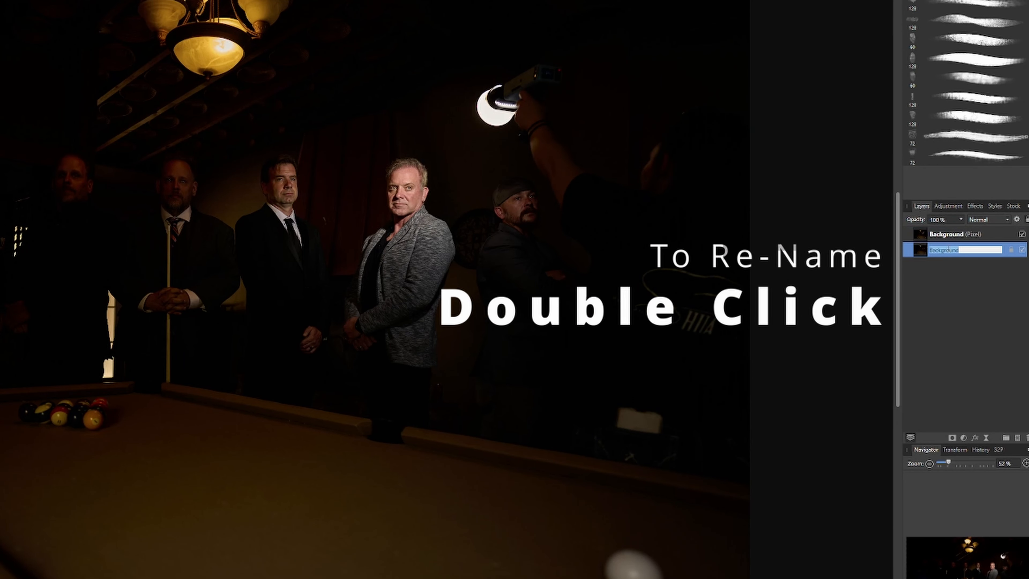
type("Base")
key("Return")
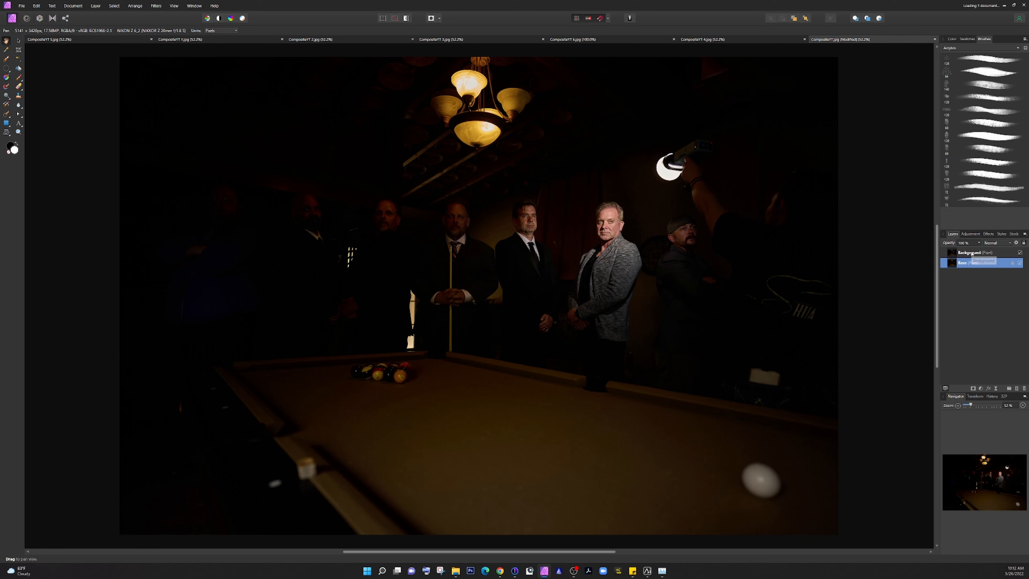
Rename the pasted layer above Base as guy2.
double_click(972, 254)
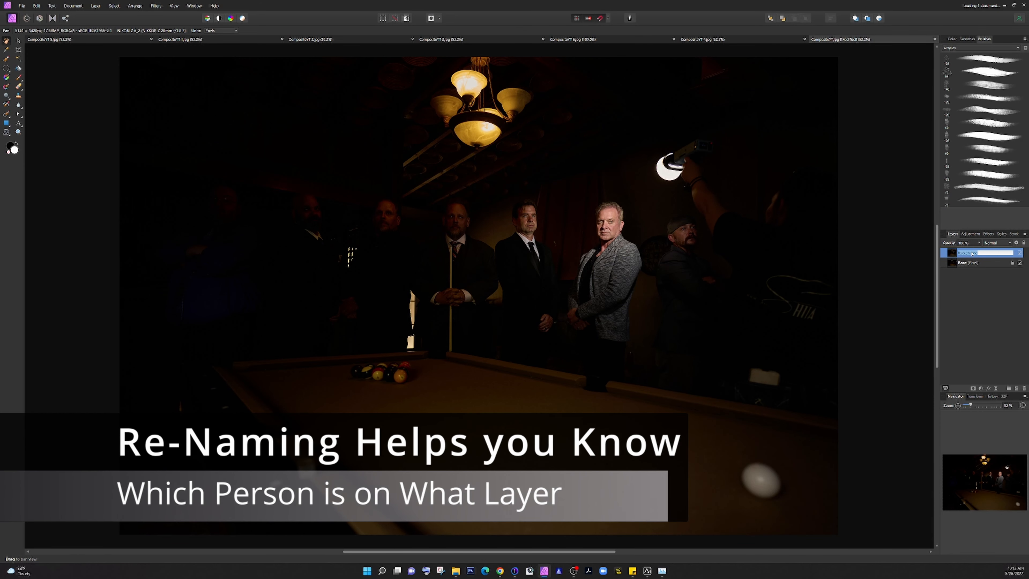
type("guys")
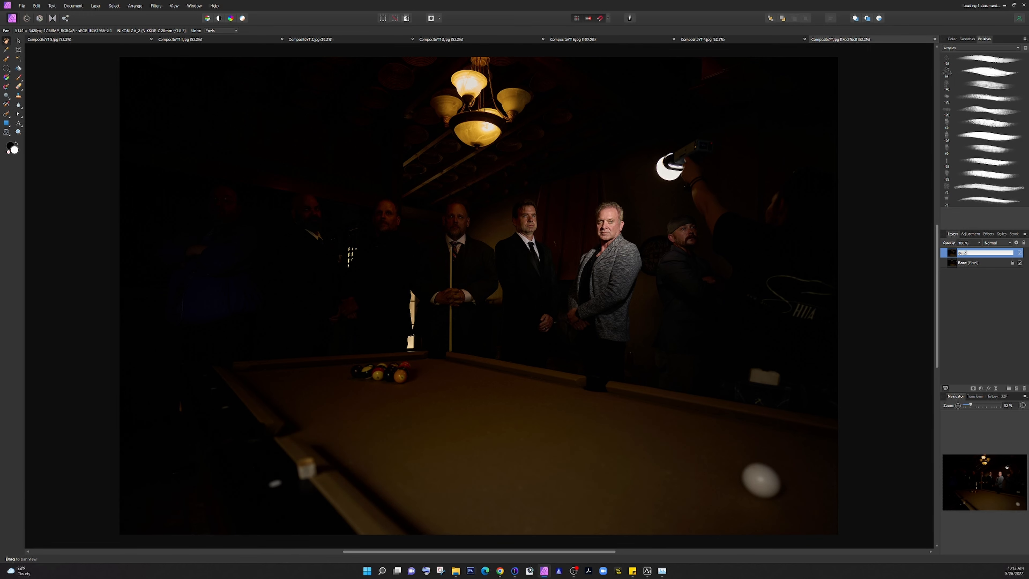
key("Return")
Copy the CompositeYT 2 photo into the CompositeYT document as a new layer and name it guy3.
left_click(308, 40)
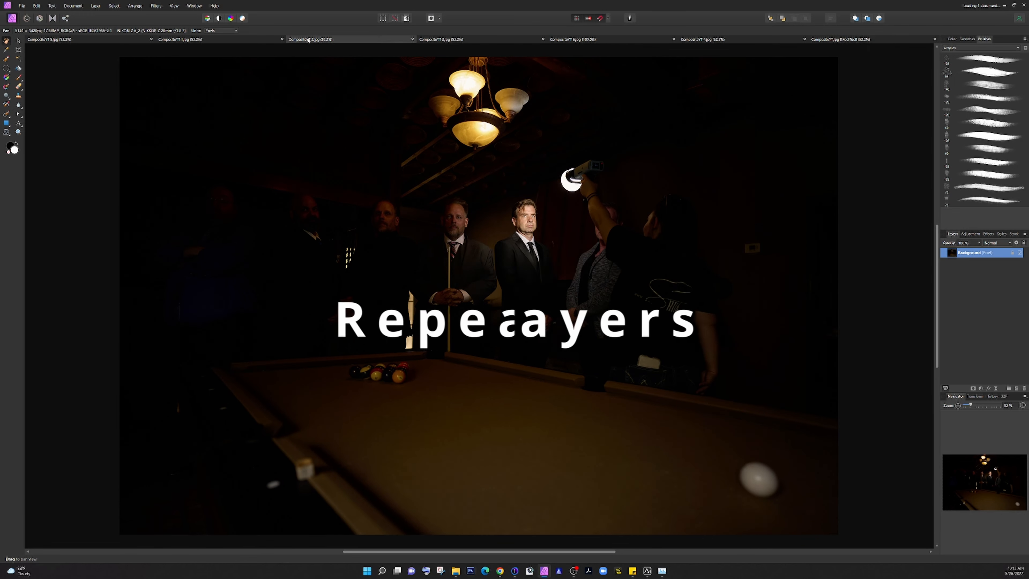
key("ctrl+c")
left_click(830, 40)
key("ctrl+v")
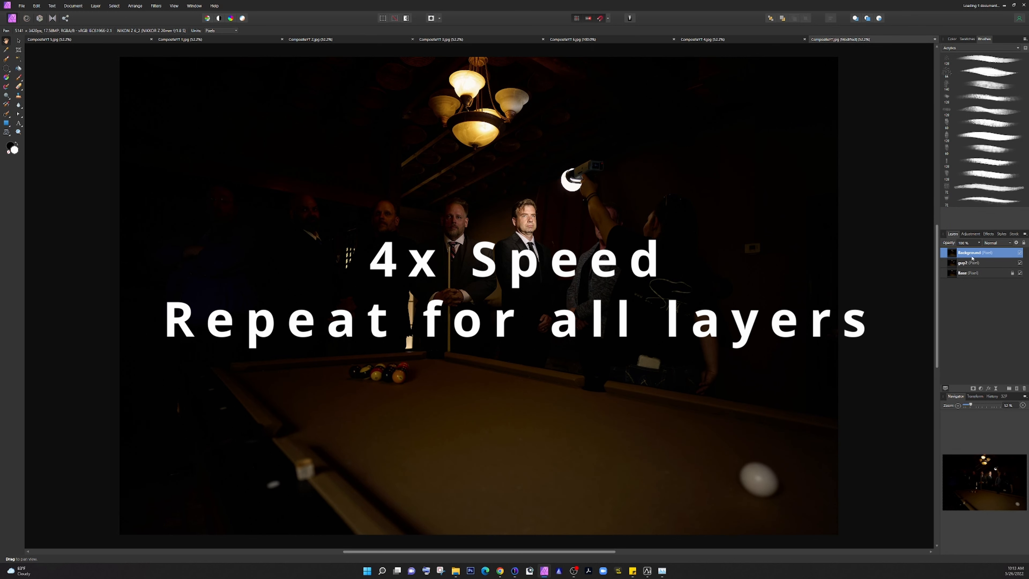
double_click(972, 257)
type("guy3")
key("Return")
Copy the CompositeYT 3 photo into the CompositeYT document as a new layer and name it Groom.
left_click(469, 40)
key("ctrl+c")
left_click(839, 40)
key("ctrl+v")
double_click(972, 252)
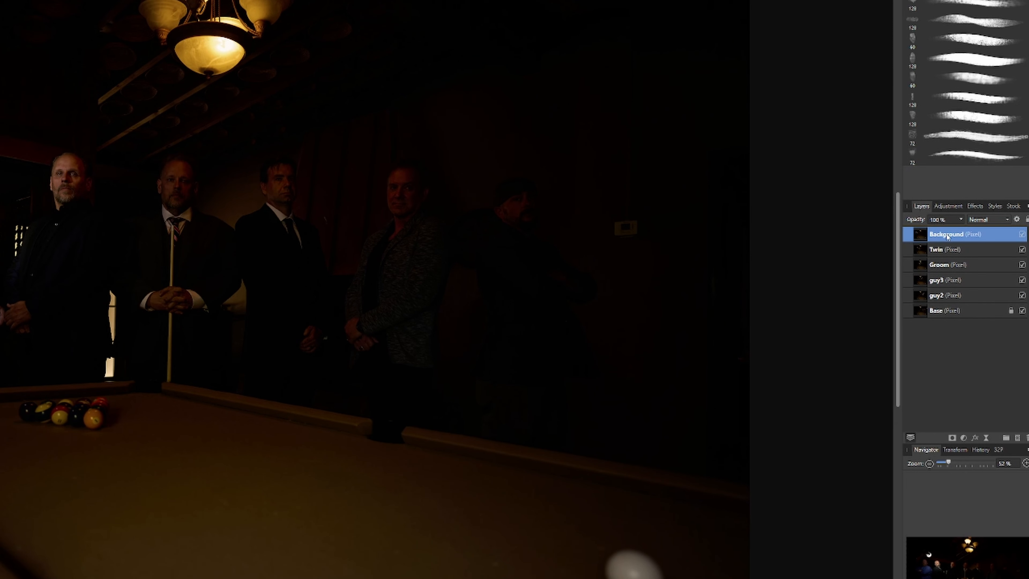
Rename the topmost Background layer as 2ndLeft and paste the last photo above it as a layer named End.
double_click(946, 235)
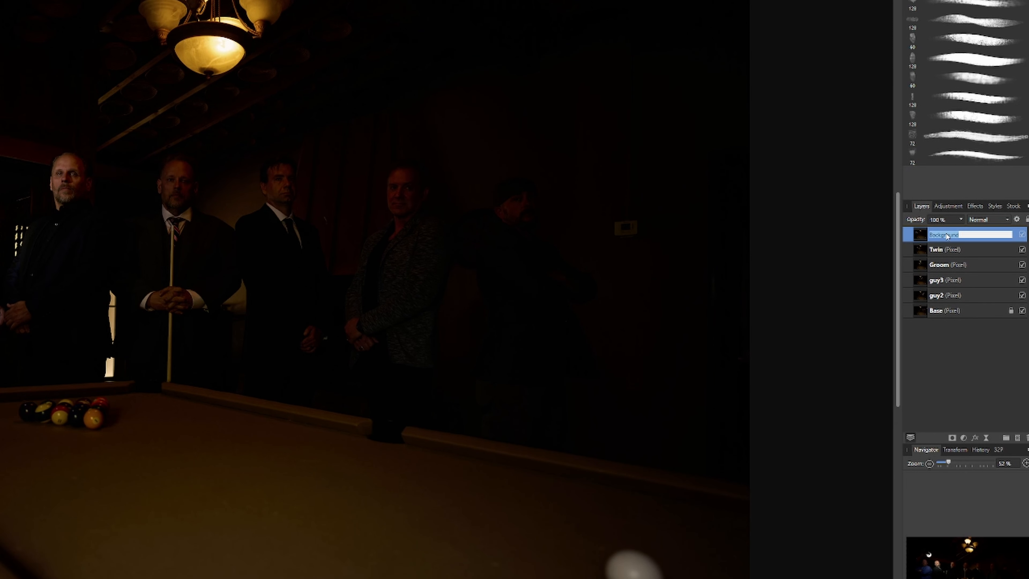
type("3rdLeft")
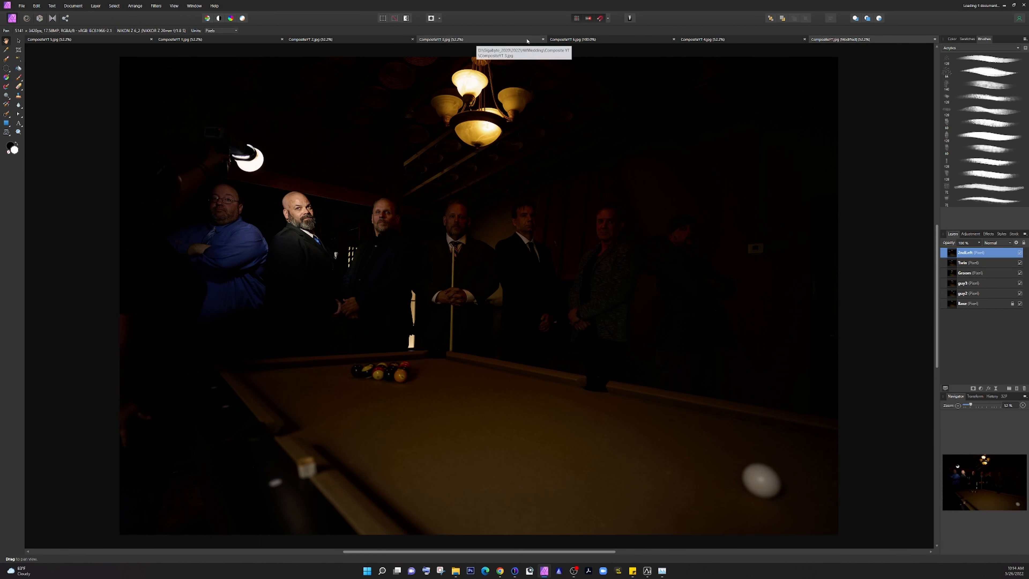
left_click(843, 40)
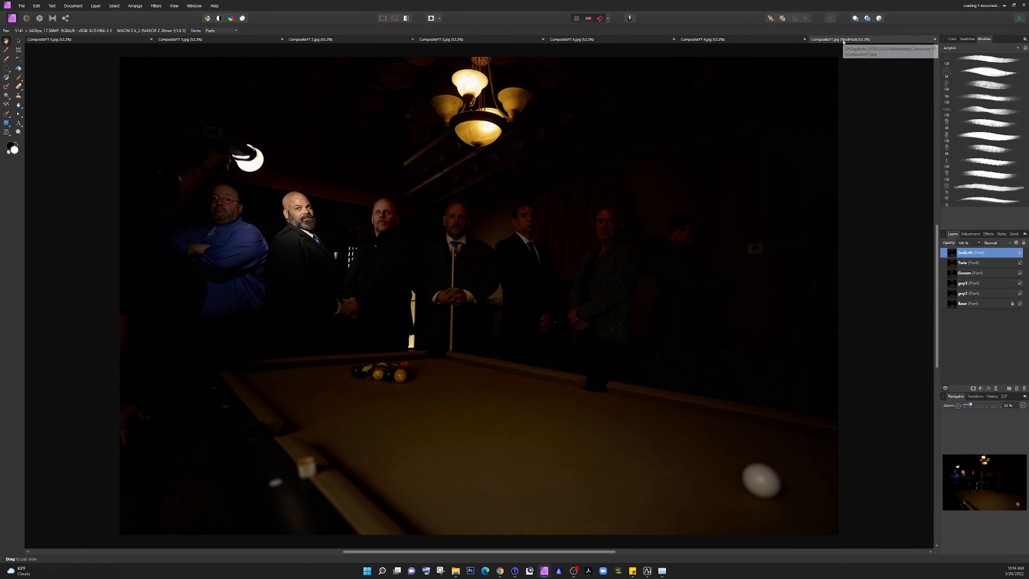
key("ctrl+v")
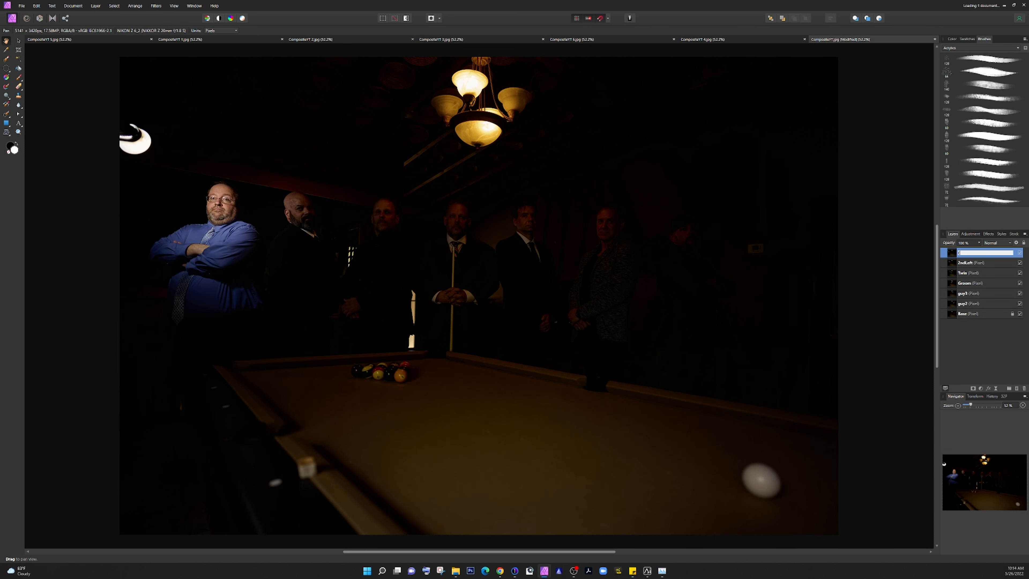
type("End")
key("Return")
Hide the End, 2ndLeft, Twin, Groom and guy3 layers, and toggle guy2 off and on to compare it with Base.
left_click(1020, 253)
left_click(1020, 263)
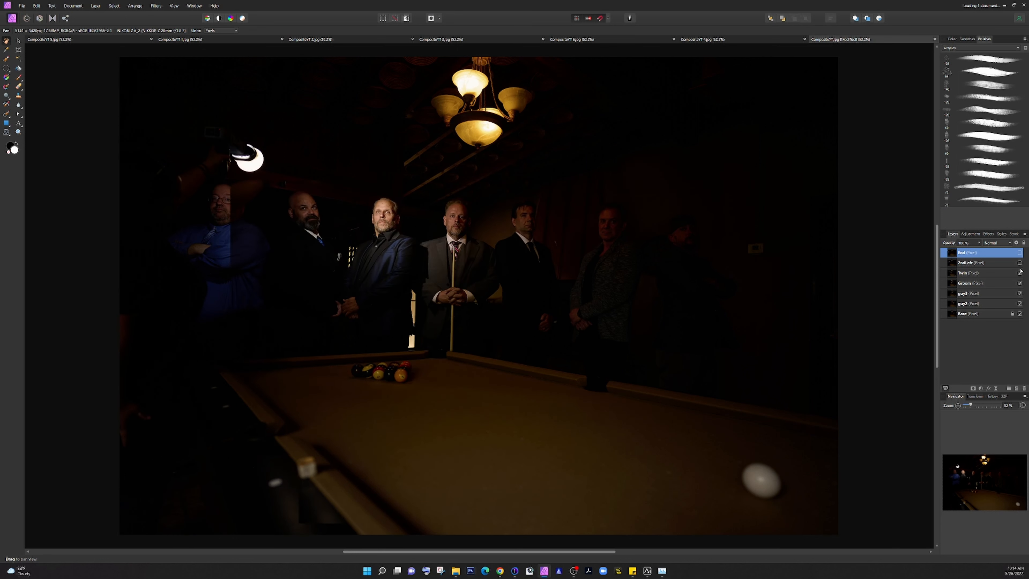
left_click(1019, 272)
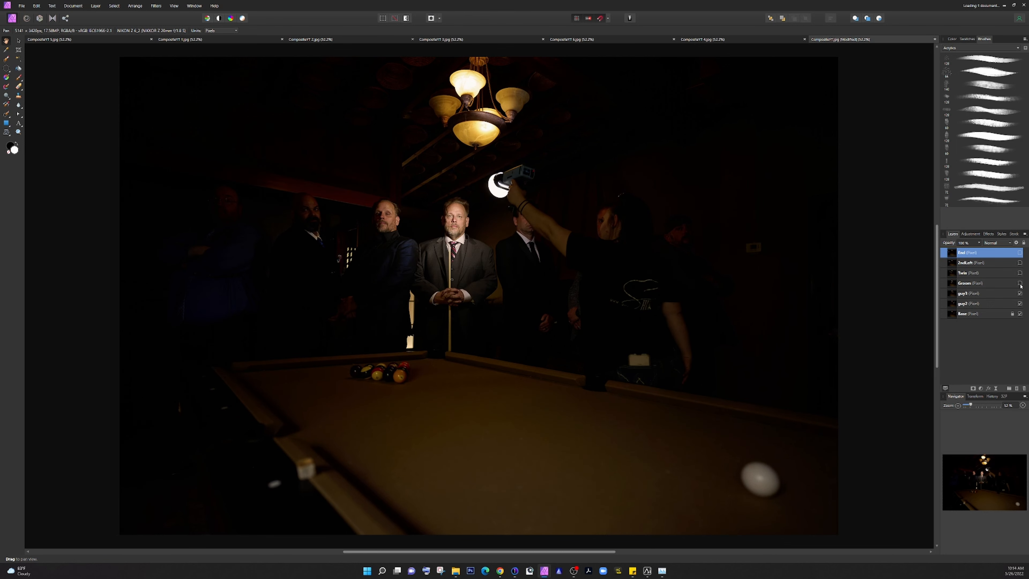
left_click(1020, 294)
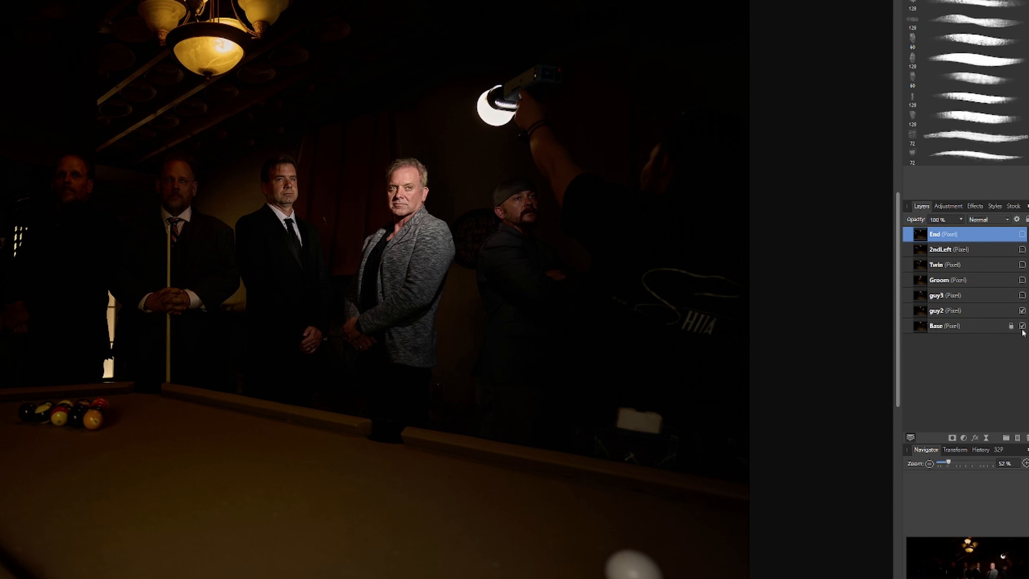
left_click(1022, 310)
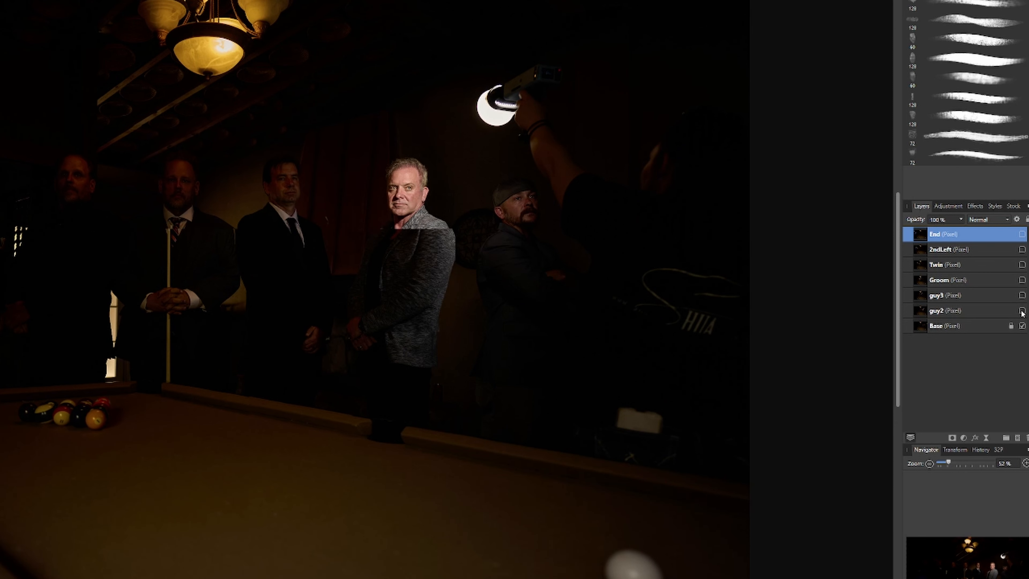
left_click(1022, 310)
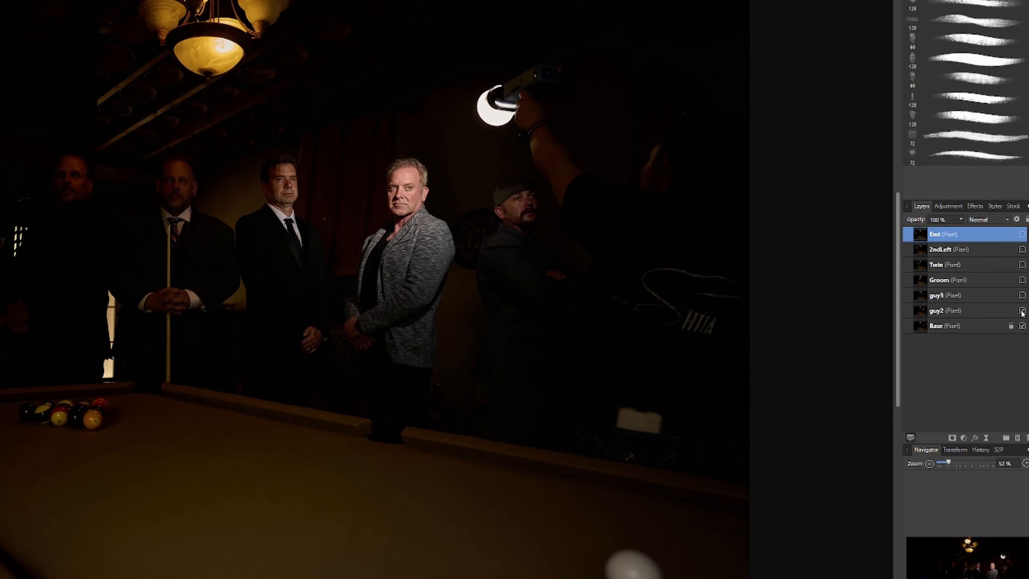
left_click(960, 220)
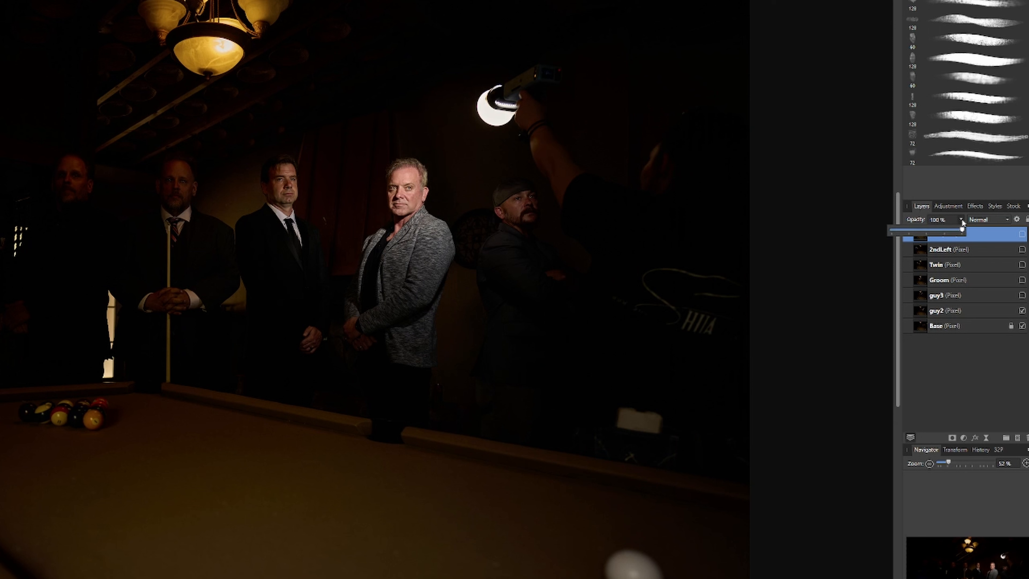
left_click(927, 230)
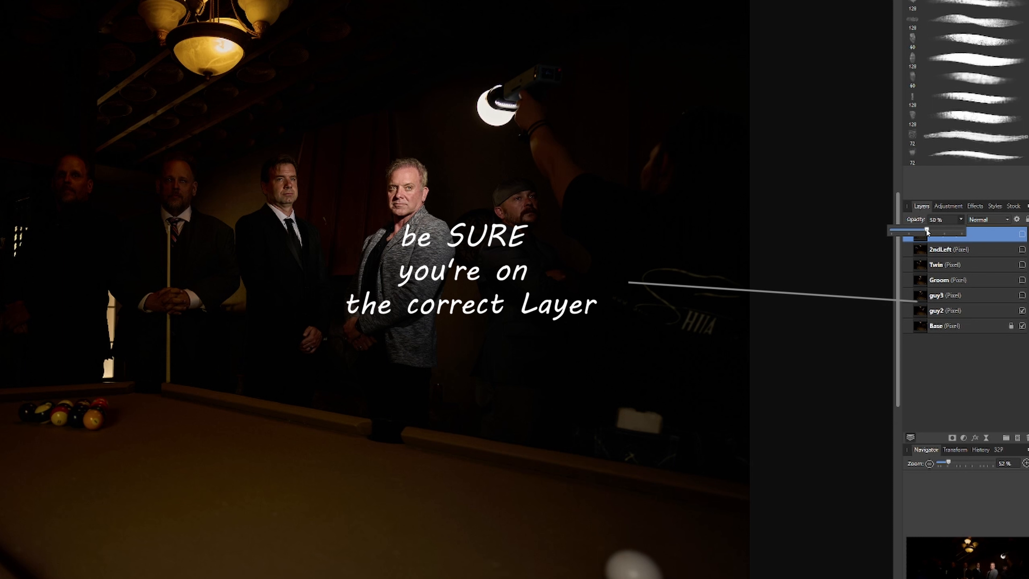
left_click_drag(927, 230, 970, 232)
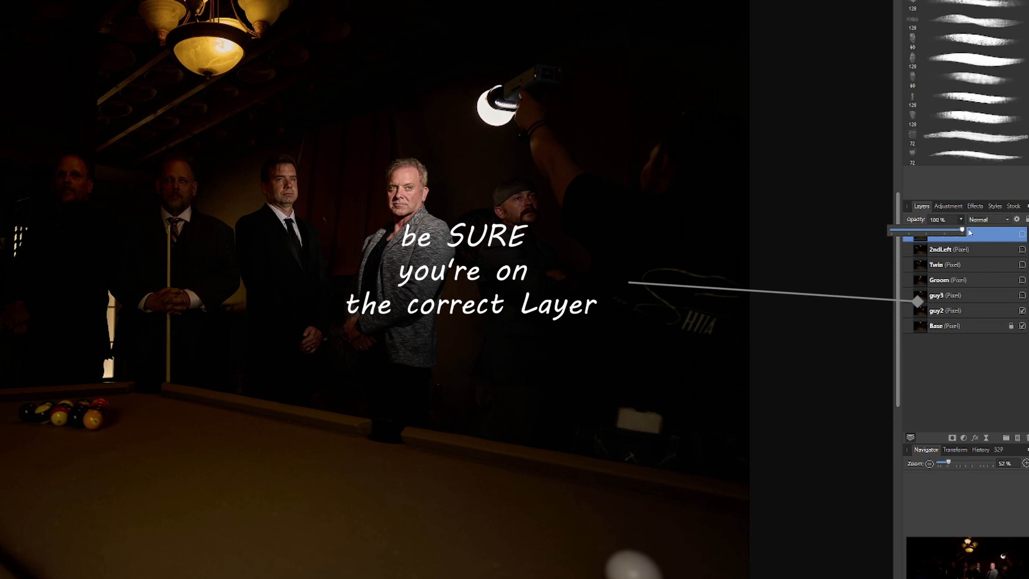
Set the guy2 layer's opacity to 50 %.
left_click(959, 310)
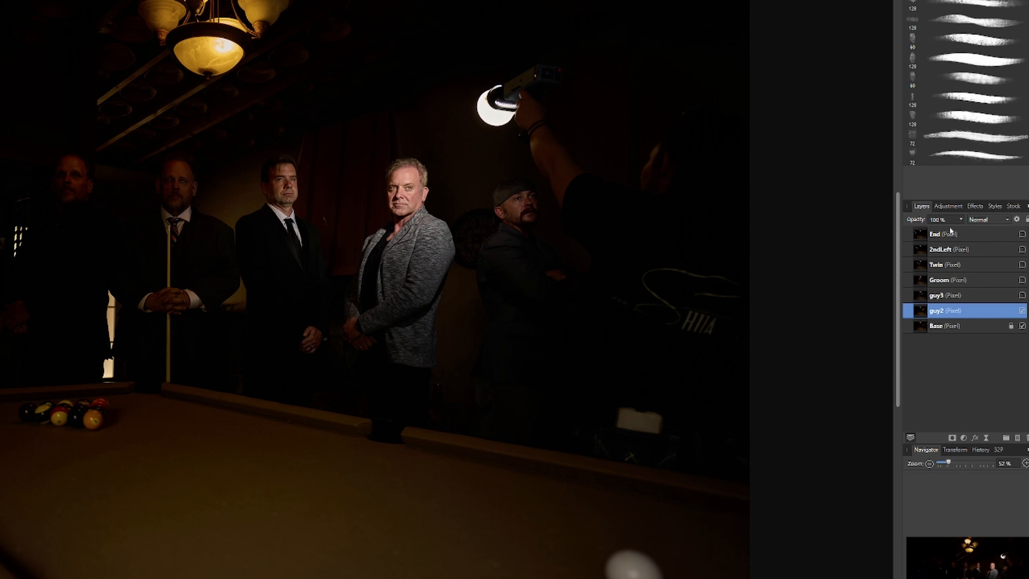
left_click(961, 221)
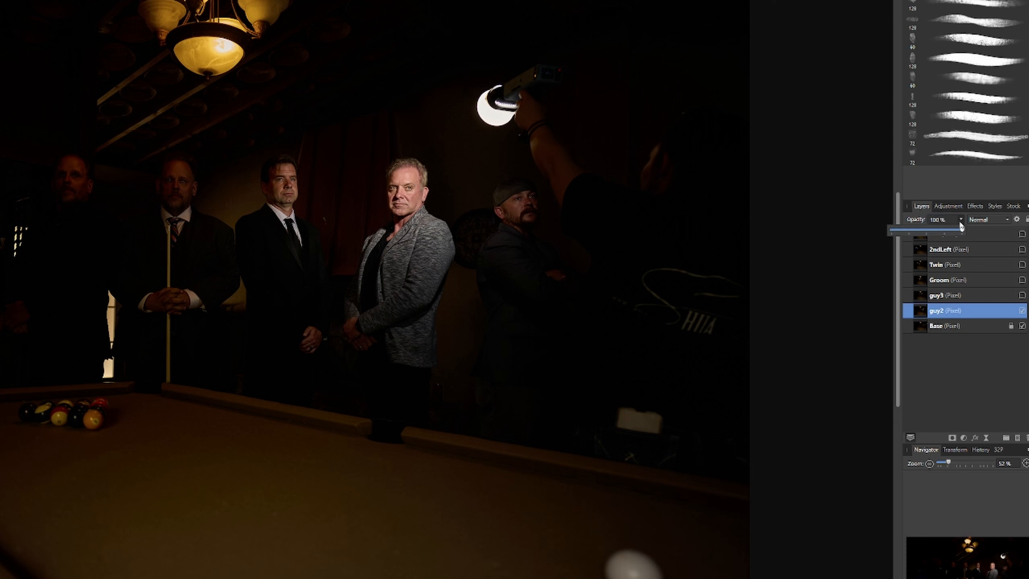
left_click(927, 231)
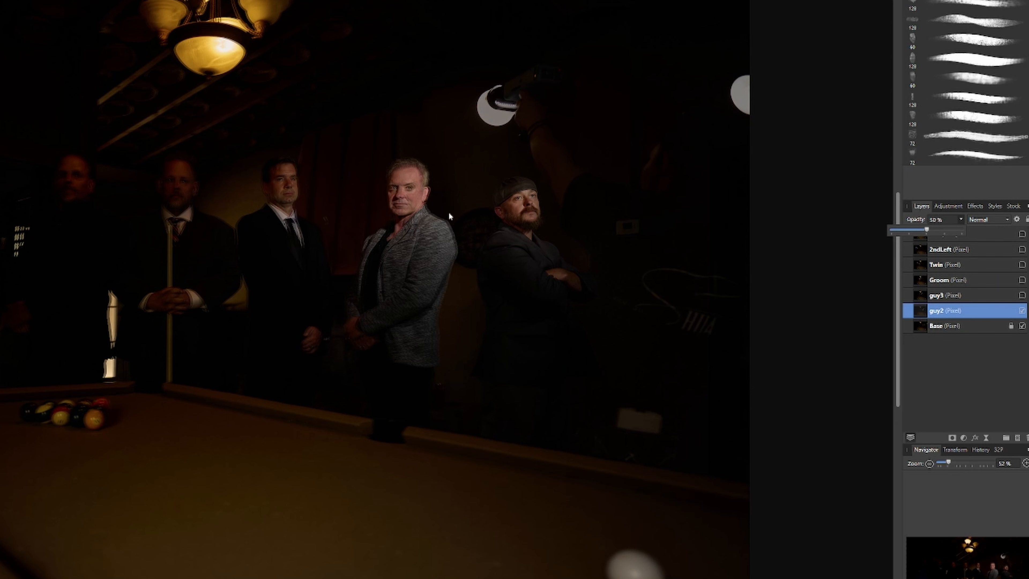
Move the half-transparent guy2 layer slightly sideways to line up the man in the grey jacket with the Base layer.
scroll(441, 221, "up", 2)
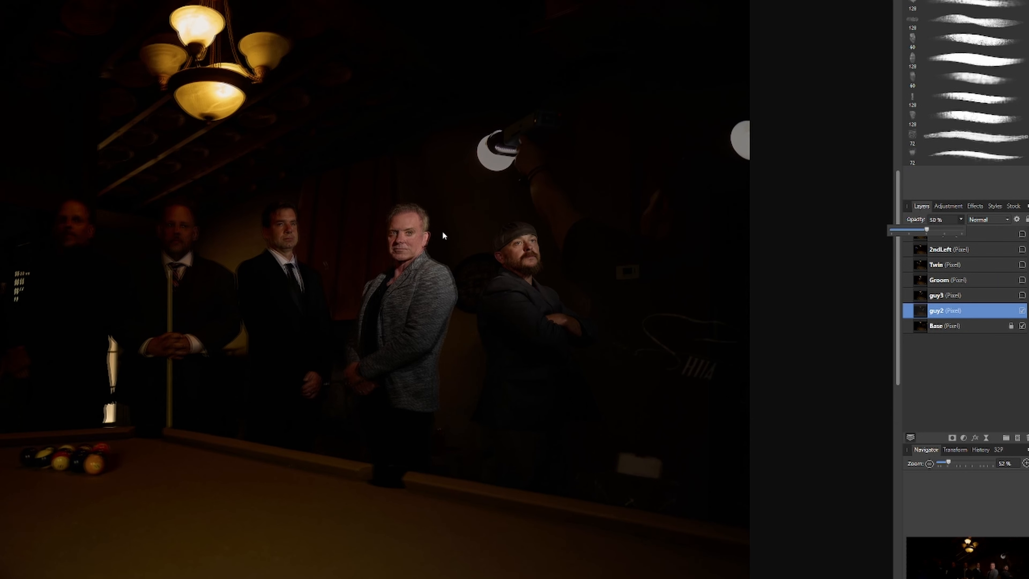
scroll(441, 243, "down", 1)
left_click(438, 259)
scroll(438, 258, "up", 4)
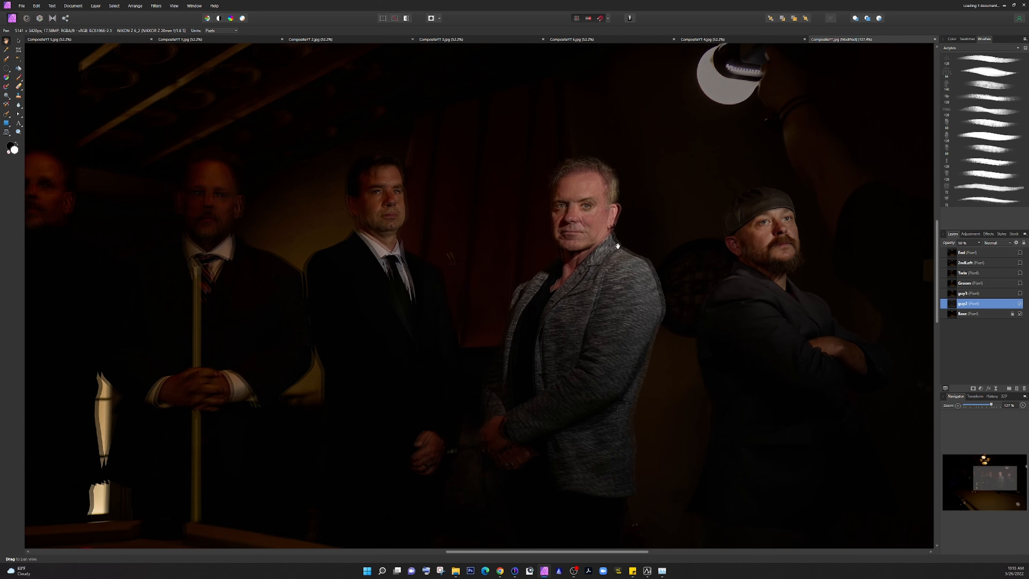
scroll(617, 232, "up", 3)
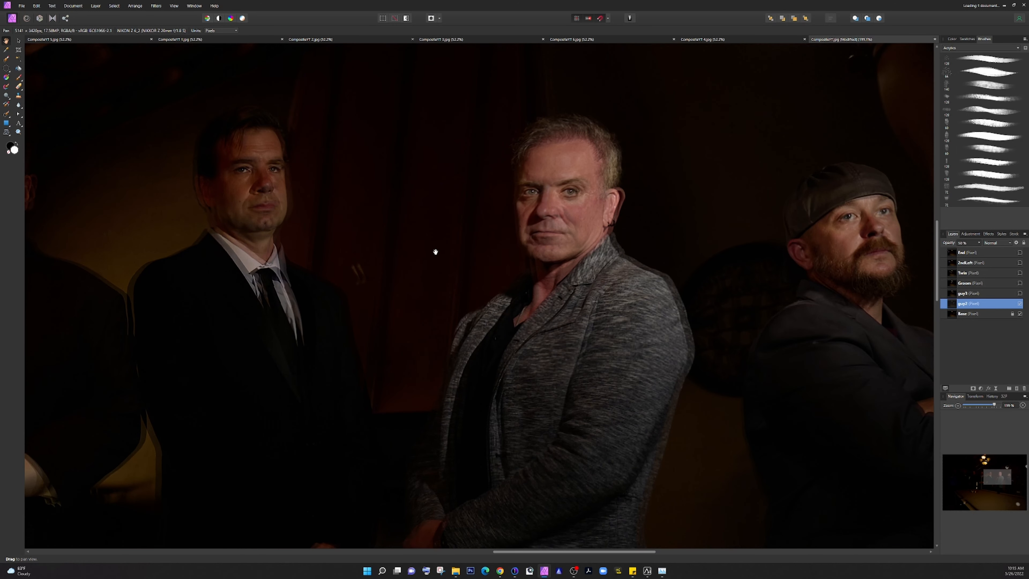
left_click(18, 40)
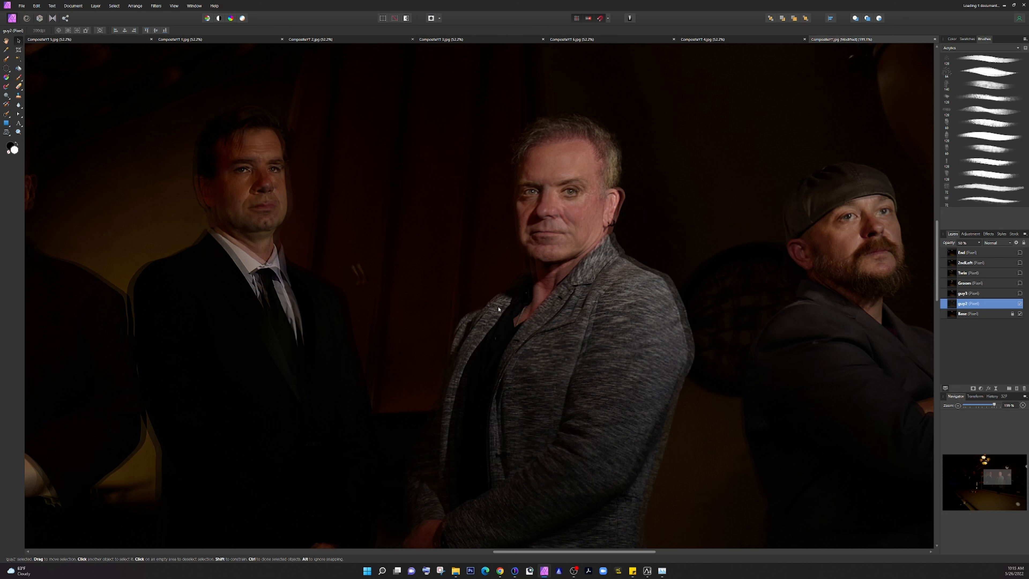
left_click_drag(498, 309, 505, 309)
Select the man in the grey jacket on the guy2 layer with the Selection Brush, covering his head, jacket and hands.
scroll(507, 314, "down", 5)
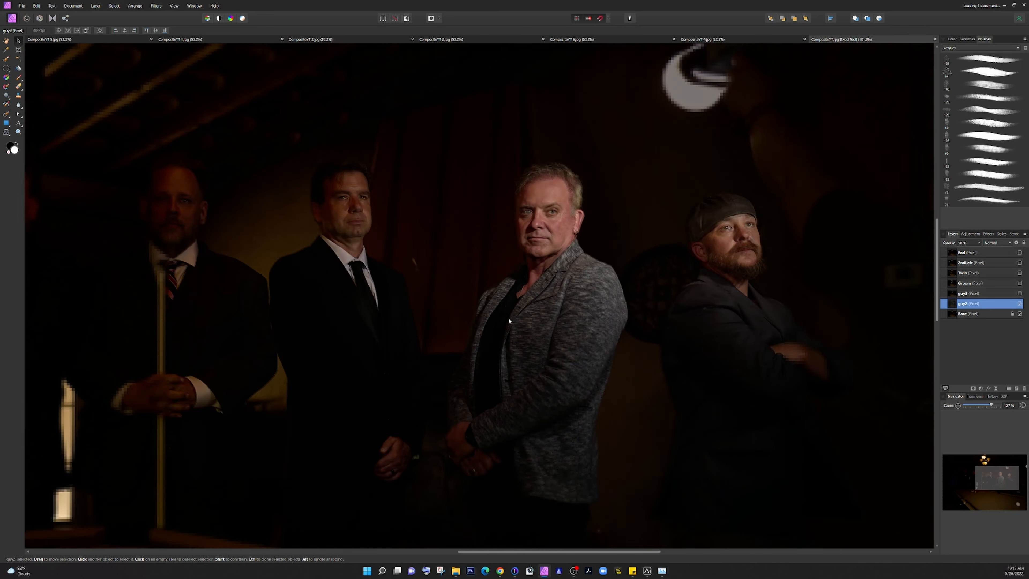
scroll(509, 321, "down", 3)
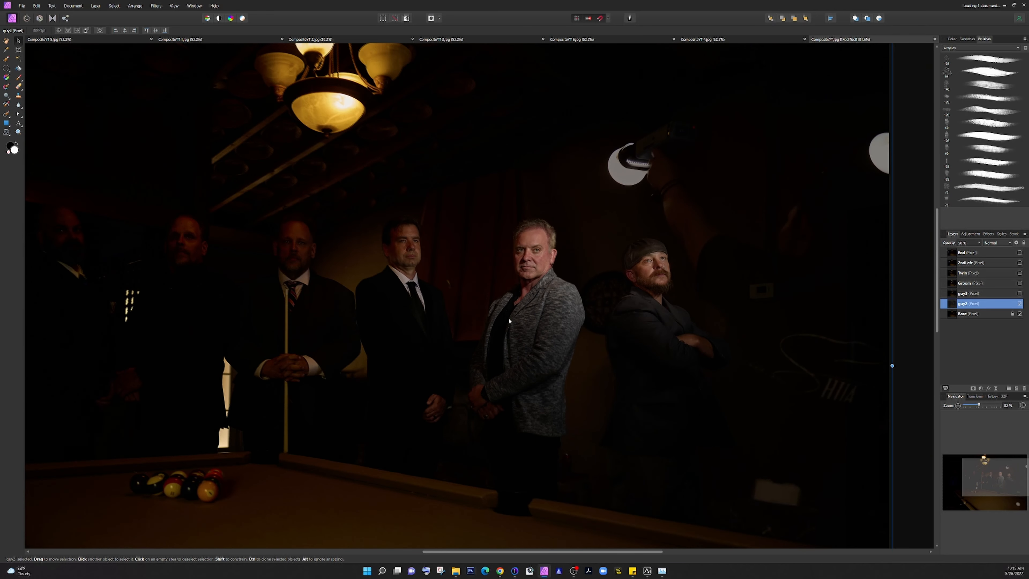
left_click(7, 59)
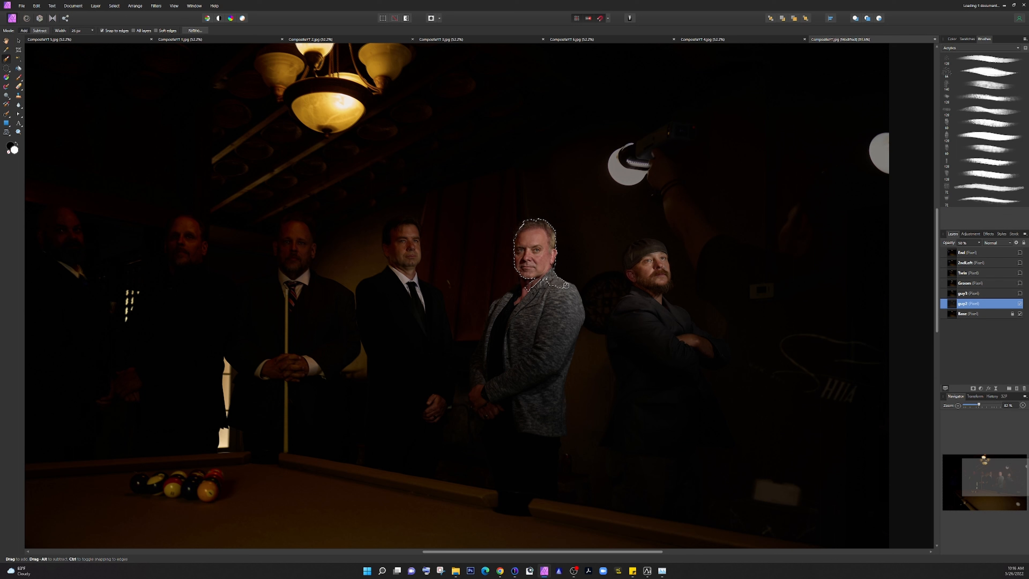
mouse_move(573, 289)
left_mouse_down()
mouse_move(575, 332)
mouse_move(563, 343)
mouse_move(526, 324)
mouse_move(557, 320)
mouse_move(568, 306)
mouse_move(553, 296)
mouse_move(539, 316)
mouse_move(549, 343)
mouse_move(563, 324)
left_mouse_up()
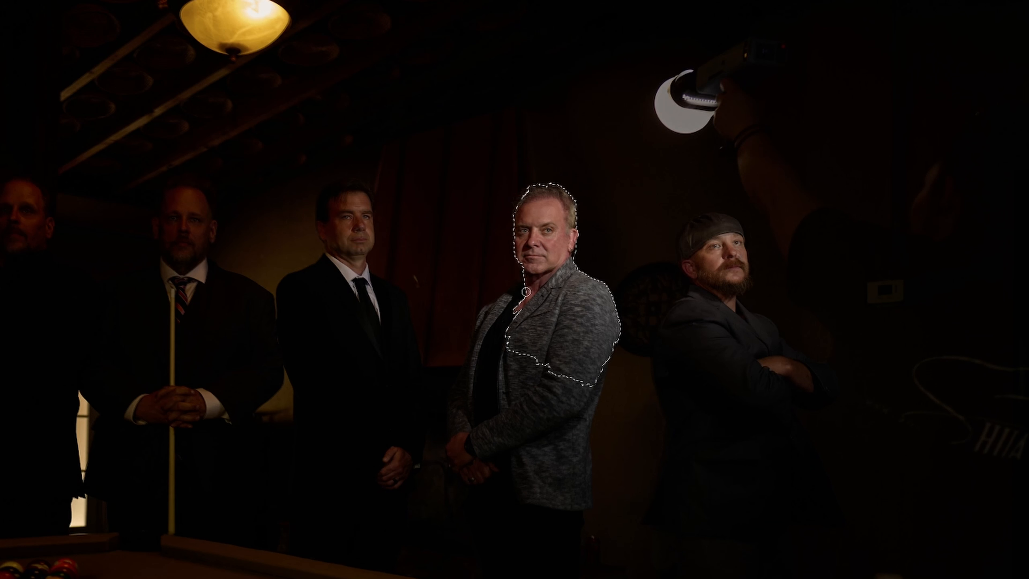
mouse_move(480, 337)
left_mouse_down()
mouse_move(484, 325)
mouse_move(468, 401)
mouse_move(490, 402)
mouse_move(511, 376)
left_mouse_up()
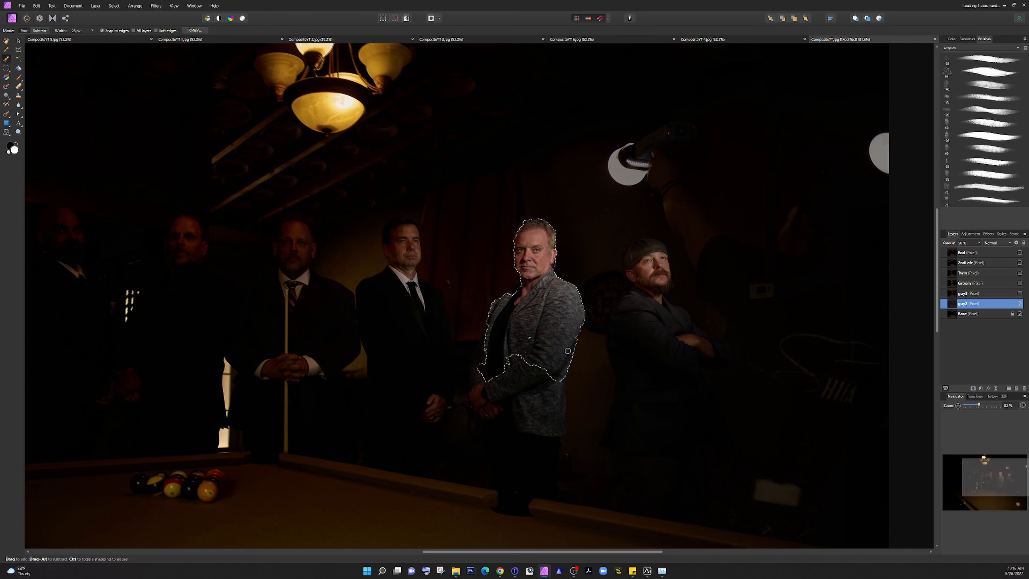
mouse_move(550, 377)
left_mouse_down()
mouse_move(541, 390)
mouse_move(491, 398)
mouse_move(495, 406)
mouse_move(490, 397)
mouse_move(525, 401)
mouse_move(490, 417)
mouse_move(531, 338)
left_mouse_up()
Examine the selection outline around the man's hair, face, shoulders and jacket for accuracy.
scroll(559, 248, "up", 3)
scroll(559, 248, "up", 3)
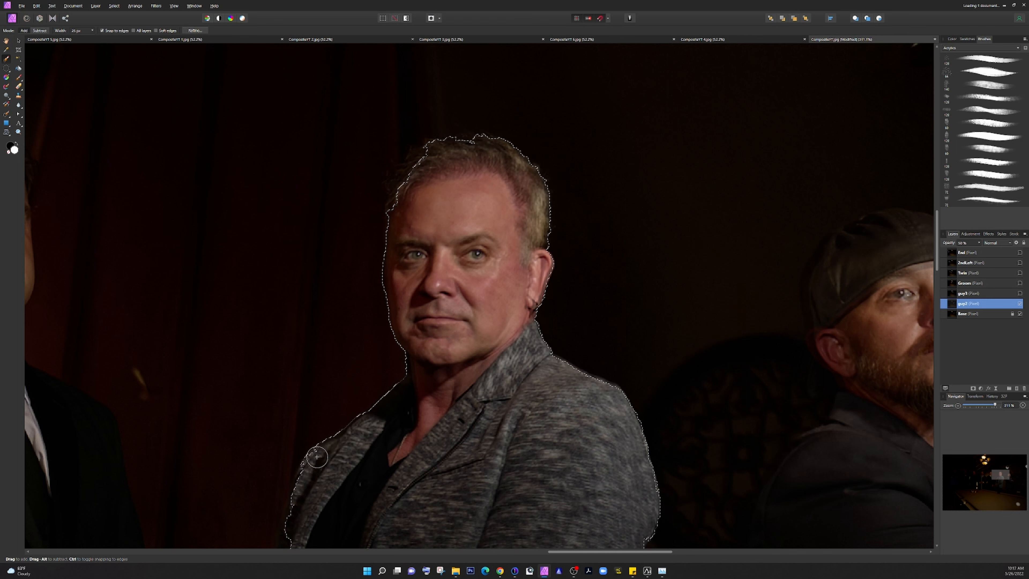
scroll(454, 414, "down", 2)
scroll(455, 413, "down", 3, "ctrl")
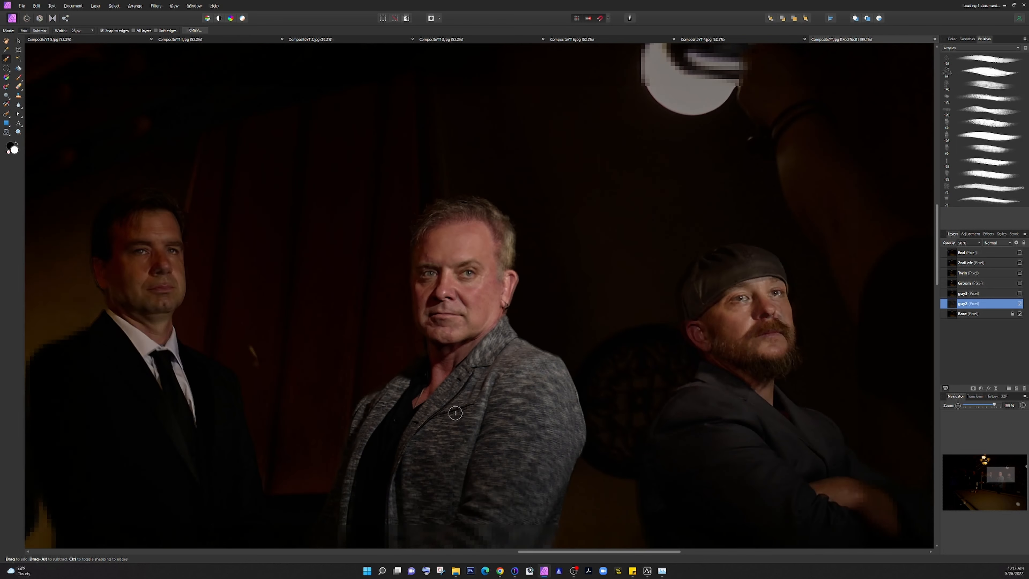
scroll(455, 413, "up", 3, "ctrl")
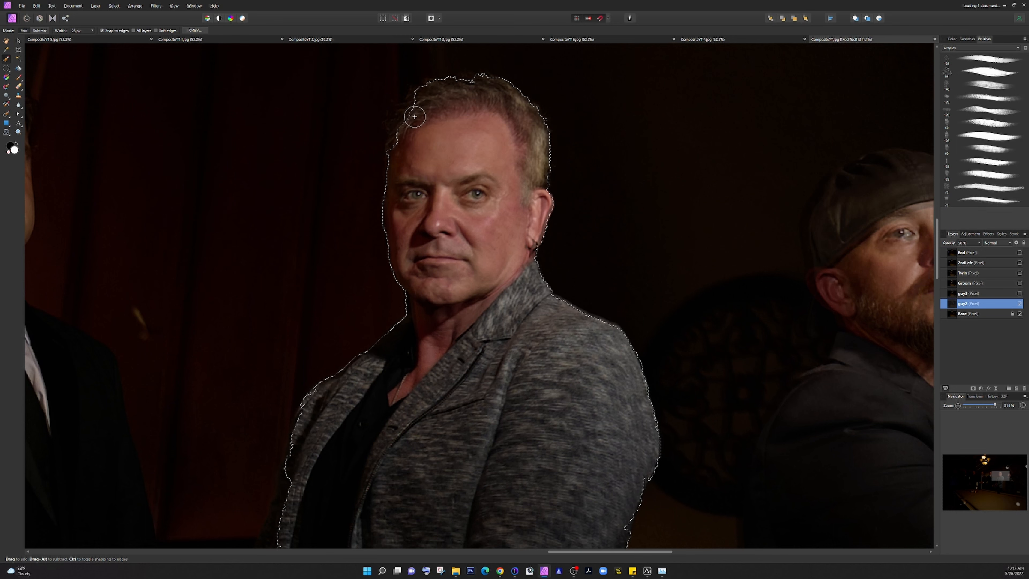
scroll(476, 147, "down", 5, "ctrl")
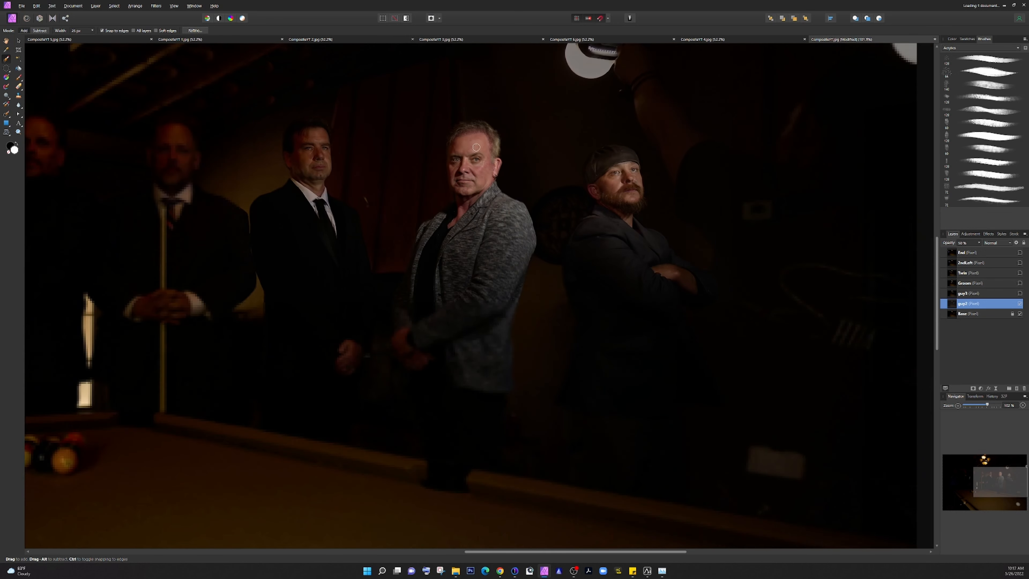
scroll(476, 147, "down", 4, "ctrl")
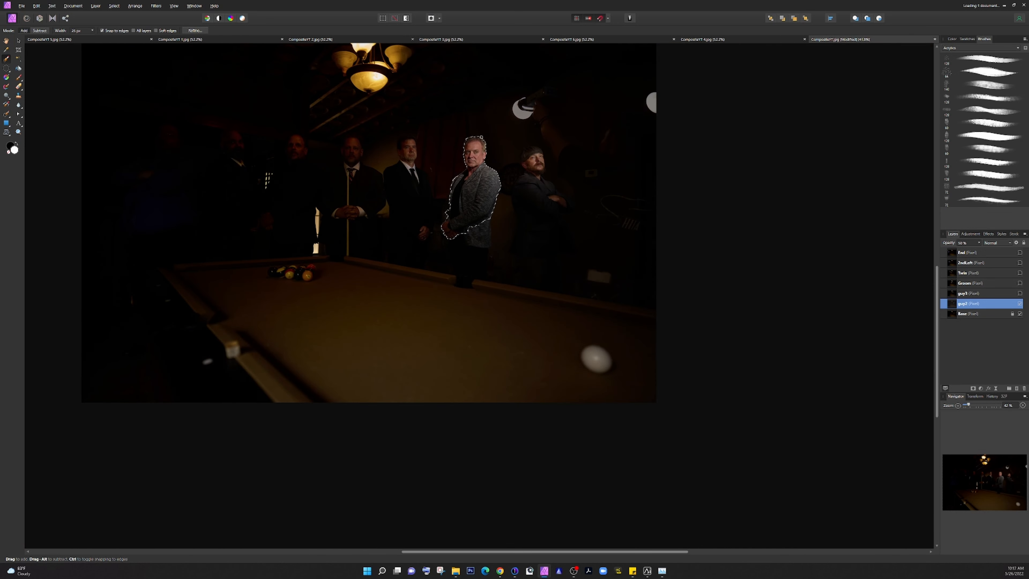
scroll(487, 125, "up", 3, "ctrl")
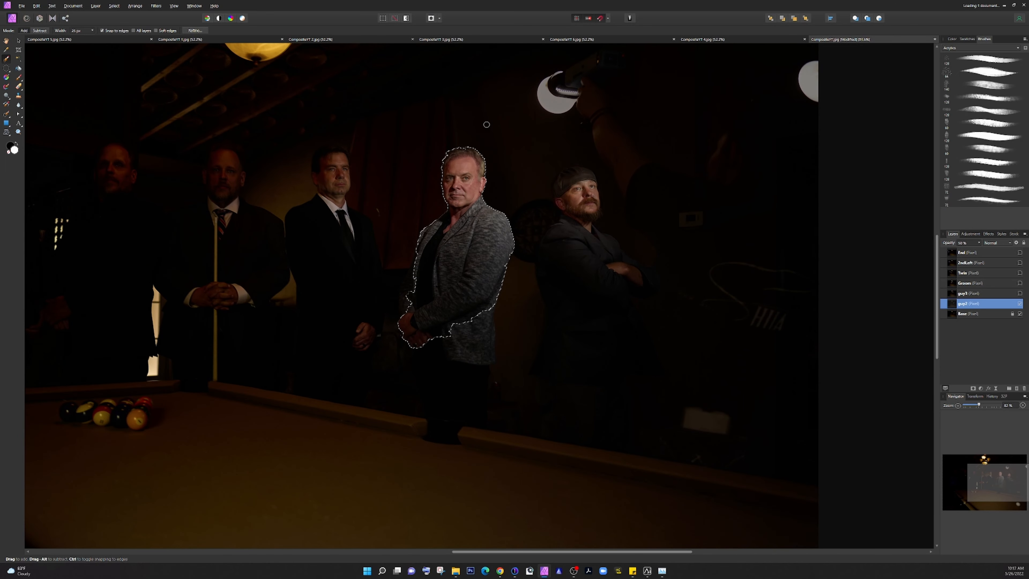
Invert the pixel selection and delete everything around the man in the grey jacket on the guy2 layer.
key("ctrl+i")
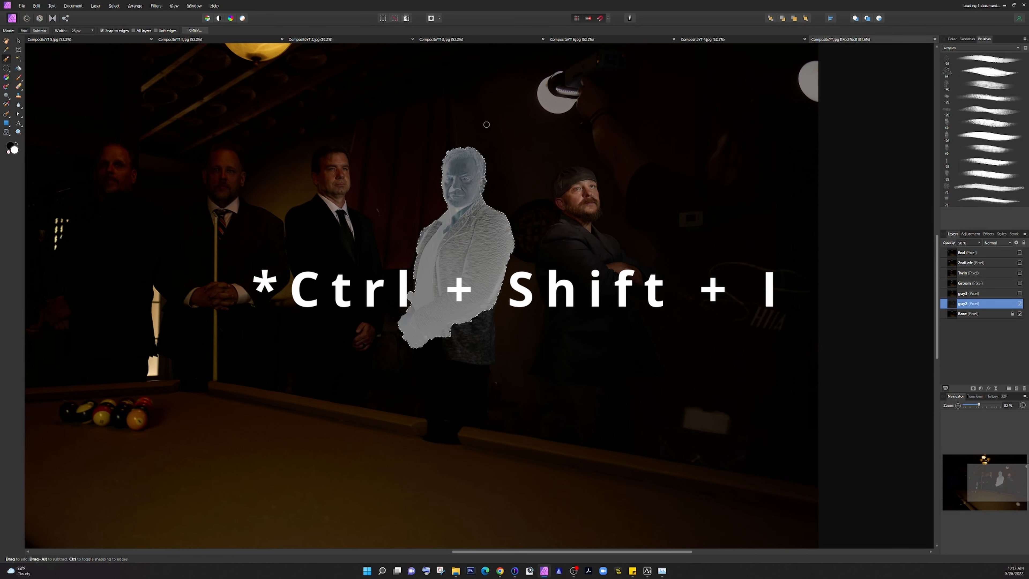
key("ctrl+z")
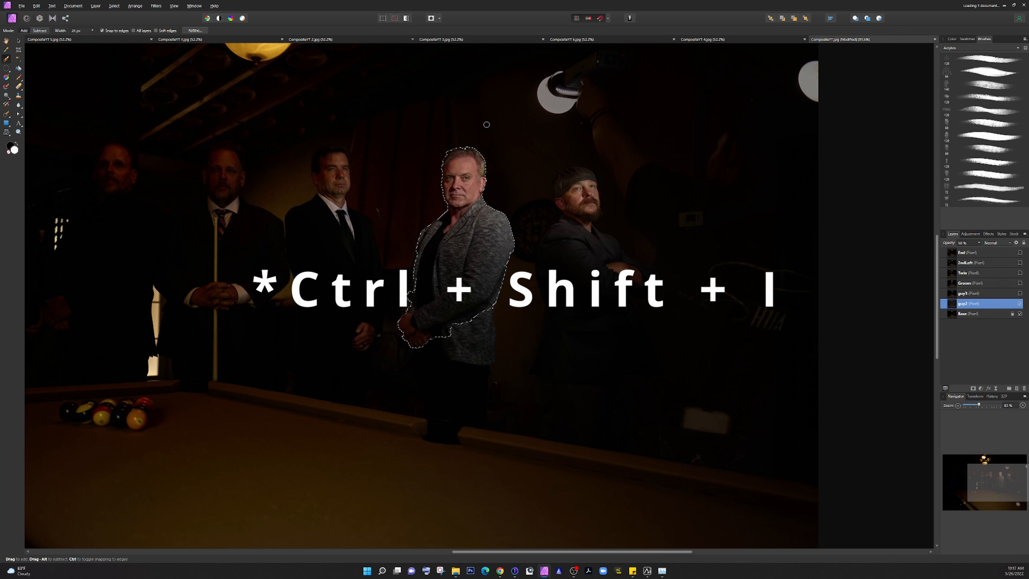
key("ctrl+shift+i")
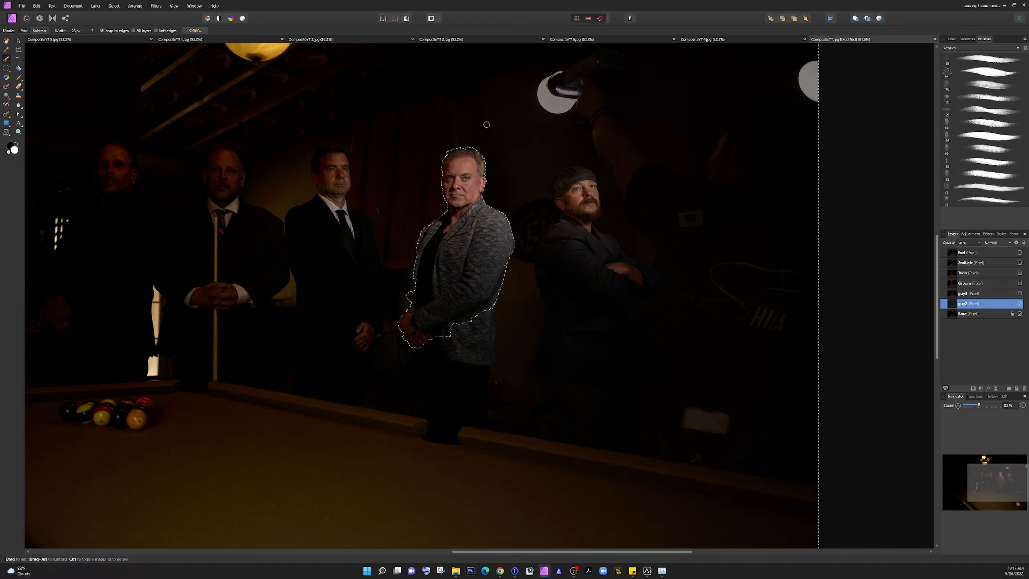
key("Delete")
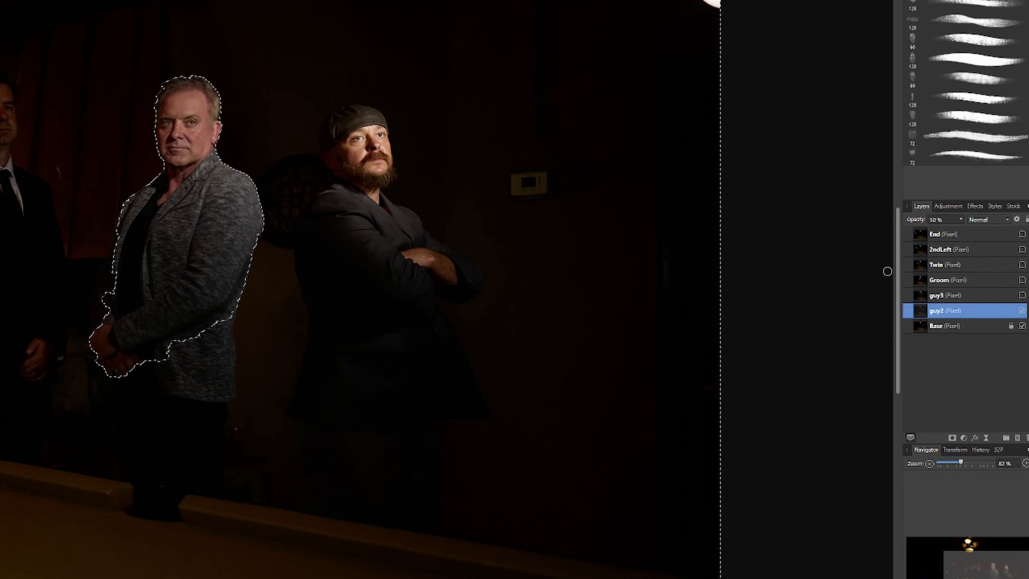
Set the guy2 layer's opacity to 100 % and clear the selection.
left_click(961, 219)
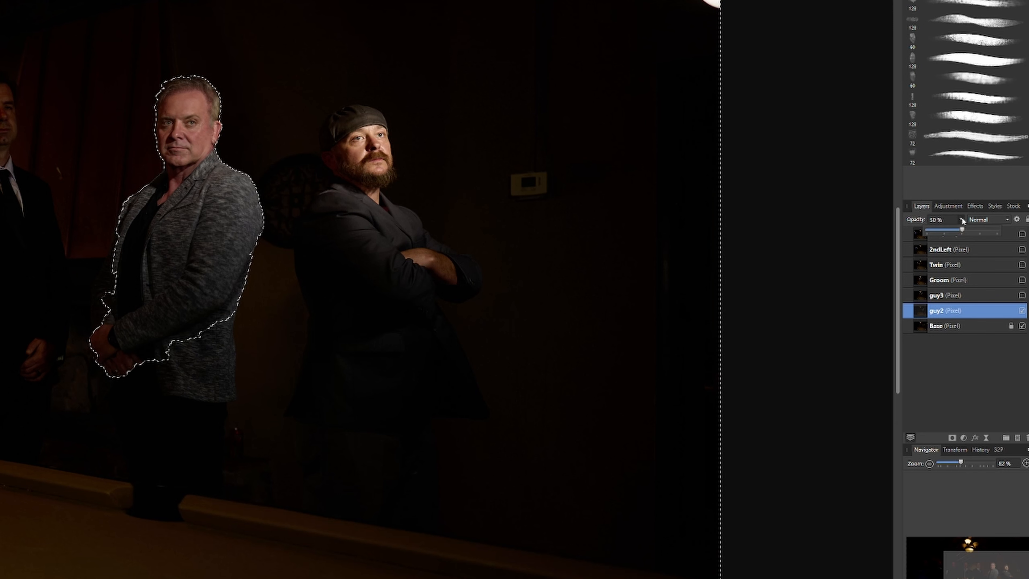
left_click_drag(962, 229, 997, 230)
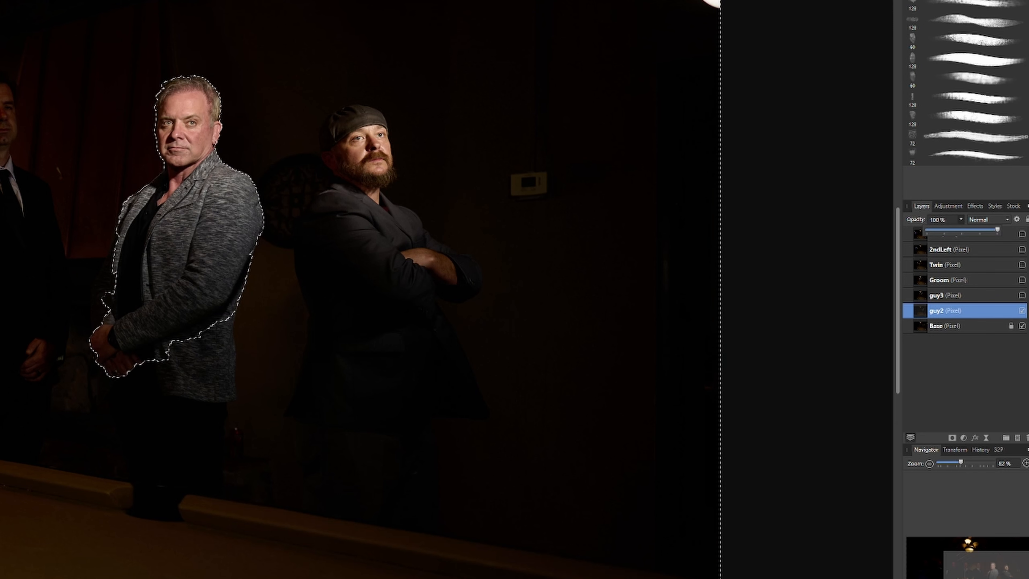
left_click(756, 328)
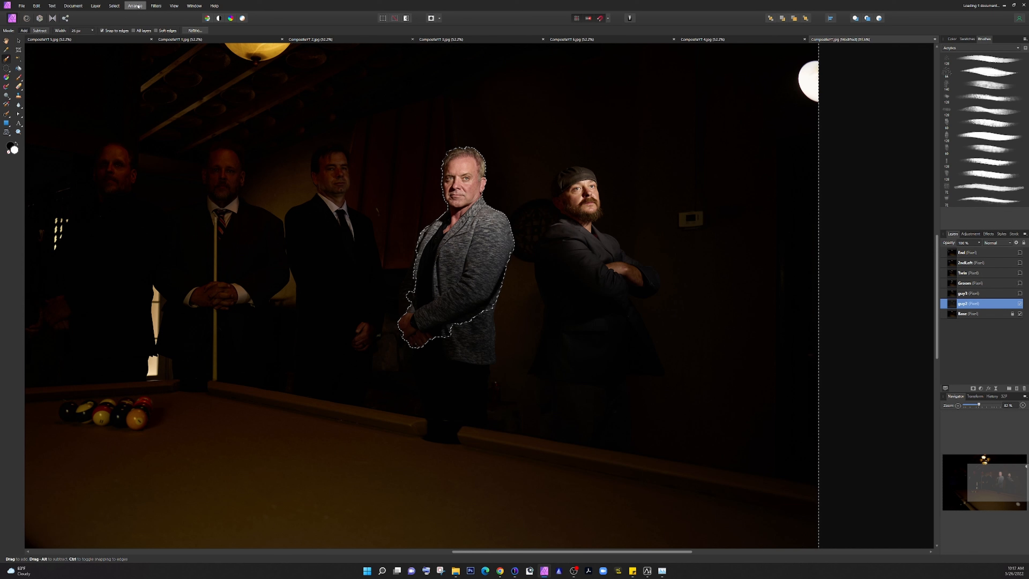
left_click(114, 6)
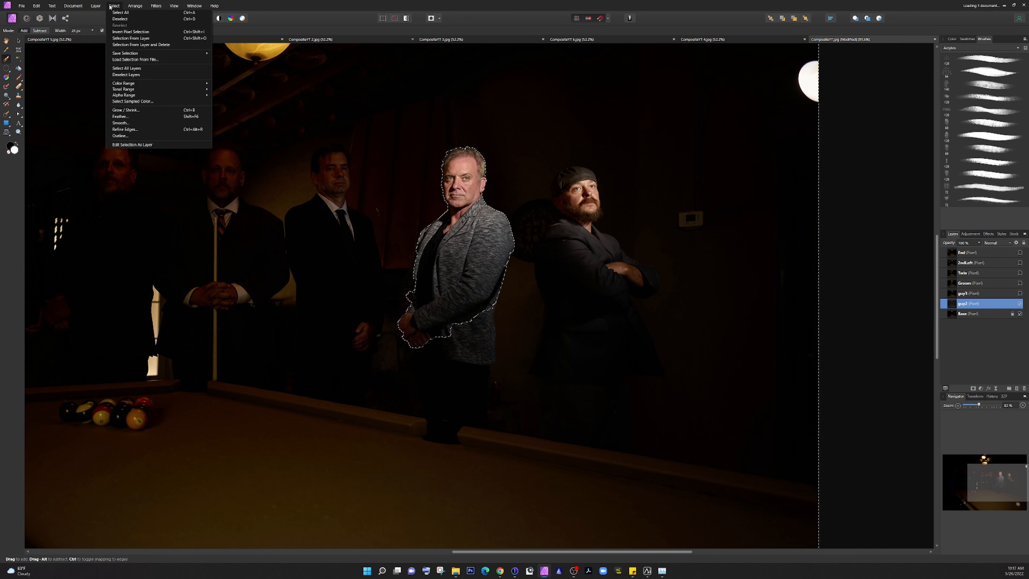
left_click(129, 19)
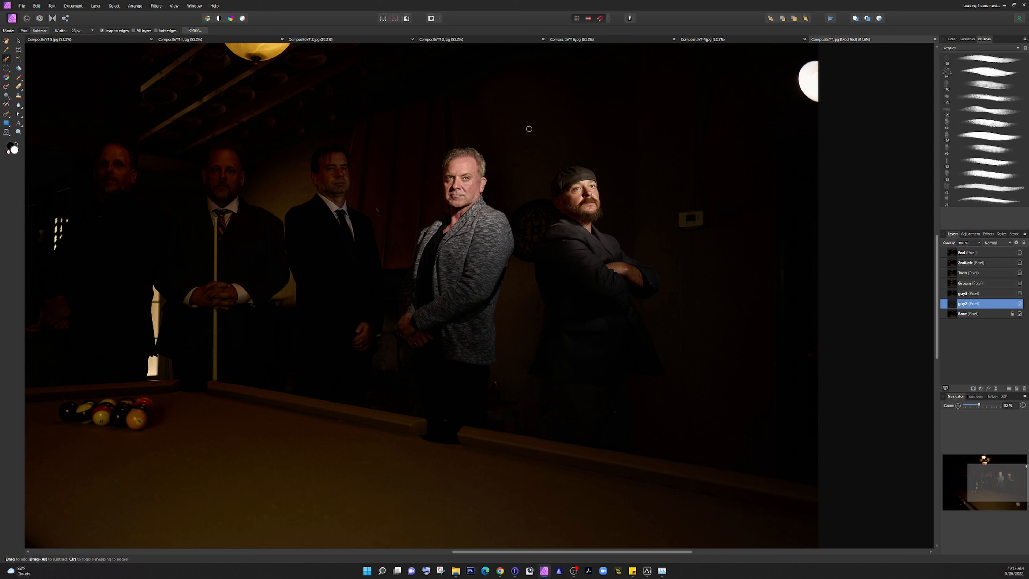
scroll(527, 221, "up", 4)
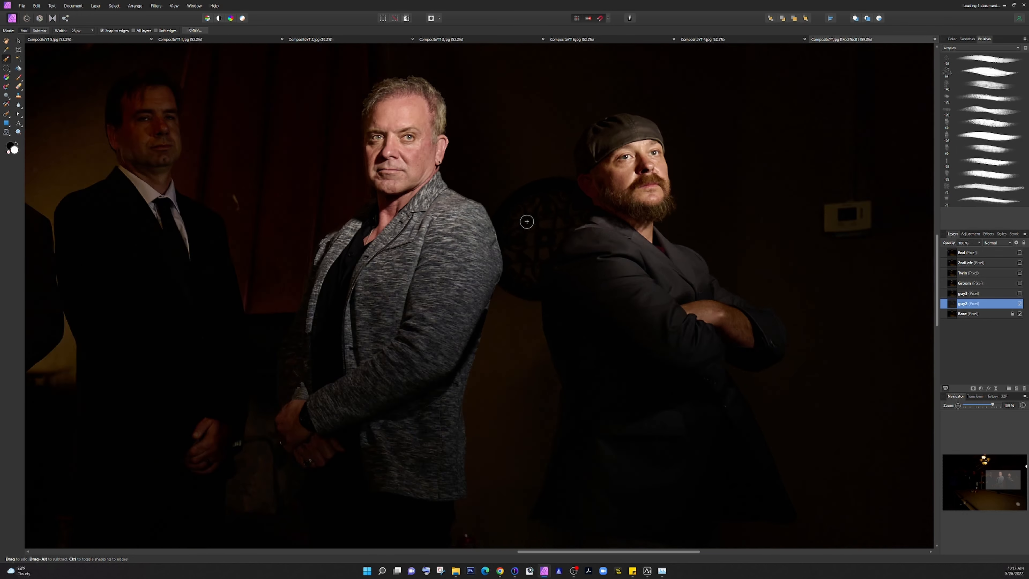
scroll(527, 222, "down", 5)
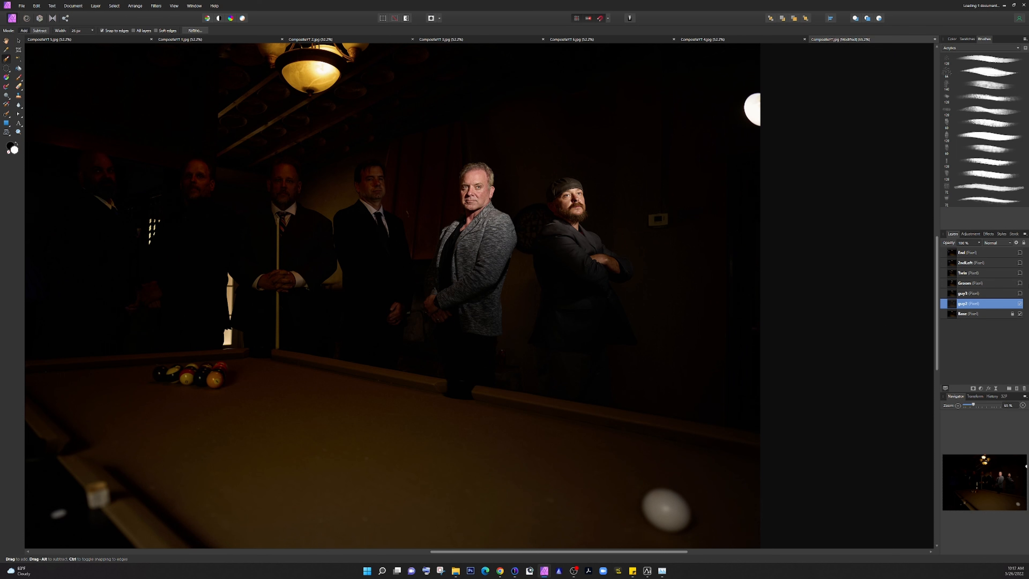
Show the guy3 layer, make it the active layer and set its opacity to 50 %.
left_click(1020, 294)
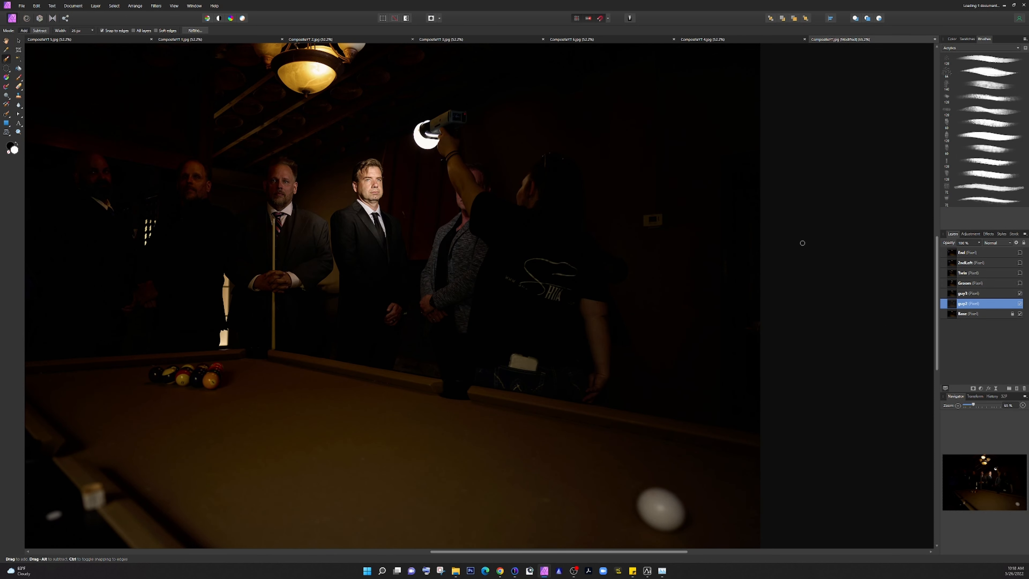
left_click(971, 294)
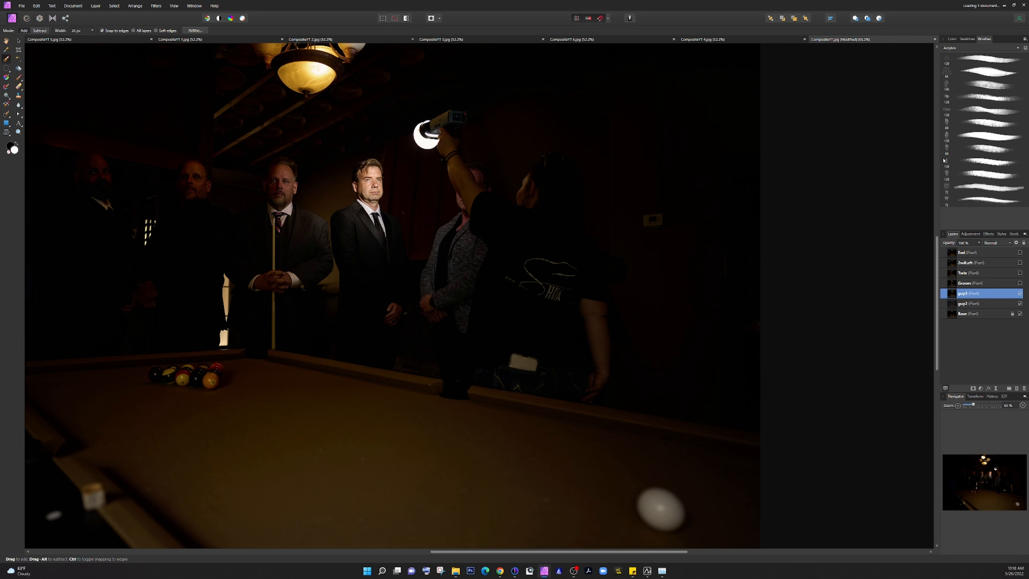
left_click(979, 243)
left_click(958, 252)
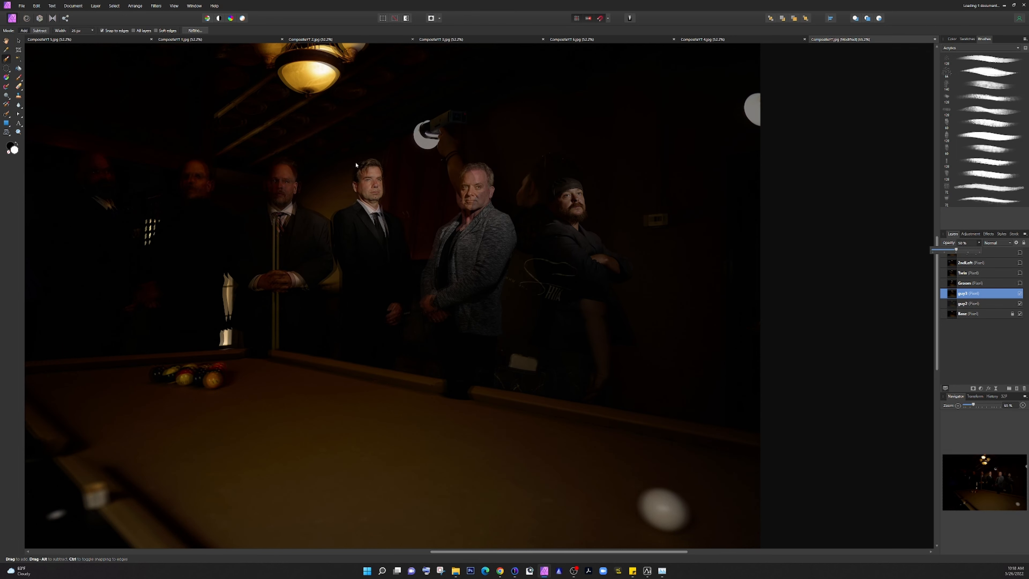
Move the half-transparent guy3 layer slightly to line up the man in the black suit and tie with the layers below.
scroll(355, 164, "up", 5)
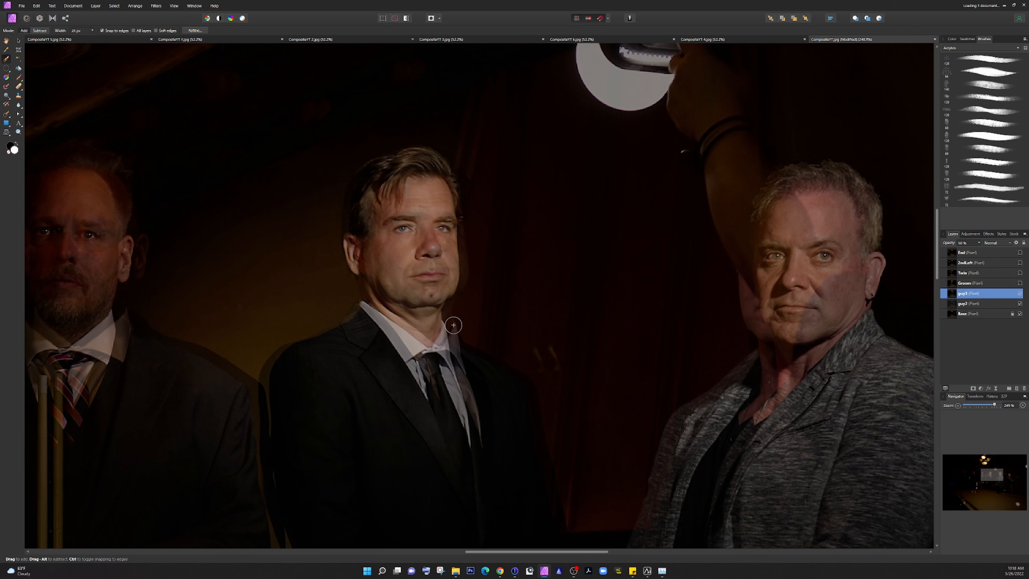
left_click(18, 40)
mouse_move(409, 314)
left_mouse_down()
mouse_move(385, 321)
mouse_move(418, 315)
mouse_move(417, 294)
mouse_move(387, 310)
mouse_move(430, 308)
mouse_move(418, 309)
left_mouse_up()
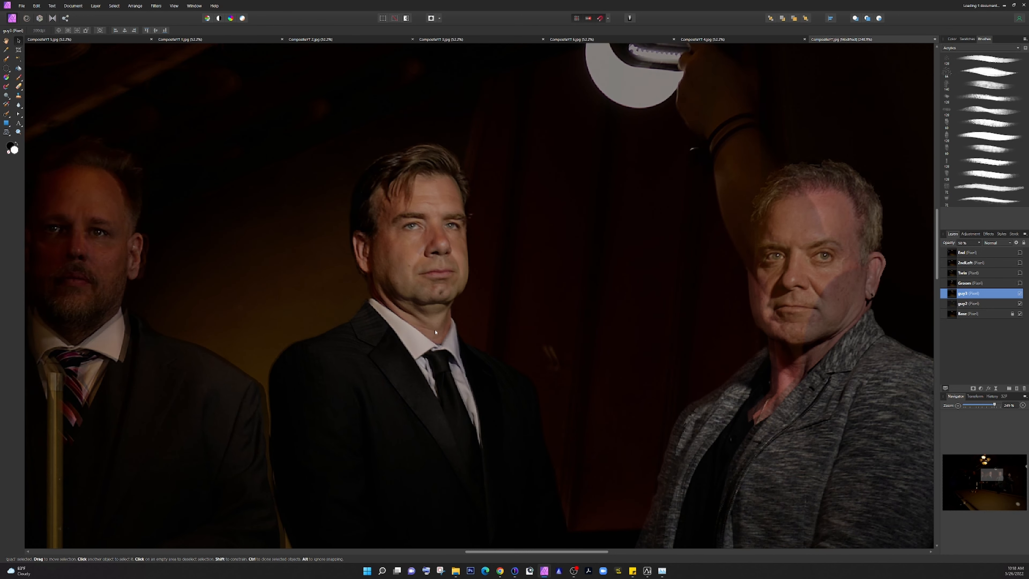
scroll(439, 331, "down", 5)
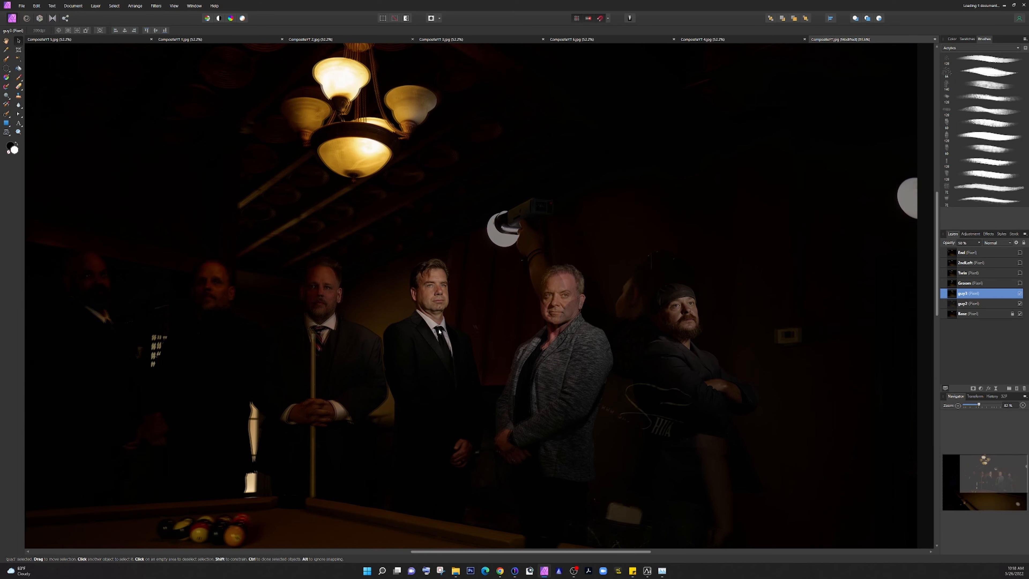
Select the man in the black suit on the guy3 layer with the Selection Brush, covering his head, collar, tie and upper jacket.
scroll(435, 328, "up", 5)
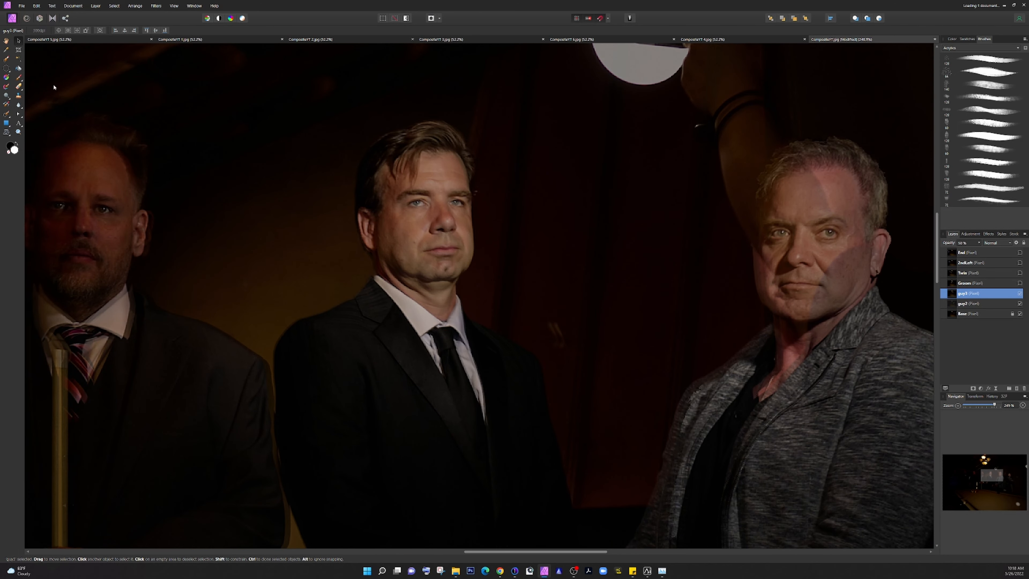
left_click(7, 58)
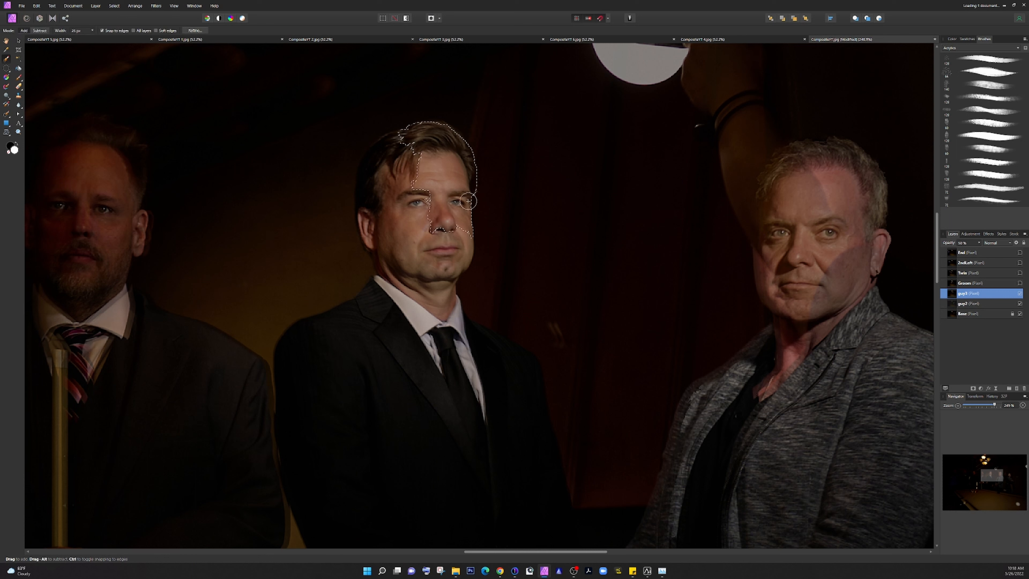
mouse_move(463, 263)
left_mouse_down()
mouse_move(450, 314)
mouse_move(491, 459)
mouse_move(458, 382)
mouse_move(397, 340)
mouse_move(361, 362)
mouse_move(285, 379)
mouse_move(322, 420)
mouse_move(389, 430)
mouse_move(487, 388)
left_mouse_up()
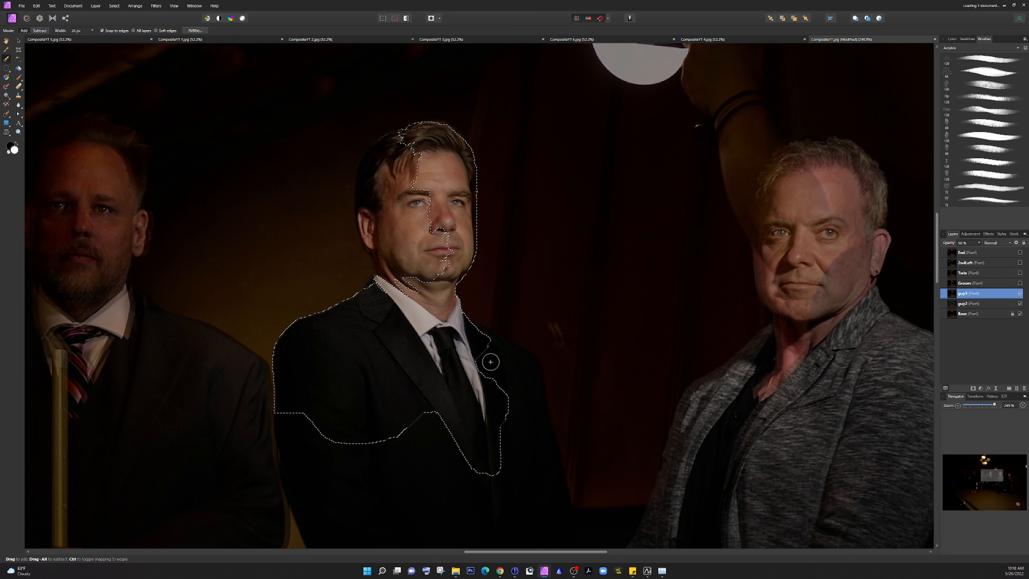
left_click_drag(479, 330, 458, 303)
mouse_move(382, 266)
left_mouse_down()
mouse_move(392, 238)
mouse_move(370, 230)
mouse_move(357, 199)
mouse_move(393, 159)
mouse_move(393, 143)
mouse_move(355, 181)
mouse_move(371, 156)
mouse_move(424, 129)
mouse_move(426, 151)
mouse_move(406, 155)
mouse_move(415, 212)
mouse_move(390, 255)
mouse_move(469, 284)
left_mouse_up()
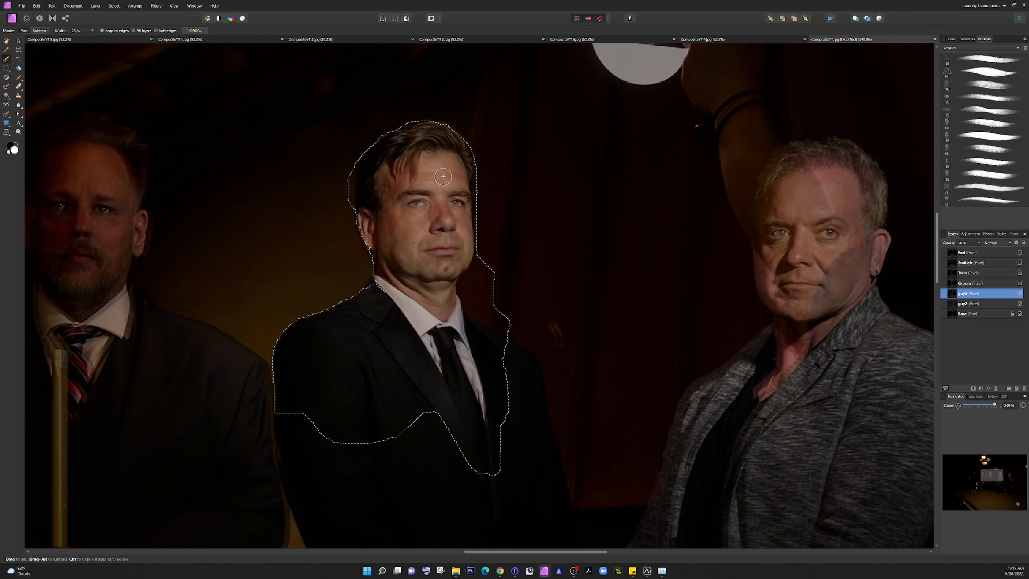
mouse_move(304, 412)
left_mouse_down()
mouse_move(323, 448)
mouse_move(435, 456)
left_mouse_up()
Invert the selection, delete everything around the black-suited man on the guy3 layer and set the layer's opacity to 100 %.
scroll(459, 420, "down", 6)
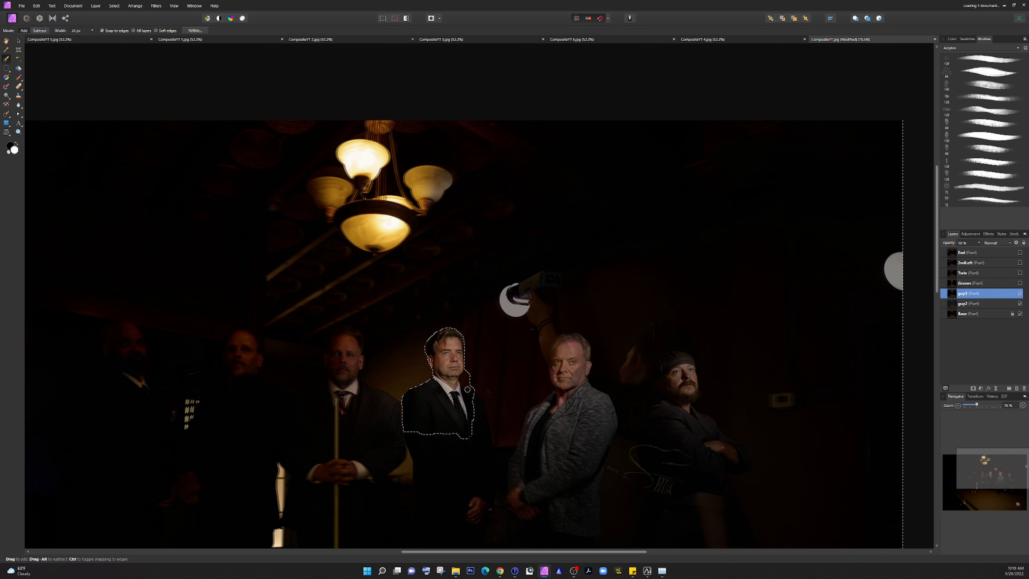
key("Delete")
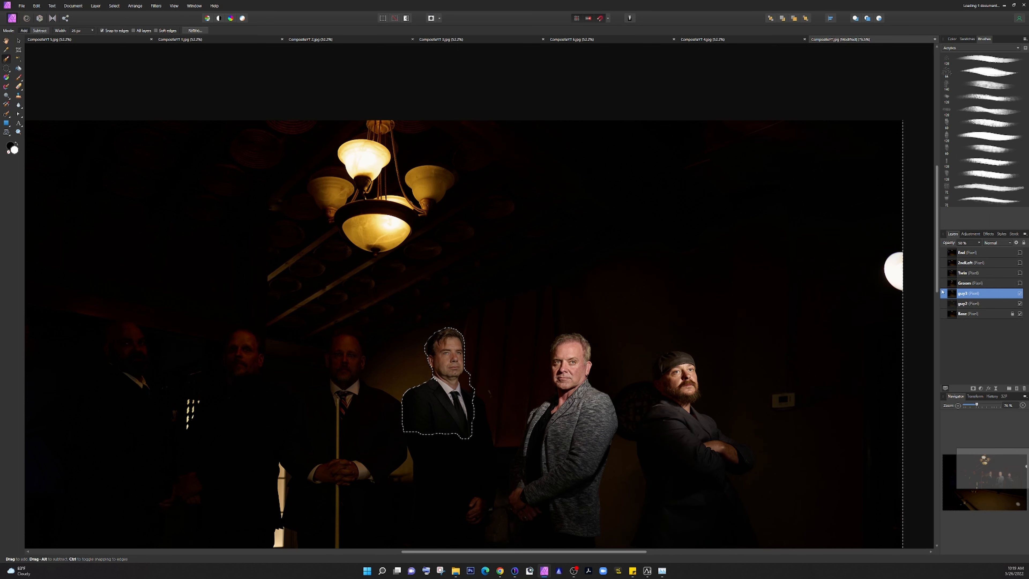
left_click(979, 243)
left_click_drag(981, 250, 1005, 251)
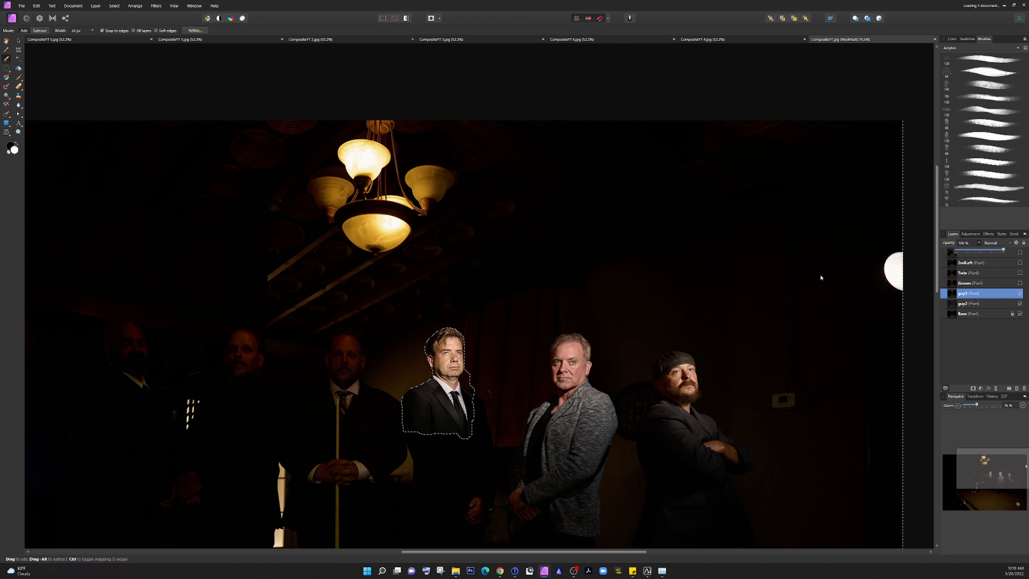
Clear the selection and check how the man in the black suit blends into the composite.
scroll(624, 283, "down", 5)
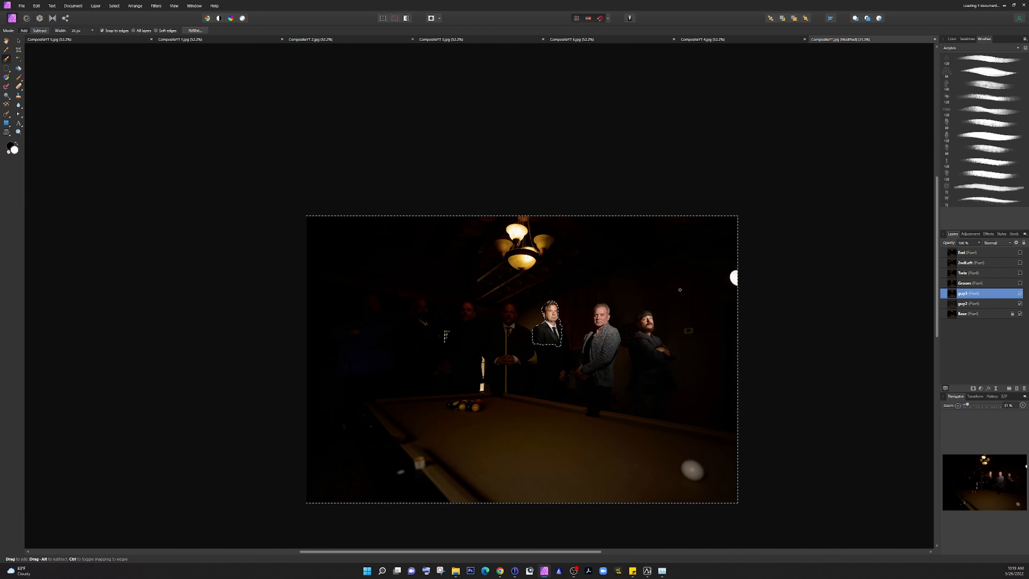
key("ctrl+d")
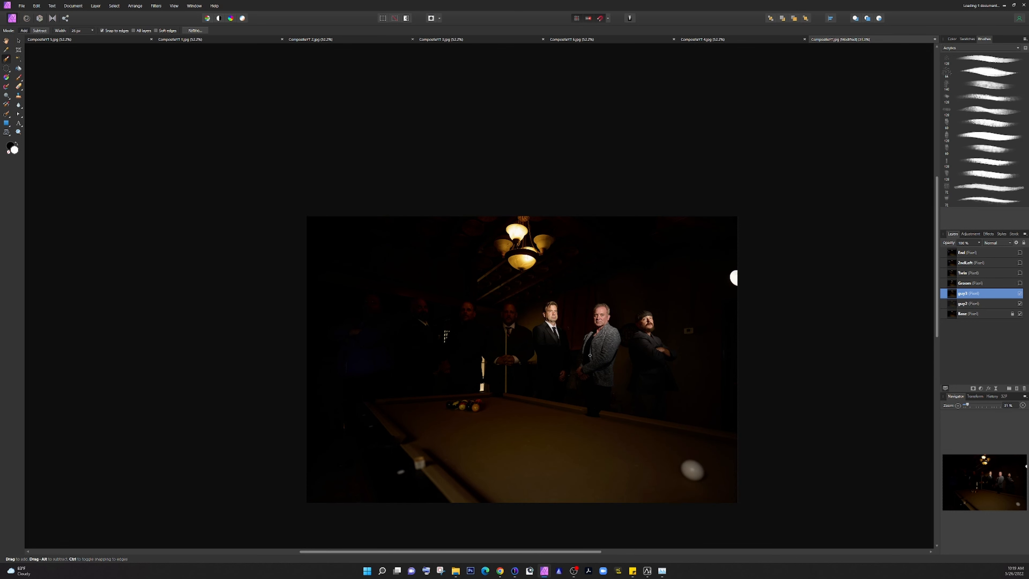
scroll(590, 355, "up", 6)
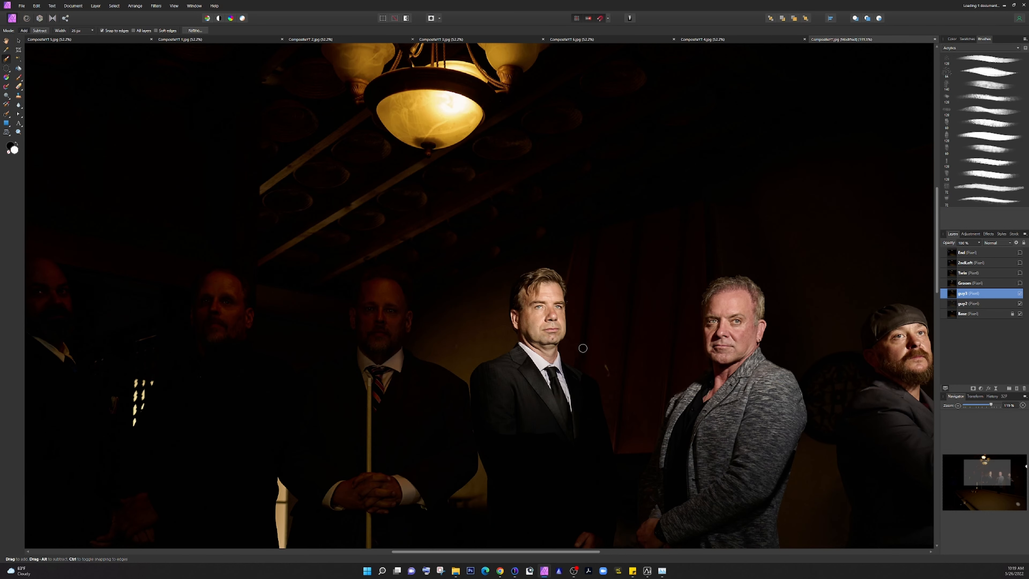
scroll(583, 348, "down", 3)
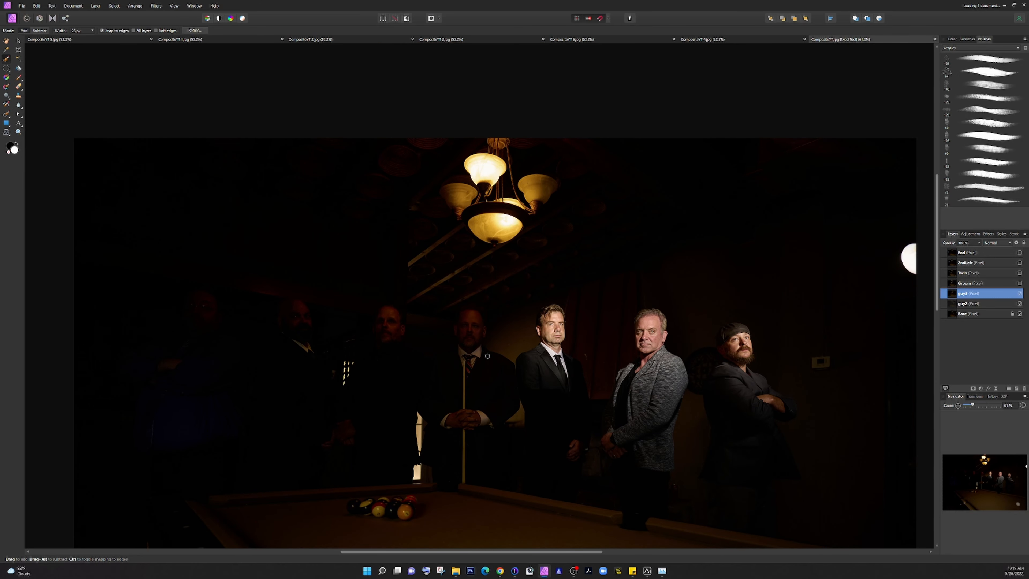
scroll(484, 356, "down", 2)
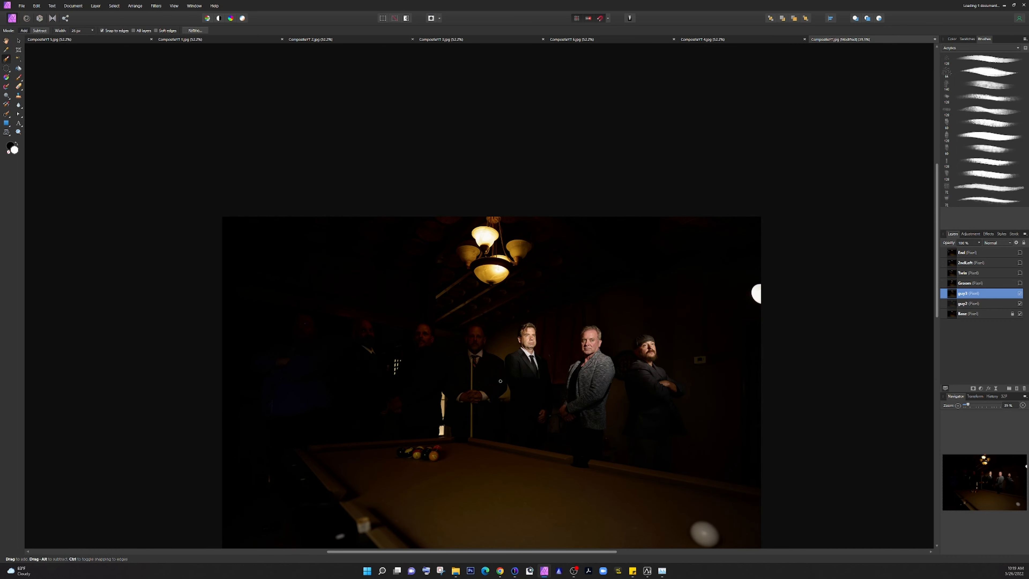
scroll(482, 424, "up", 3)
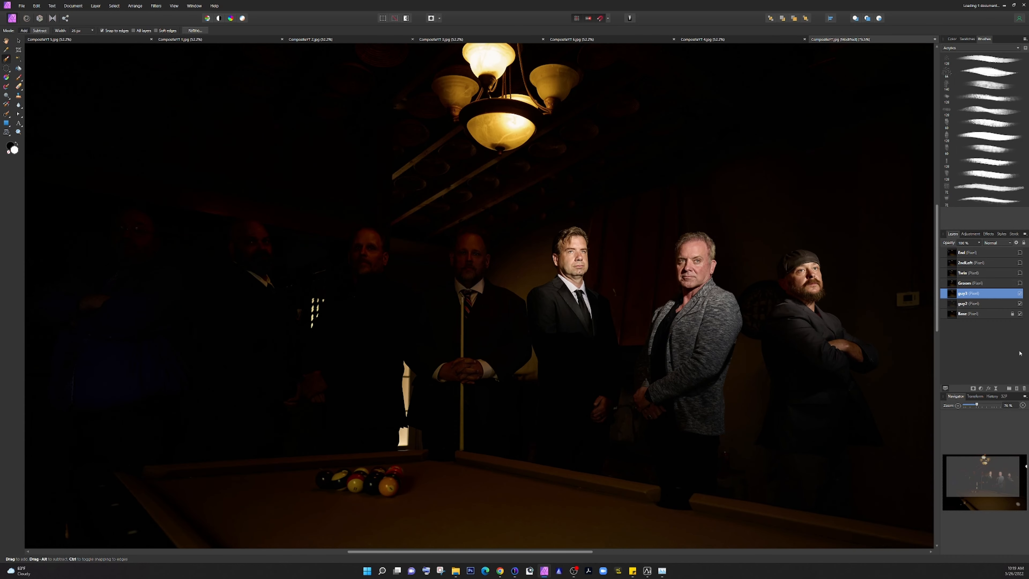
Show the Groom layer, make it the active layer and set its opacity to 50 %.
left_click(1020, 284)
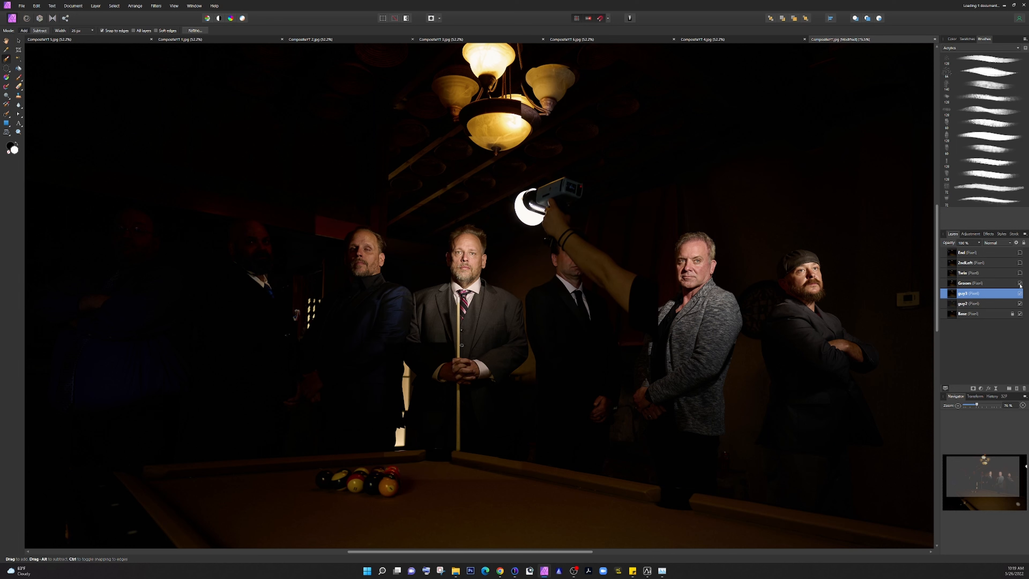
left_click(972, 283)
left_click(979, 243)
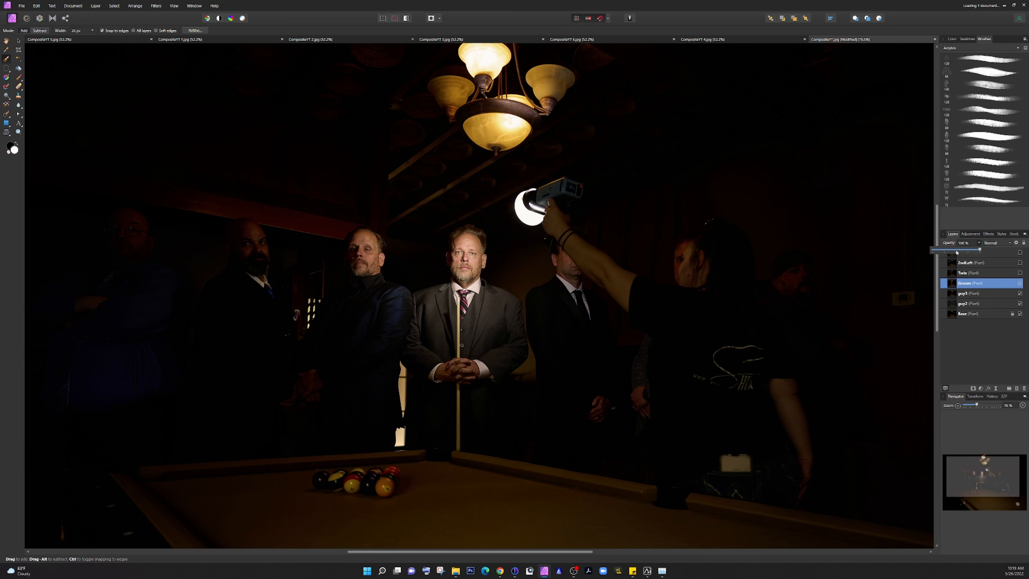
left_click(957, 251)
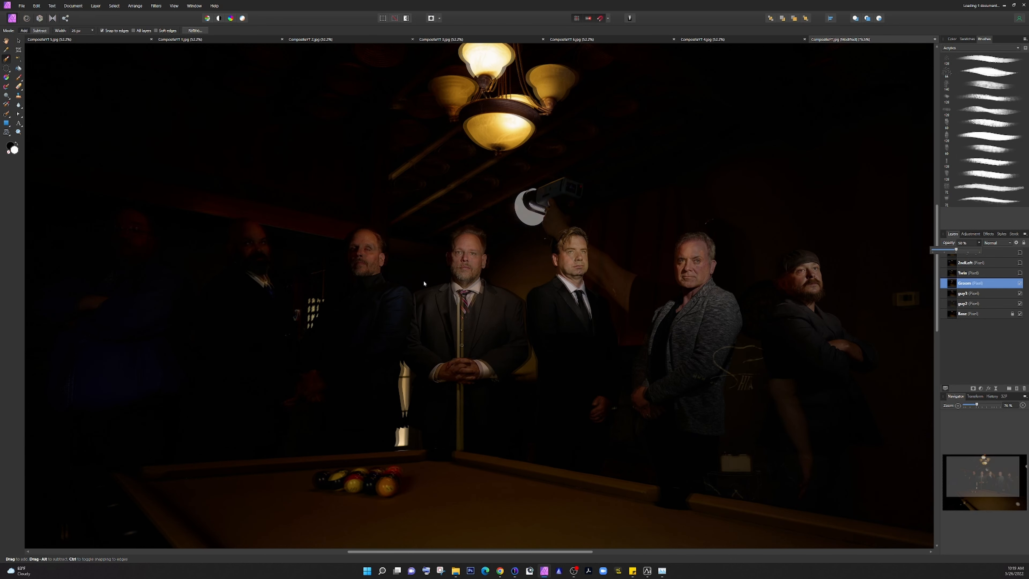
Move the Groom layer so the man holding the cue lines up with himself in the layers beneath.
scroll(474, 290, "up", 6)
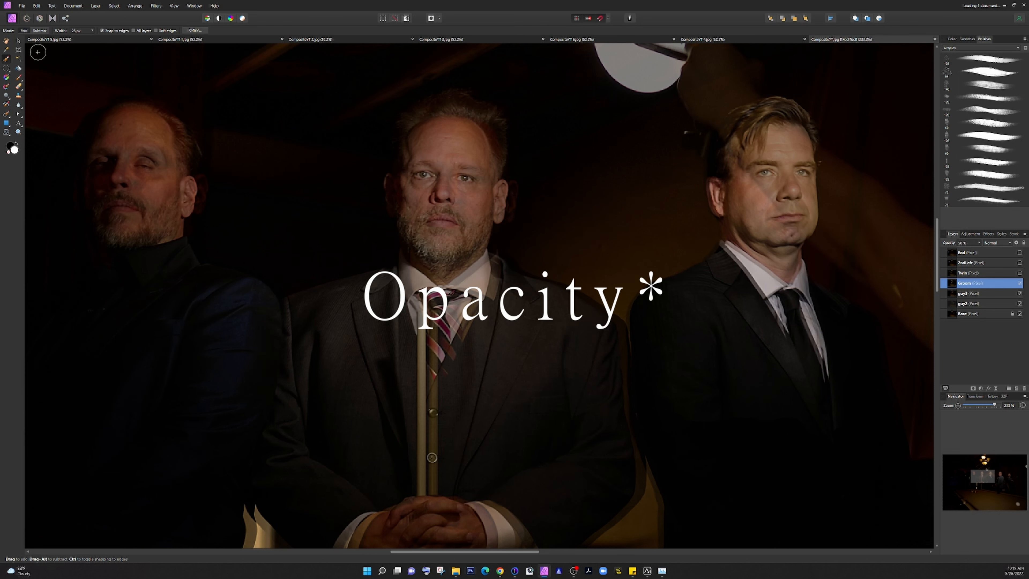
left_click(18, 41)
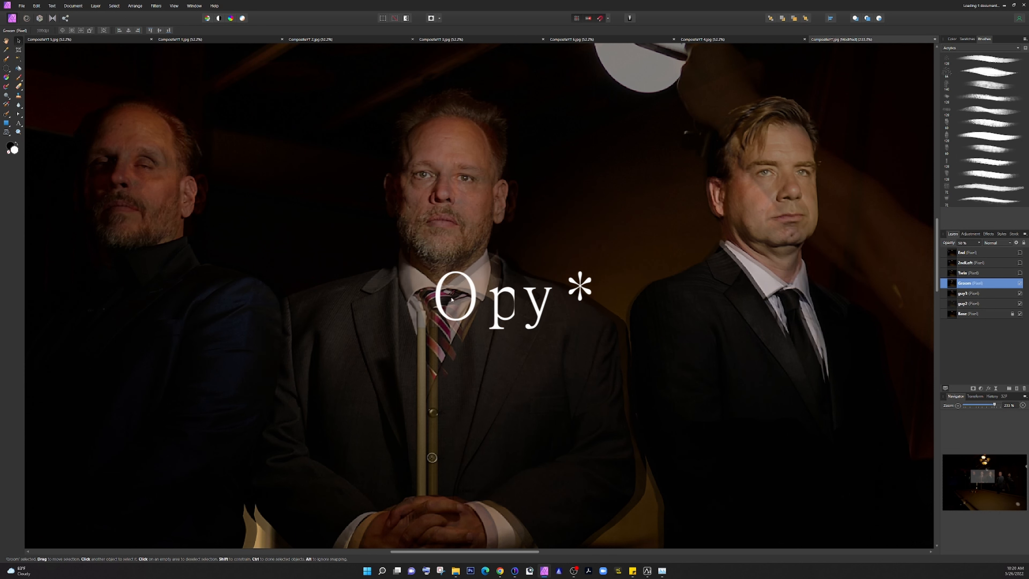
left_click_drag(441, 296, 444, 303)
left_click_drag(443, 299, 448, 297)
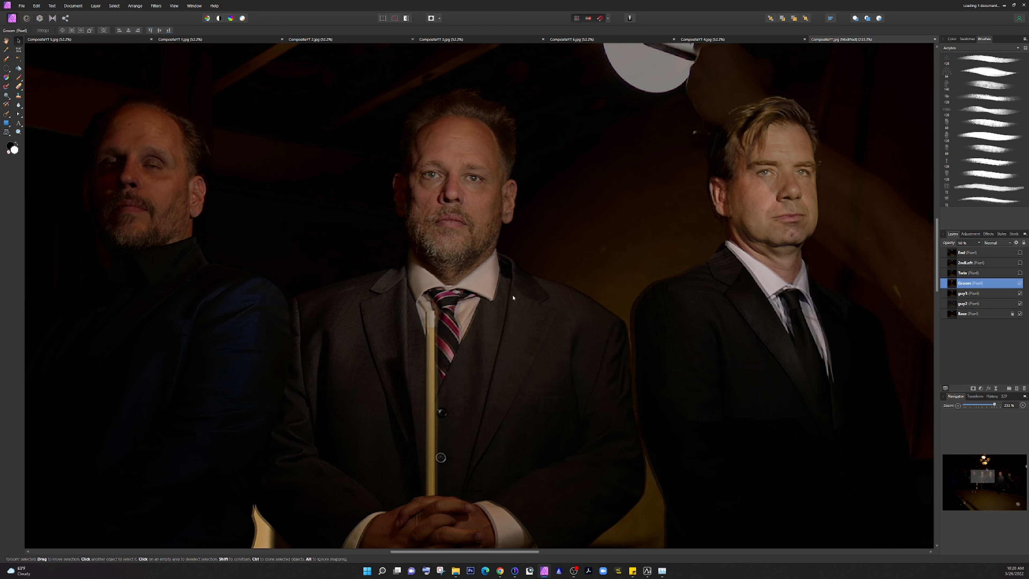
scroll(513, 297, "down", 5)
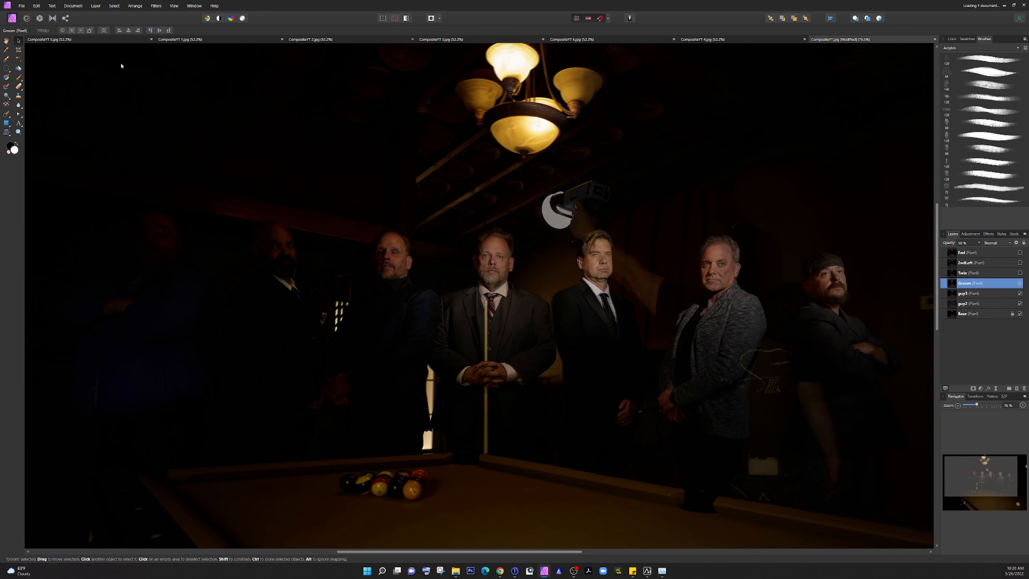
Isolate the man holding the cue on the Groom layer with the Selection Brush and set the layer's opacity to 100 %.
left_click(7, 59)
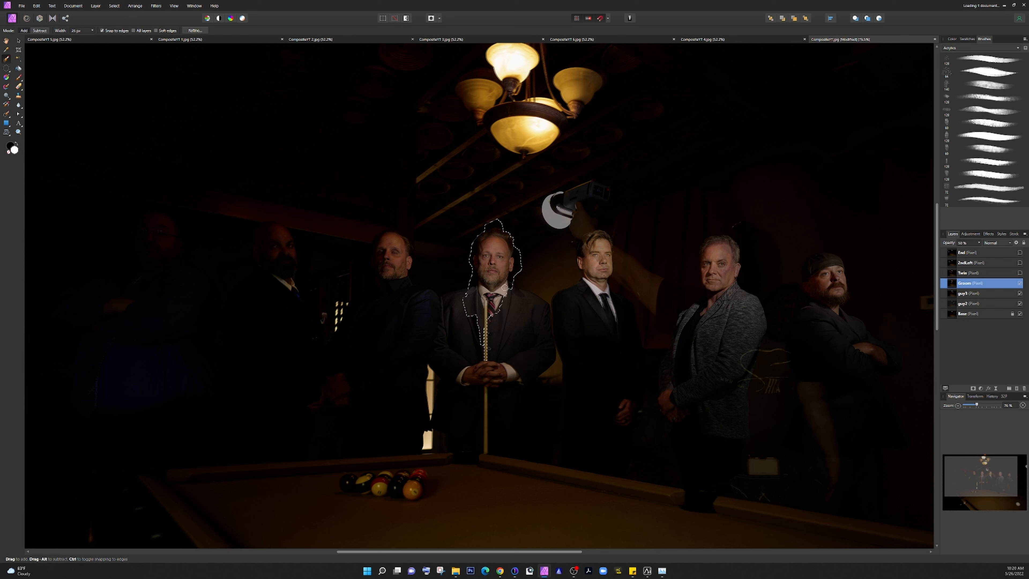
mouse_move(495, 365)
left_mouse_down()
mouse_move(488, 371)
mouse_move(502, 375)
left_mouse_up()
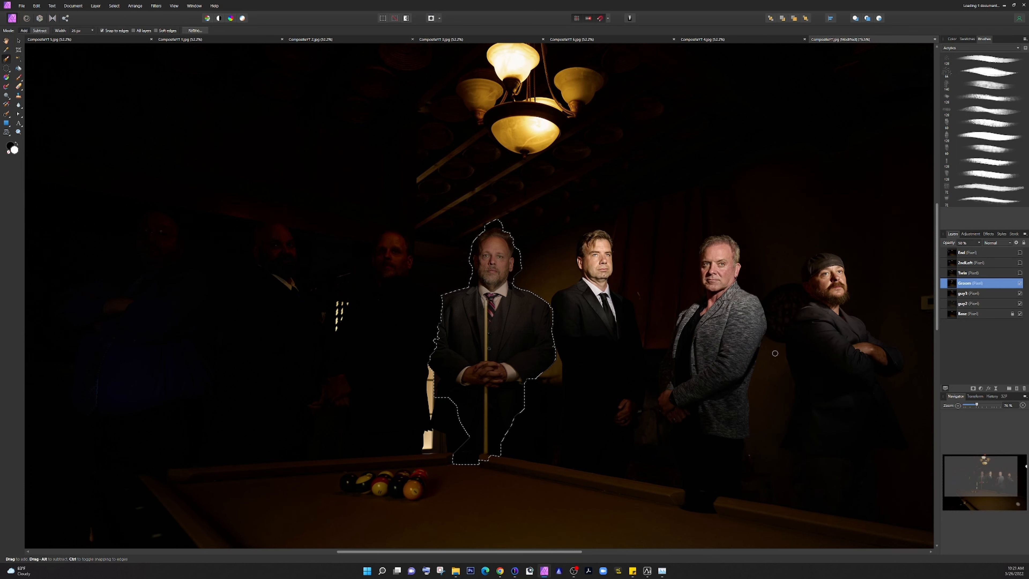
left_click(979, 243)
left_click_drag(979, 250, 1003, 250)
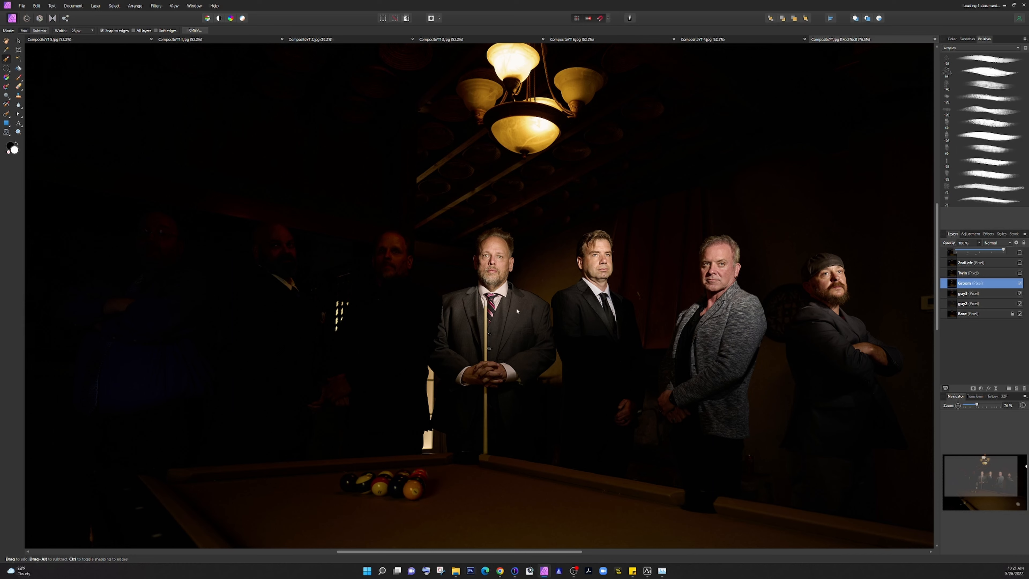
scroll(525, 301, "up", 6)
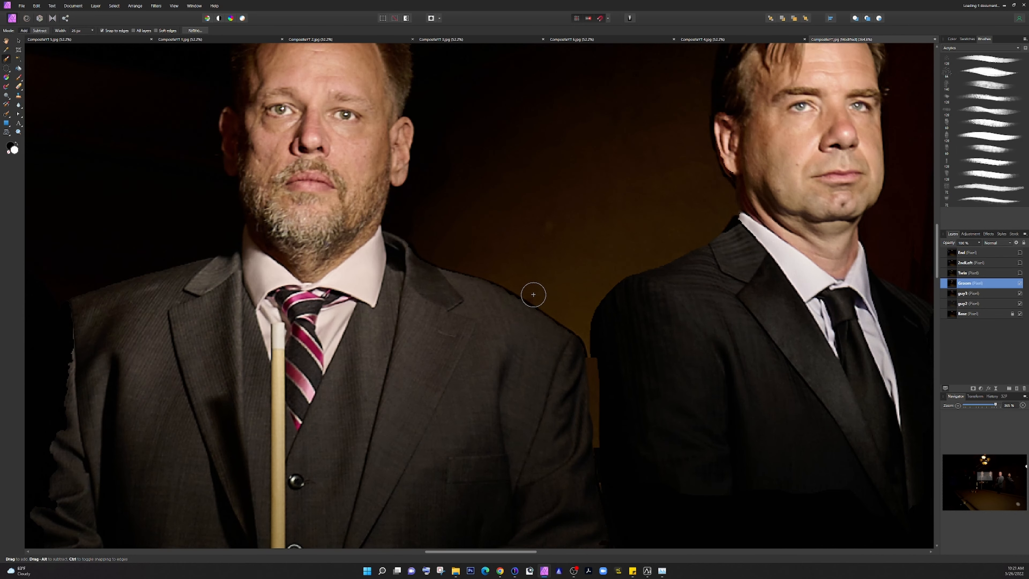
scroll(533, 294, "down", 6)
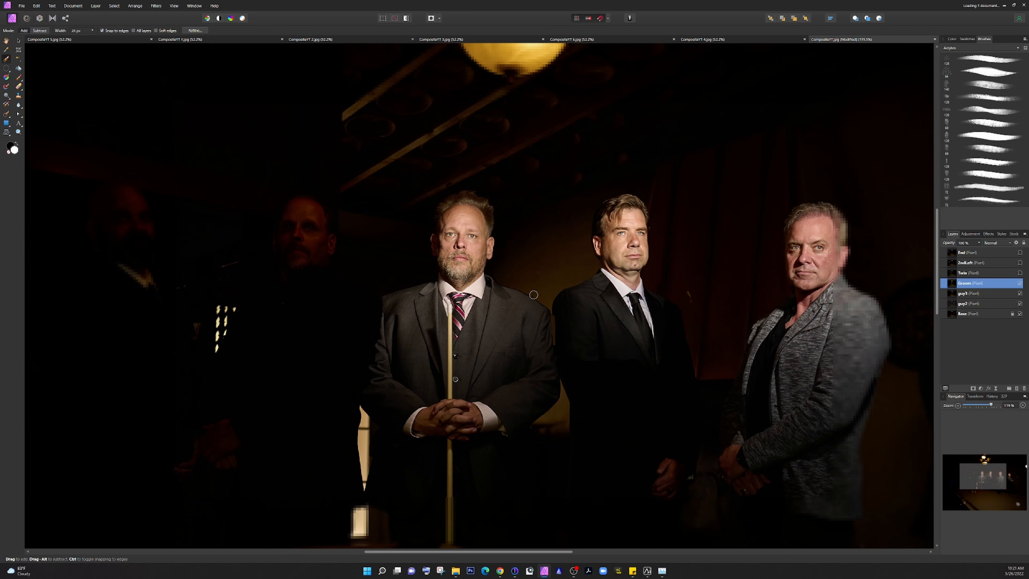
scroll(533, 294, "down", 3)
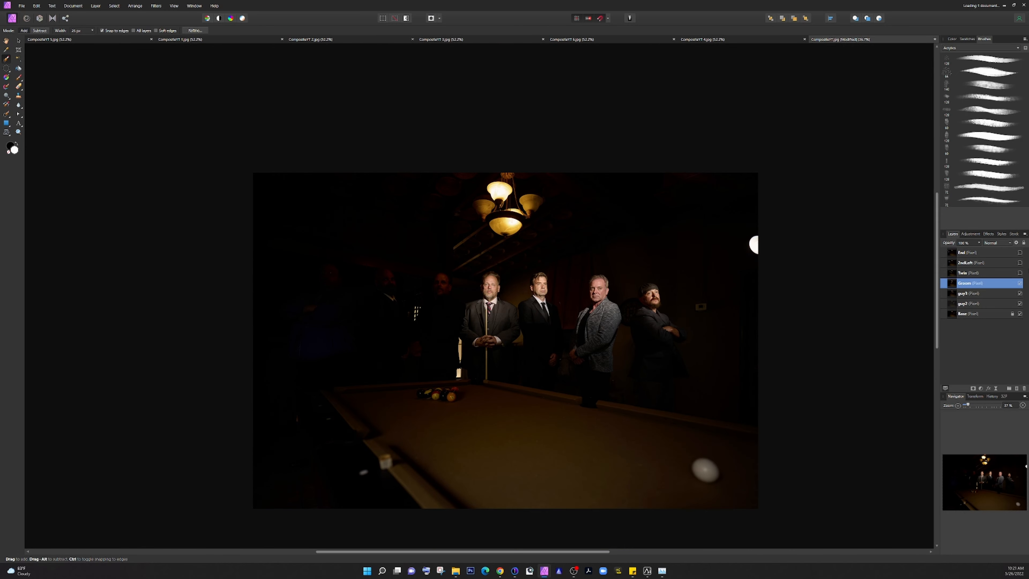
Show the Twin layer and isolate the man in the blue jacket with the Selection Brush, including his head, shoulders, arms and hands.
left_click(1020, 273)
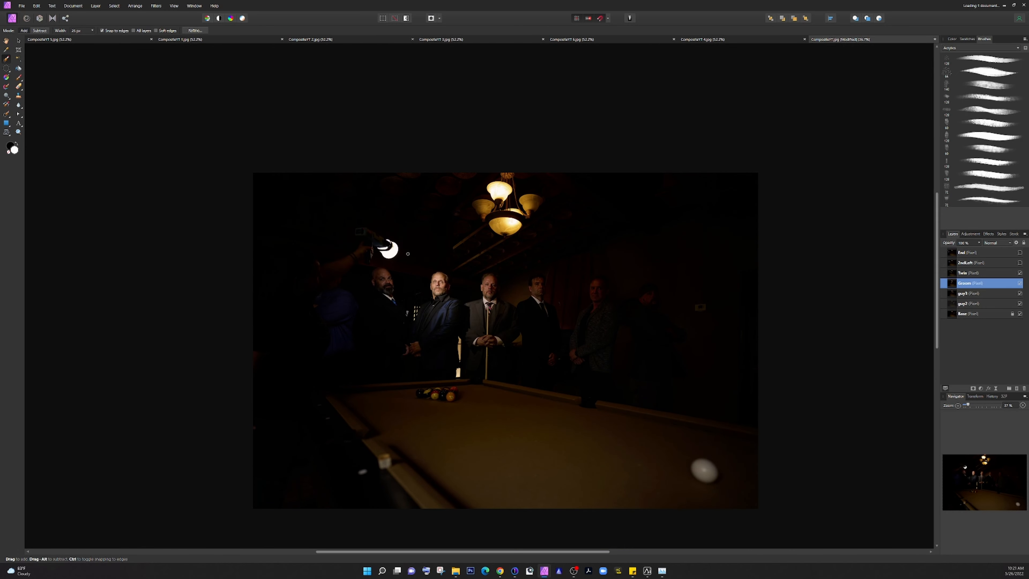
scroll(463, 299, "up", 5)
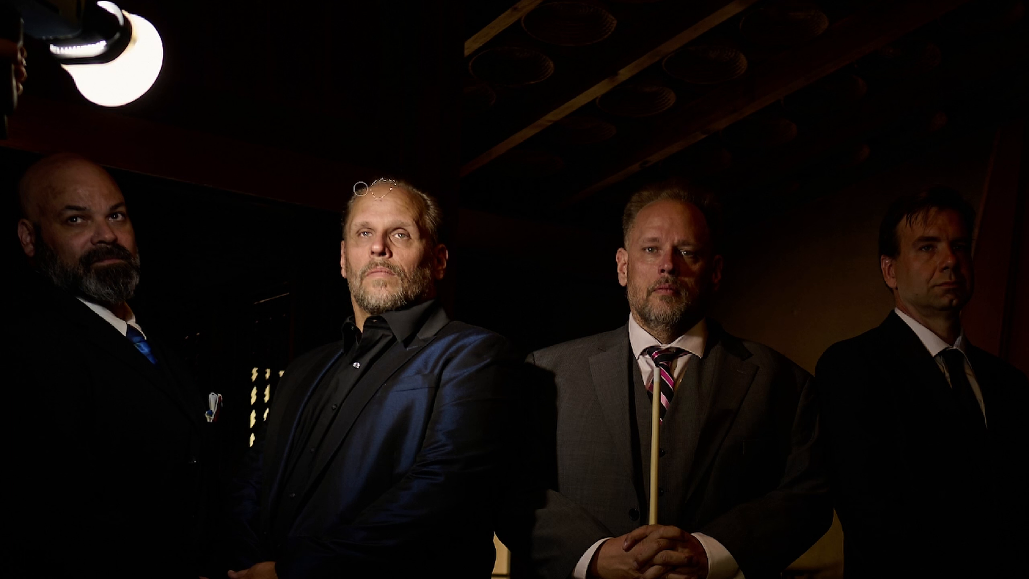
mouse_move(345, 282)
left_mouse_down()
mouse_move(346, 304)
mouse_move(408, 203)
mouse_move(400, 191)
mouse_move(423, 186)
mouse_move(455, 271)
mouse_move(449, 288)
mouse_move(440, 296)
mouse_move(396, 285)
mouse_move(361, 252)
mouse_move(371, 262)
mouse_move(343, 354)
mouse_move(304, 386)
mouse_move(240, 491)
mouse_move(246, 513)
mouse_move(272, 515)
mouse_move(324, 456)
mouse_move(291, 419)
mouse_move(273, 491)
mouse_move(405, 337)
mouse_move(439, 354)
mouse_move(477, 351)
mouse_move(418, 326)
mouse_move(415, 309)
mouse_move(425, 306)
mouse_move(426, 474)
mouse_move(350, 492)
mouse_move(420, 383)
mouse_move(349, 441)
mouse_move(345, 487)
mouse_move(283, 545)
mouse_move(270, 577)
mouse_move(250, 526)
mouse_move(247, 551)
mouse_move(371, 534)
left_mouse_up()
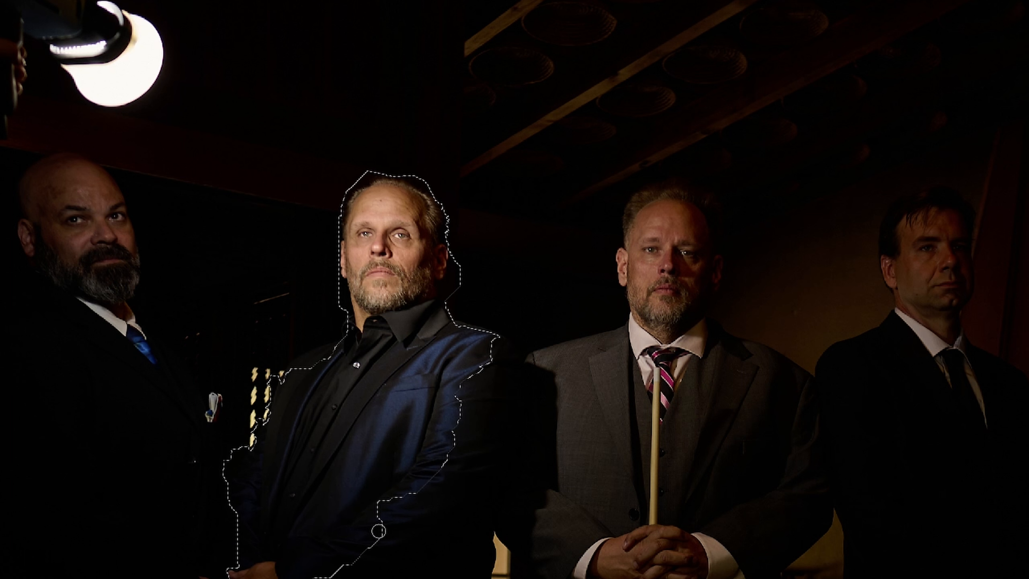
mouse_move(472, 370)
left_mouse_down()
mouse_move(500, 350)
mouse_move(411, 501)
mouse_move(434, 491)
mouse_move(464, 411)
left_mouse_up()
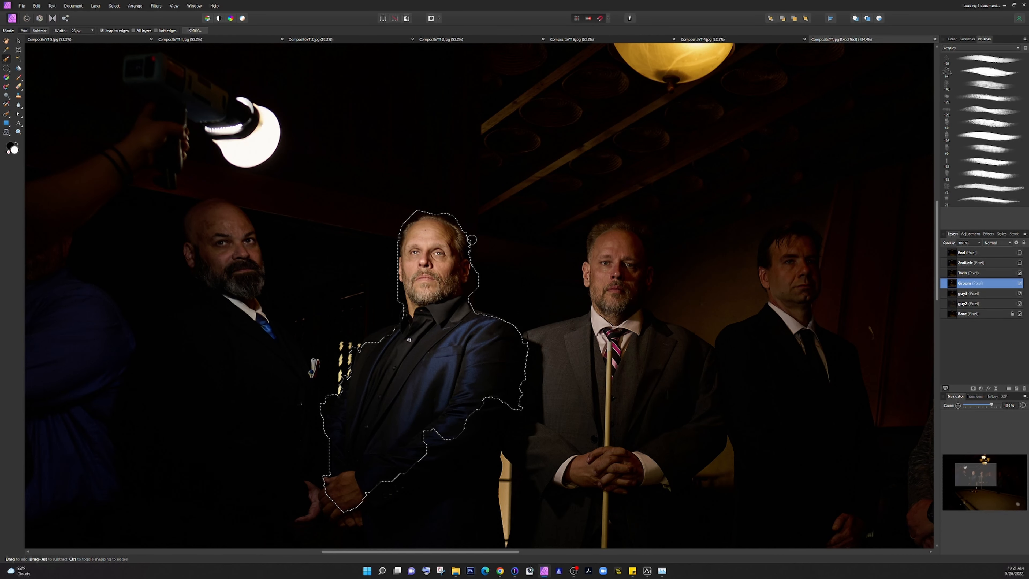
scroll(444, 233, "up", 5)
scroll(461, 245, "up", 2)
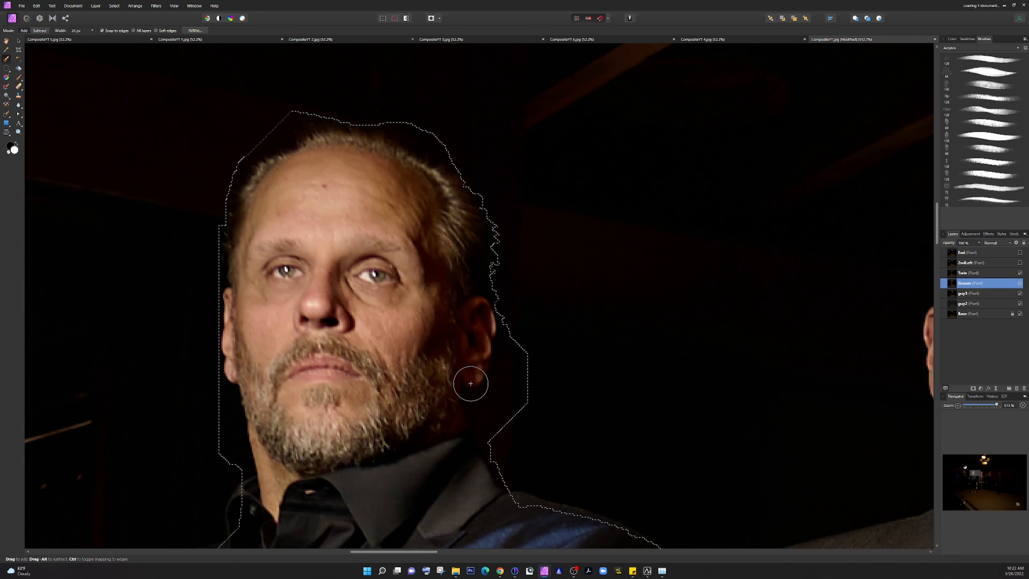
scroll(414, 352, "down", 5)
scroll(414, 352, "down", 3)
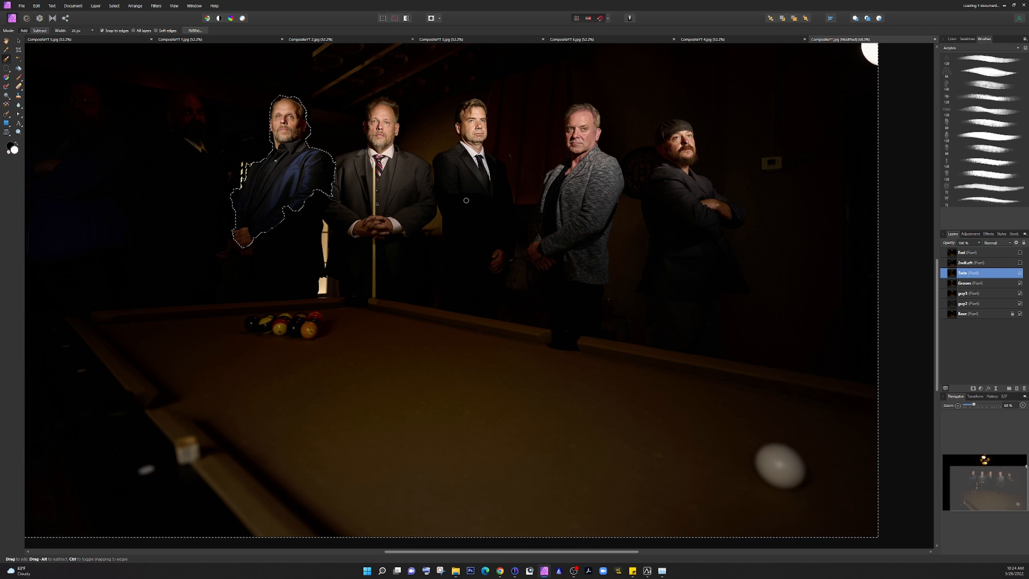
Clear the selection and inspect the edge around the blue-jacketed man's head and ear for misalignment with the layers beneath.
key("ctrl+d")
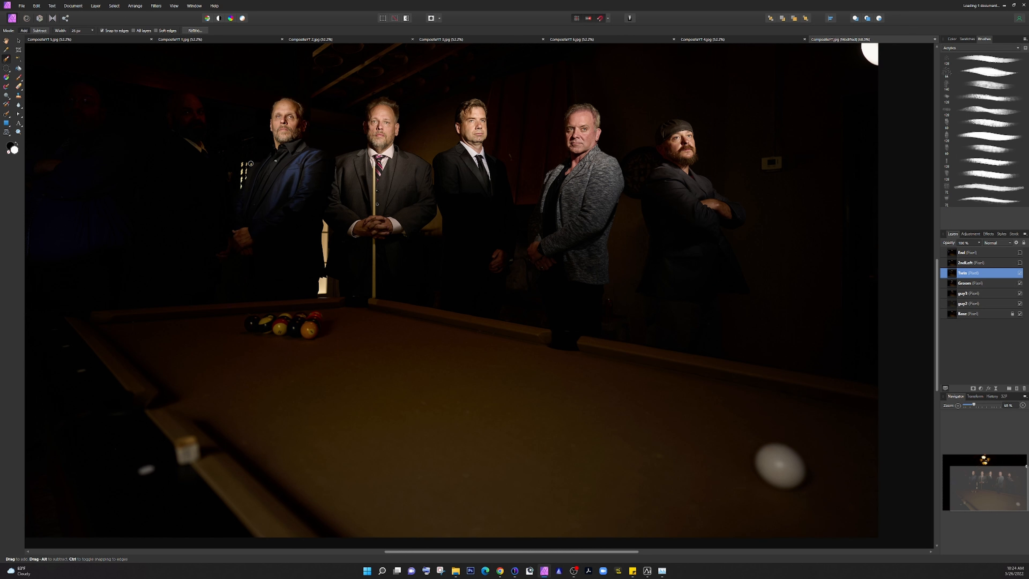
scroll(340, 168, "up", 6)
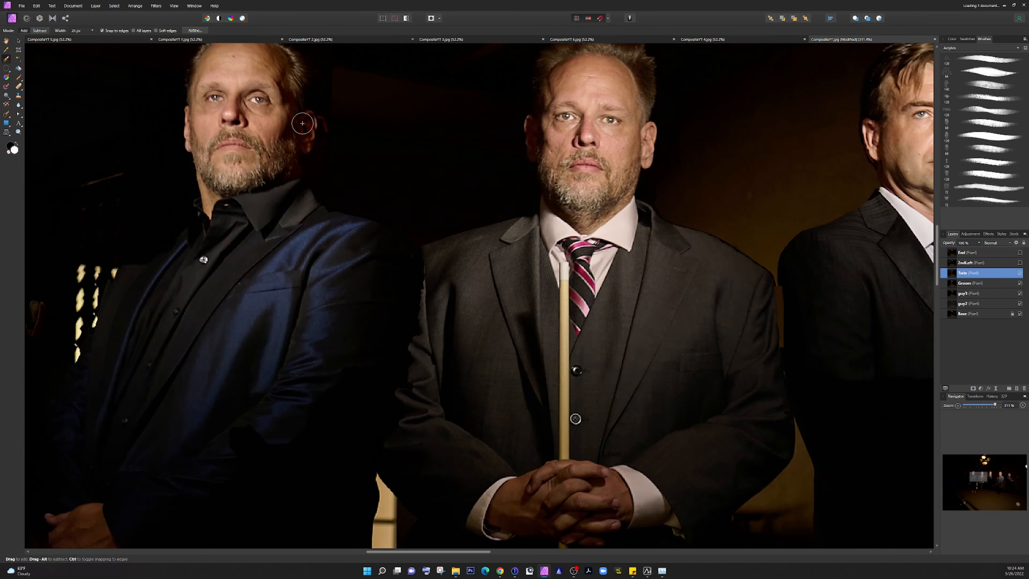
scroll(326, 113, "up", 4)
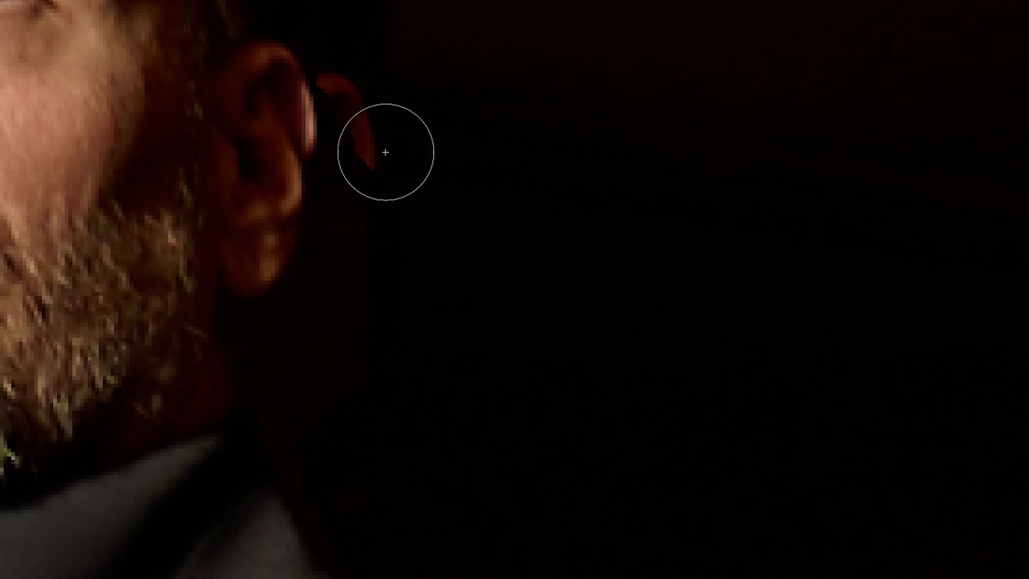
scroll(360, 158, "down", 4)
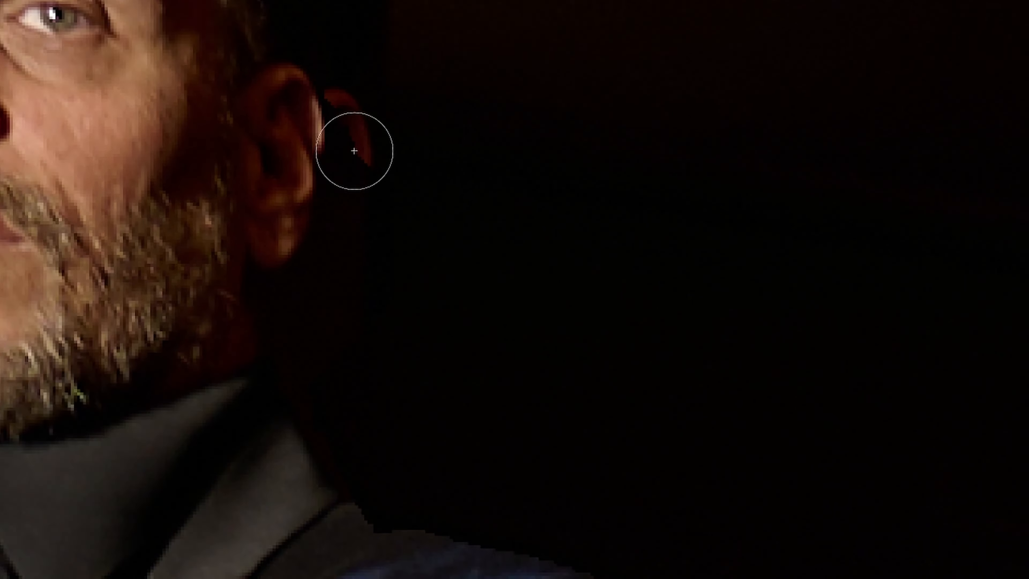
scroll(354, 151, "down", 3)
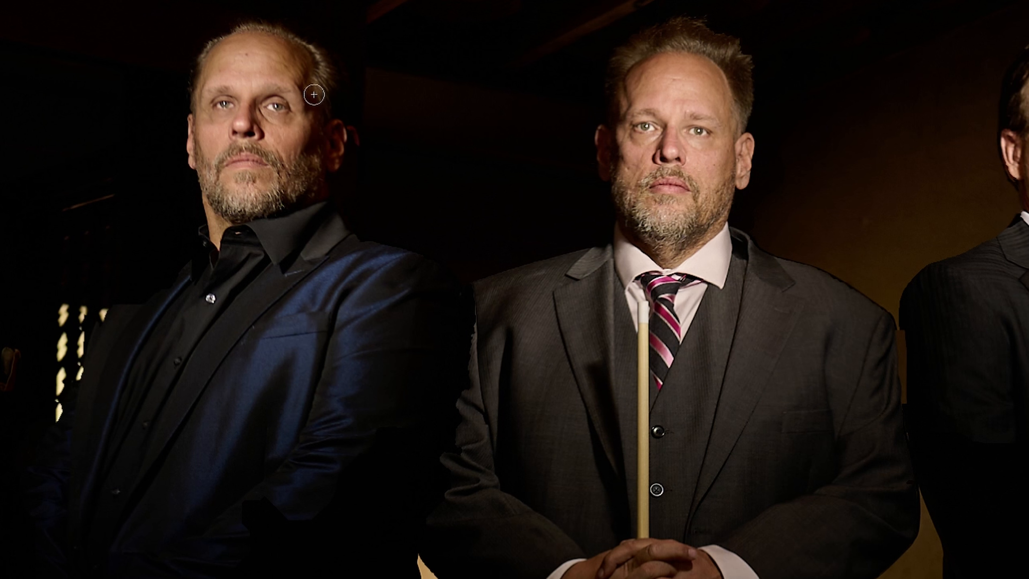
scroll(351, 122, "up", 5)
scroll(351, 122, "up", 2)
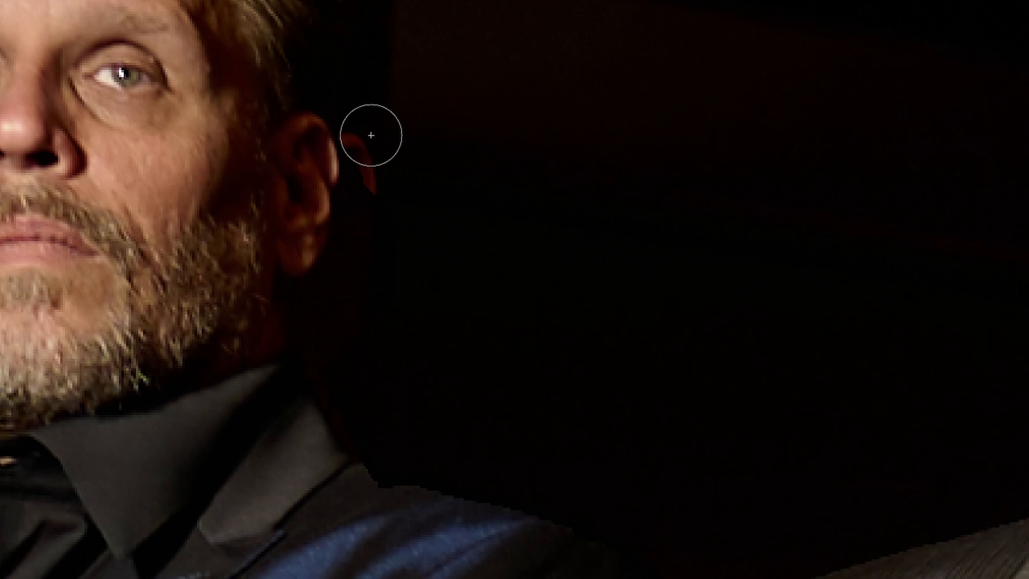
key("ctrl+0")
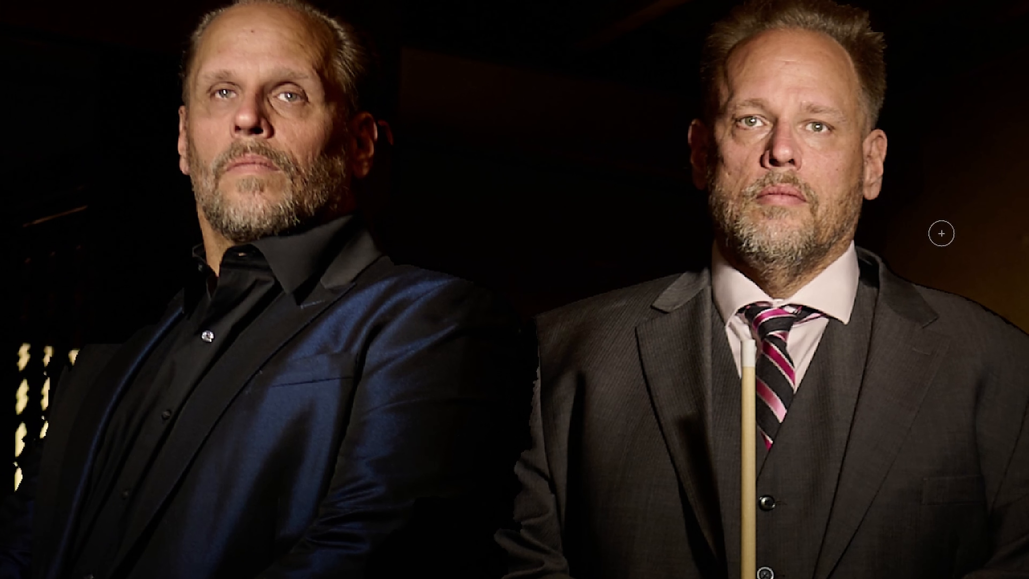
Reposition the cut-out man in the blue jacket on the Twin layer so he covers the duplicate ear beside his head.
key("v")
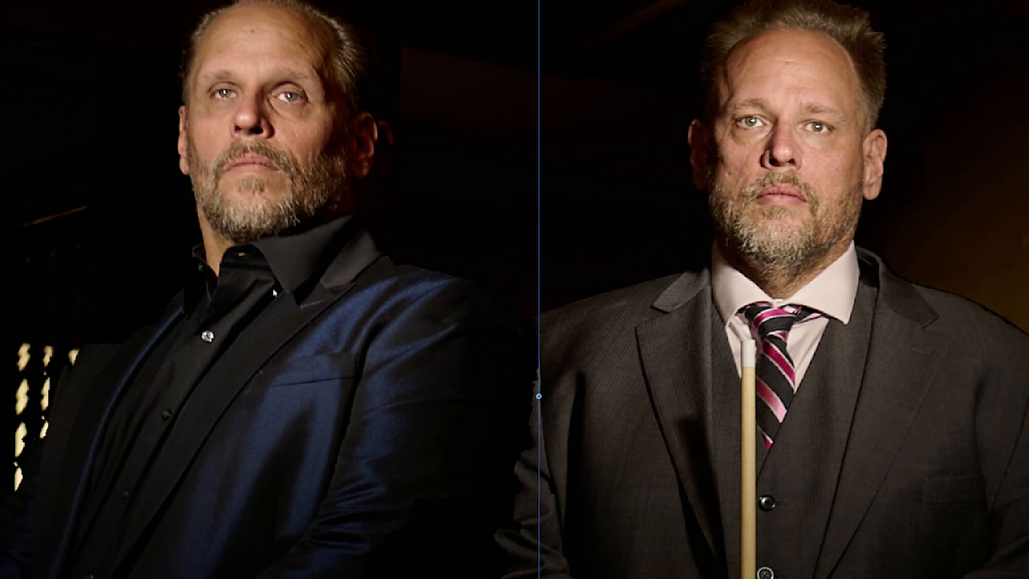
left_click_drag(273, 288, 313, 297)
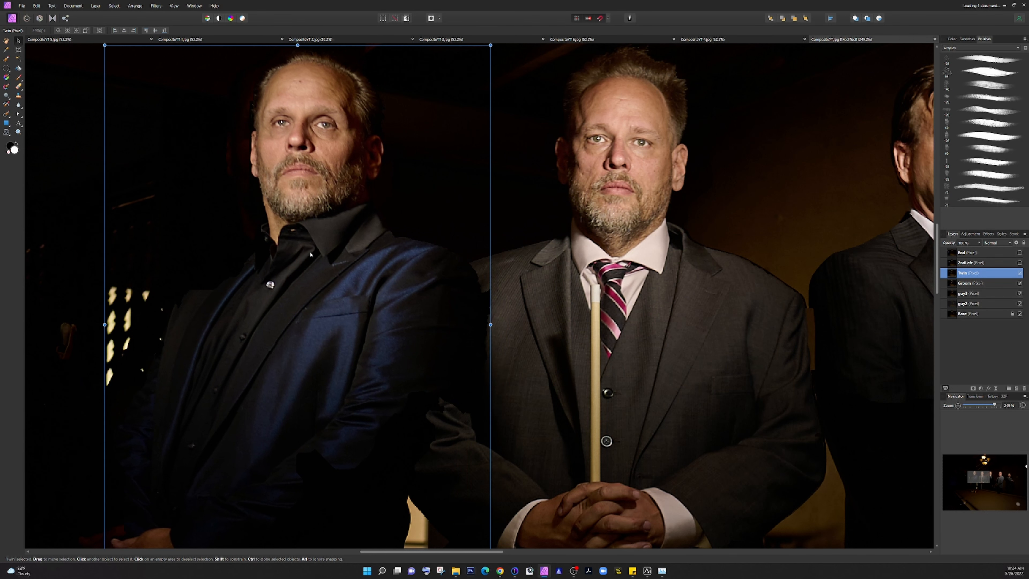
left_click_drag(311, 254, 289, 260)
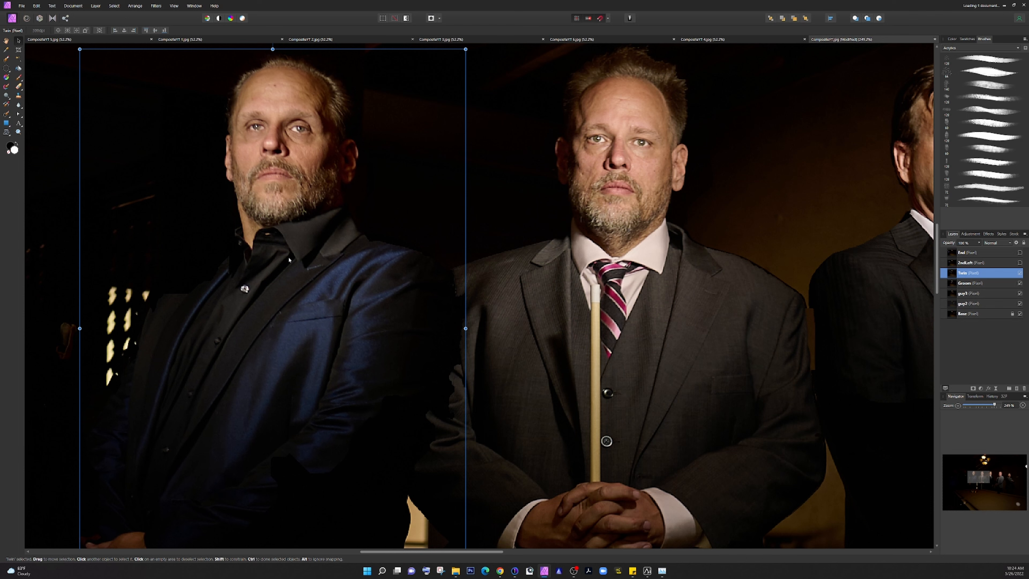
key("ctrl+0")
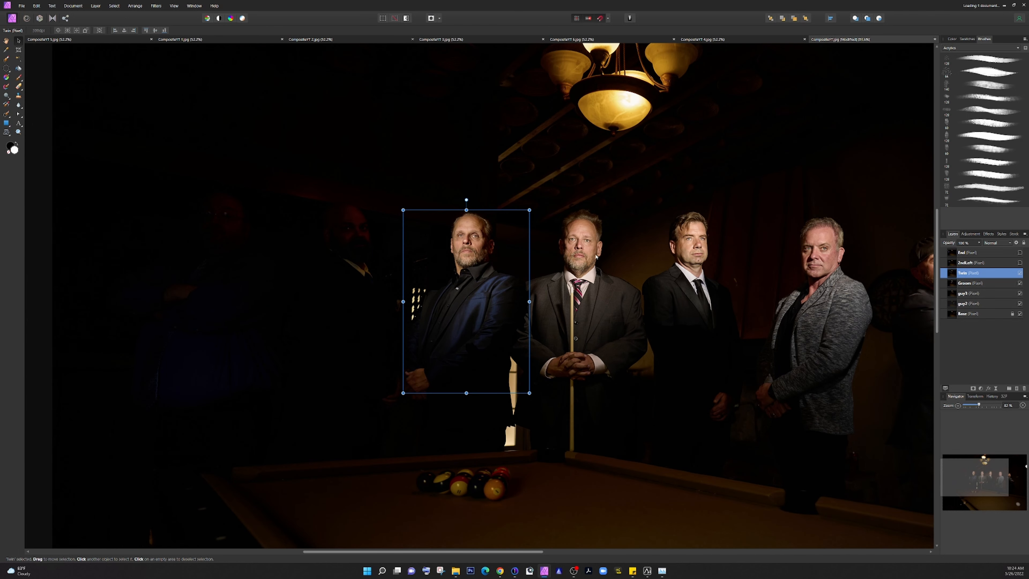
scroll(509, 241, "up", 6)
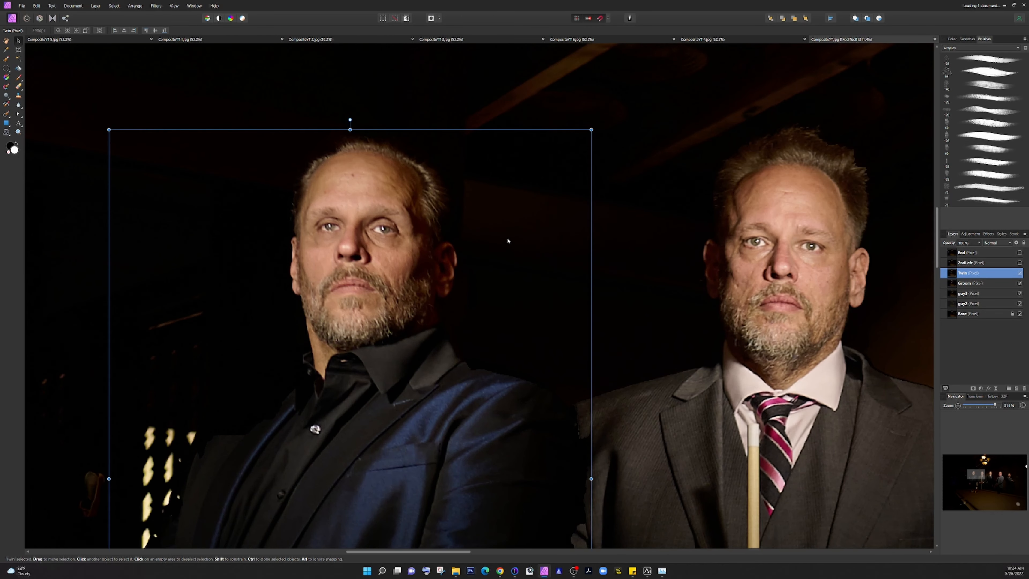
scroll(498, 242, "down", 5)
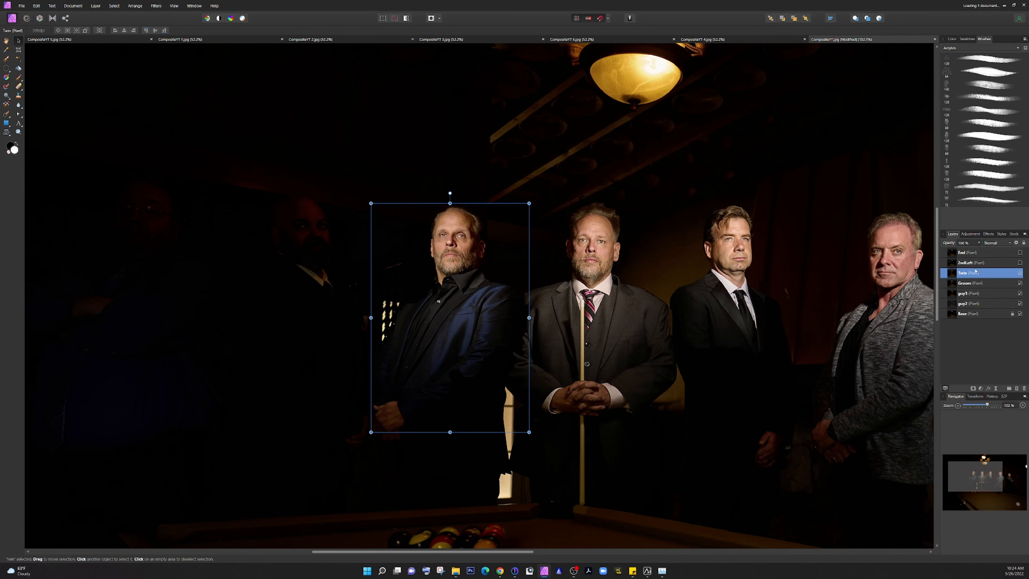
Show the 2ndLeft layer, make it the active layer and set its opacity to 50 %.
left_click(1020, 263)
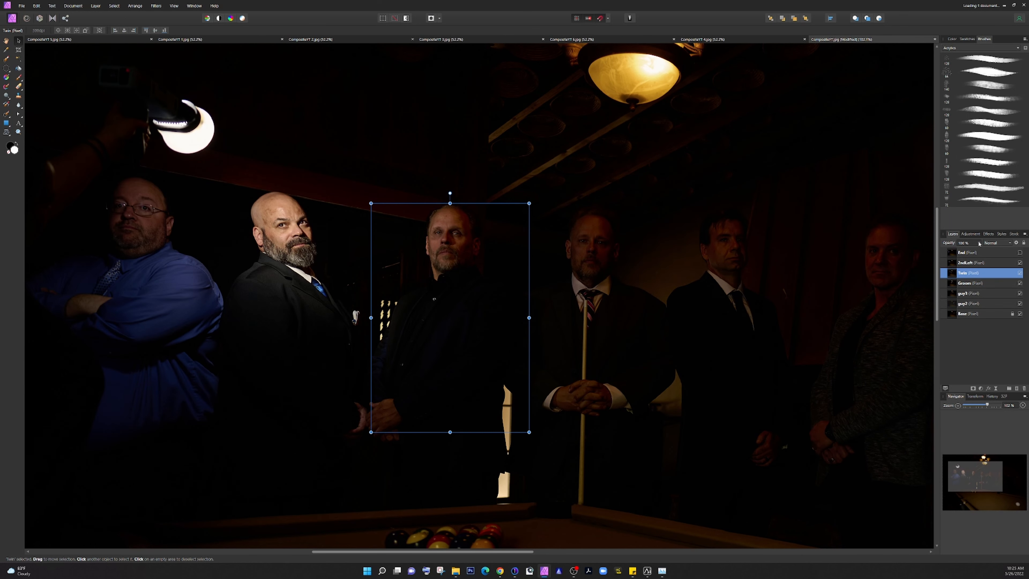
left_click(980, 243)
left_click(966, 264)
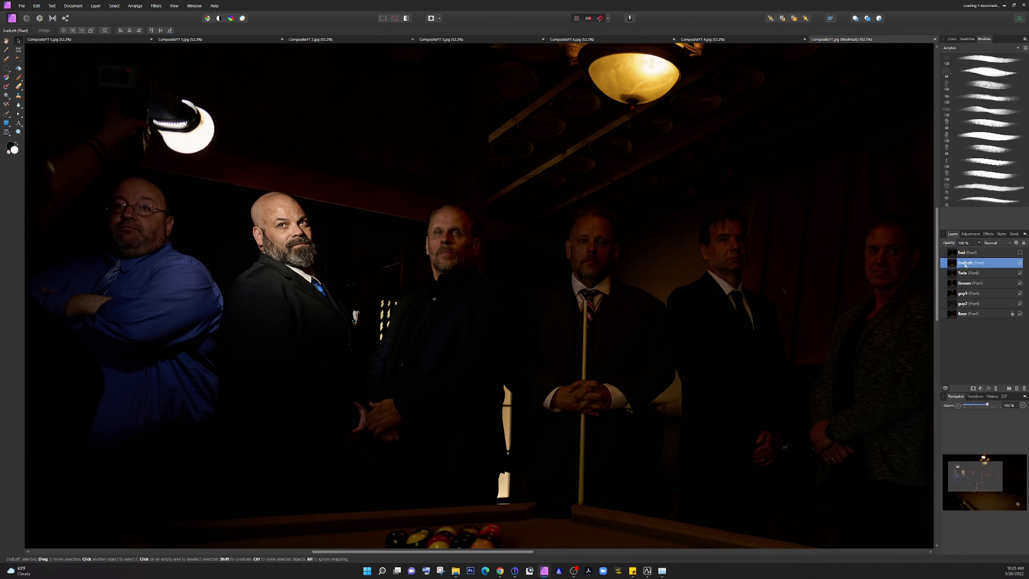
left_click_drag(979, 249, 957, 253)
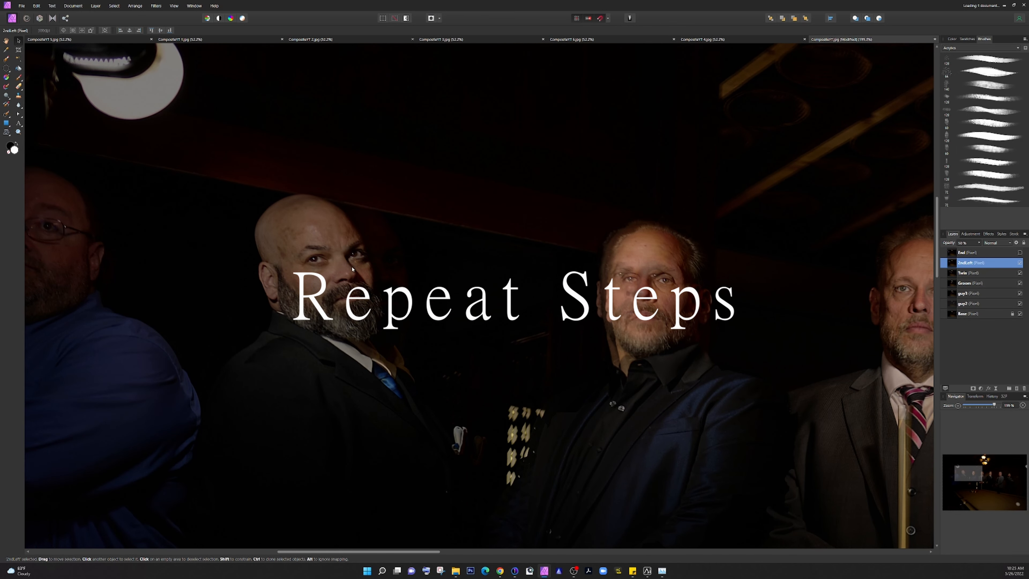
Move the 2ndLeft layer so the bald bearded man lines up with himself in the layers beneath.
scroll(414, 295, "down", 1)
scroll(415, 295, "up", 2)
scroll(415, 295, "down", 1)
left_click_drag(345, 296, 378, 298)
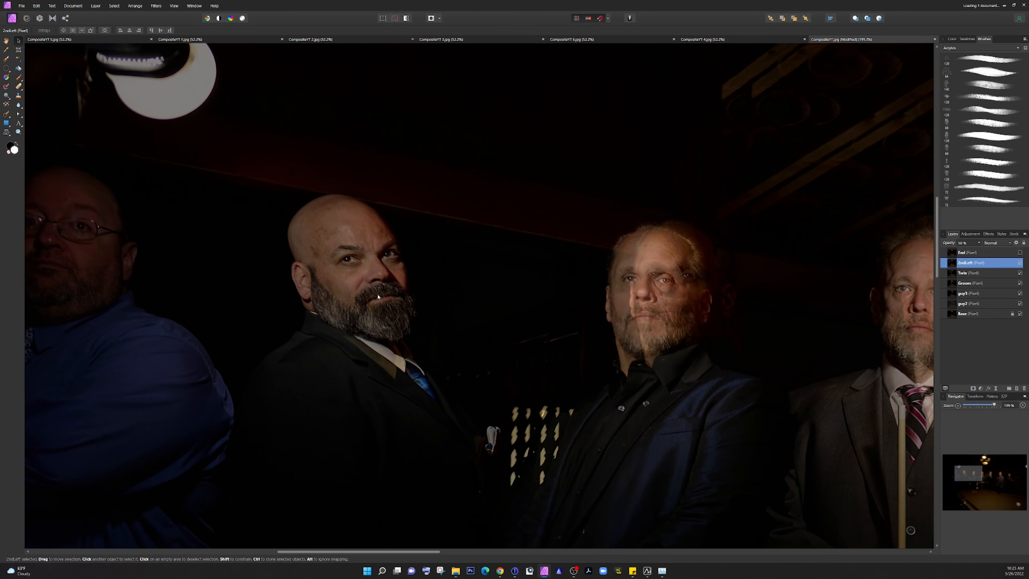
Brush a selection over the bald bearded man's head and upper torso on the 2ndLeft layer and invert it.
scroll(551, 381, "down", 6)
scroll(527, 382, "up", 4)
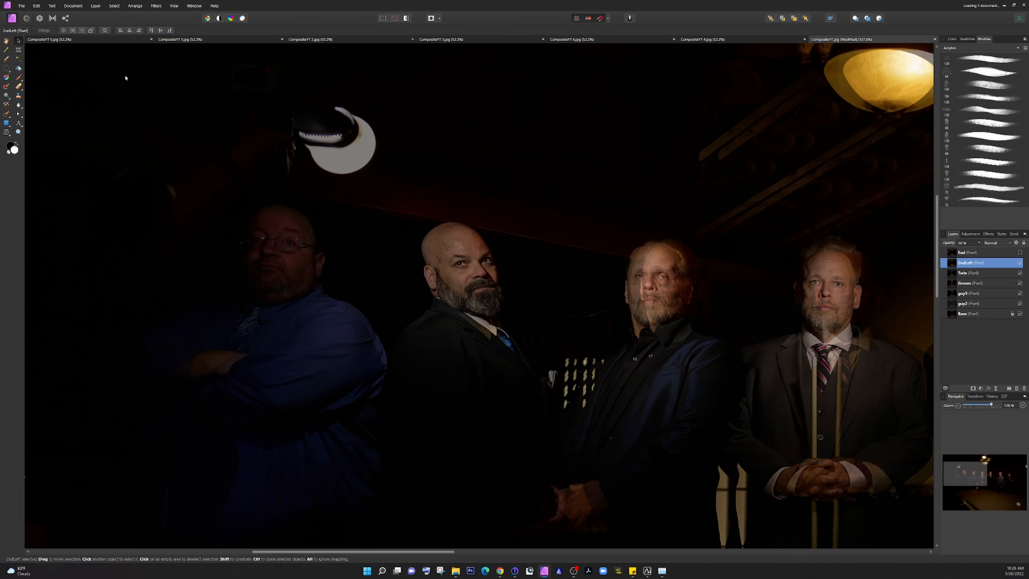
left_click(6, 59)
mouse_move(422, 243)
left_mouse_down()
mouse_move(456, 309)
mouse_move(478, 284)
mouse_move(480, 237)
mouse_move(506, 335)
mouse_move(445, 321)
mouse_move(557, 382)
mouse_move(519, 347)
mouse_move(564, 386)
mouse_move(443, 342)
mouse_move(539, 379)
mouse_move(572, 378)
left_mouse_up()
left_click_drag(511, 322, 503, 284)
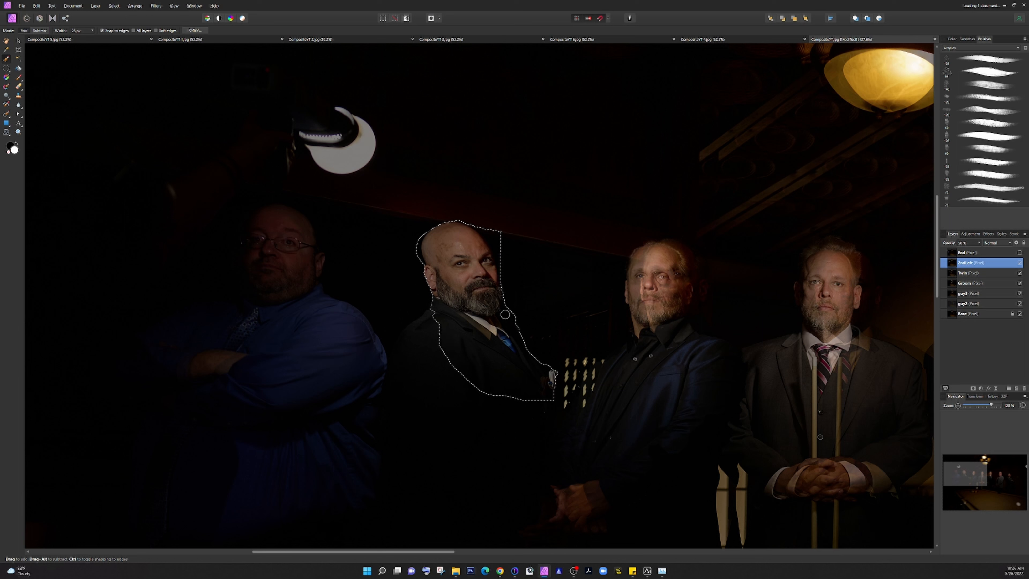
mouse_move(424, 266)
left_mouse_down()
mouse_move(428, 358)
mouse_move(416, 339)
mouse_move(407, 349)
mouse_move(425, 394)
mouse_move(511, 398)
mouse_move(441, 388)
left_mouse_up()
scroll(441, 388, "down", 5)
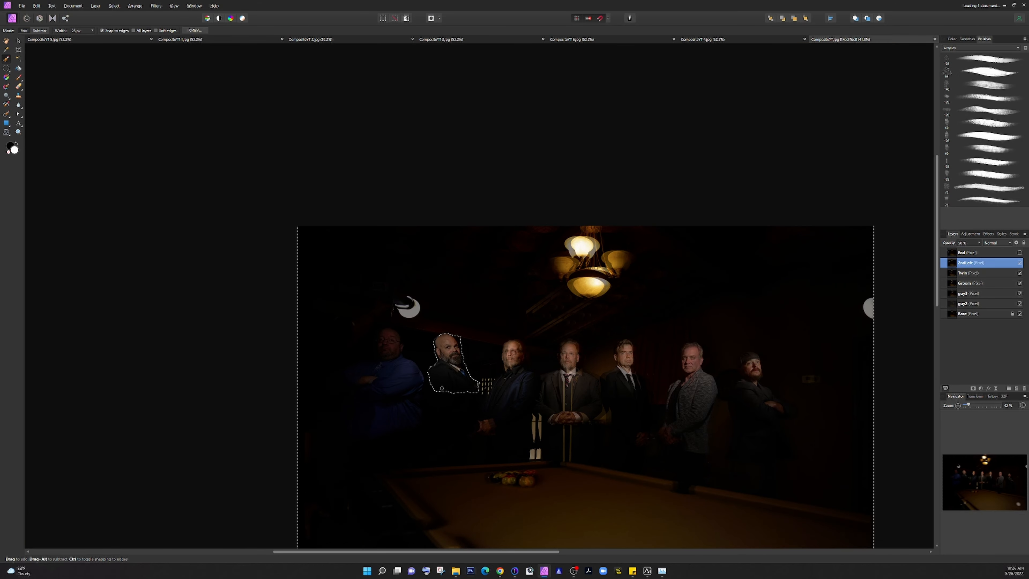
Delete the surroundings of the bald bearded man on the 2ndLeft layer, deselect and set the layer's opacity to 100 %.
left_click(979, 243)
key("ctrl+d")
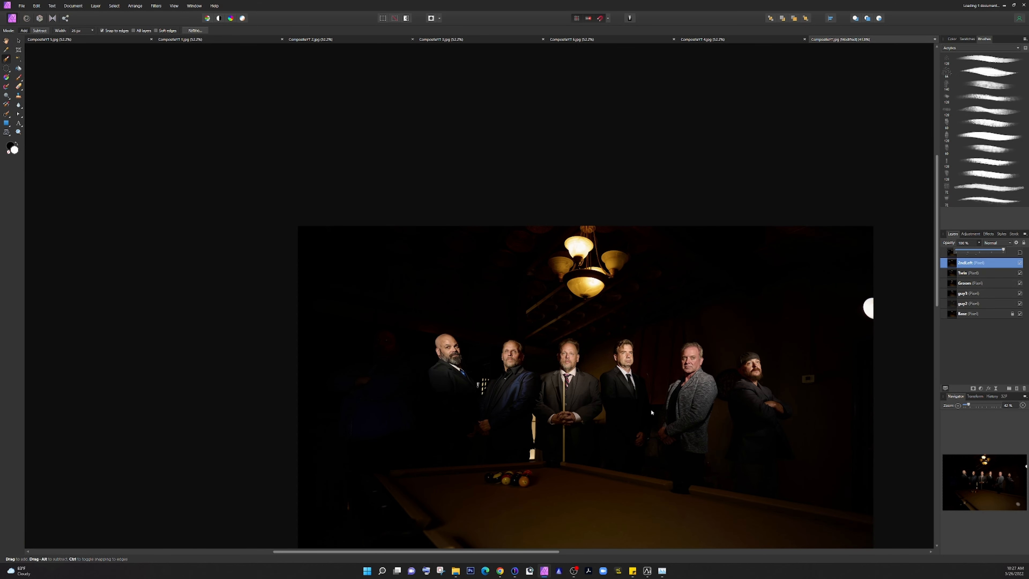
scroll(516, 375, "down", 3)
Show the End layer, make it the active layer and set its opacity to 50 %.
left_click(1020, 253)
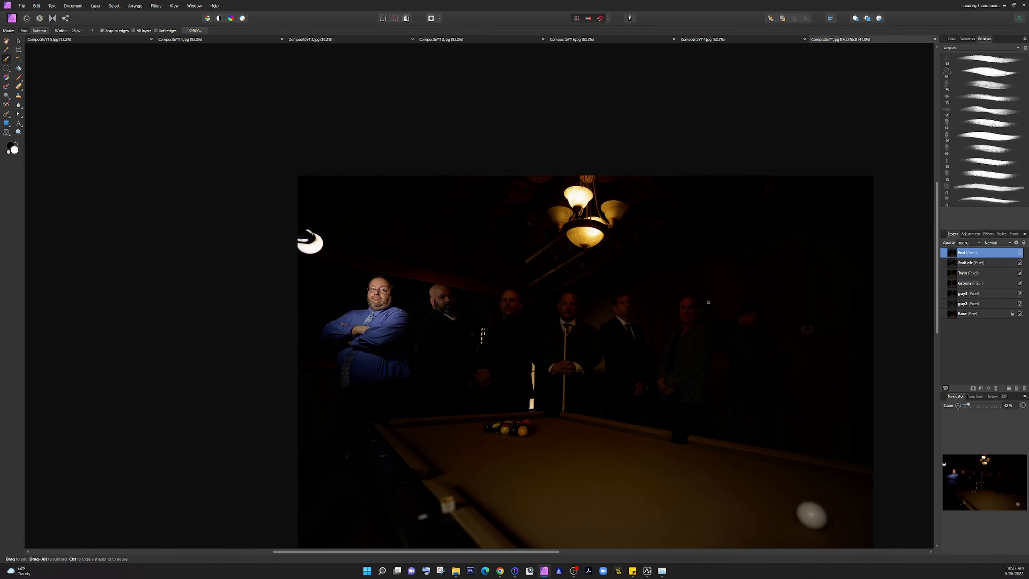
scroll(412, 334, "up", 5)
key("5")
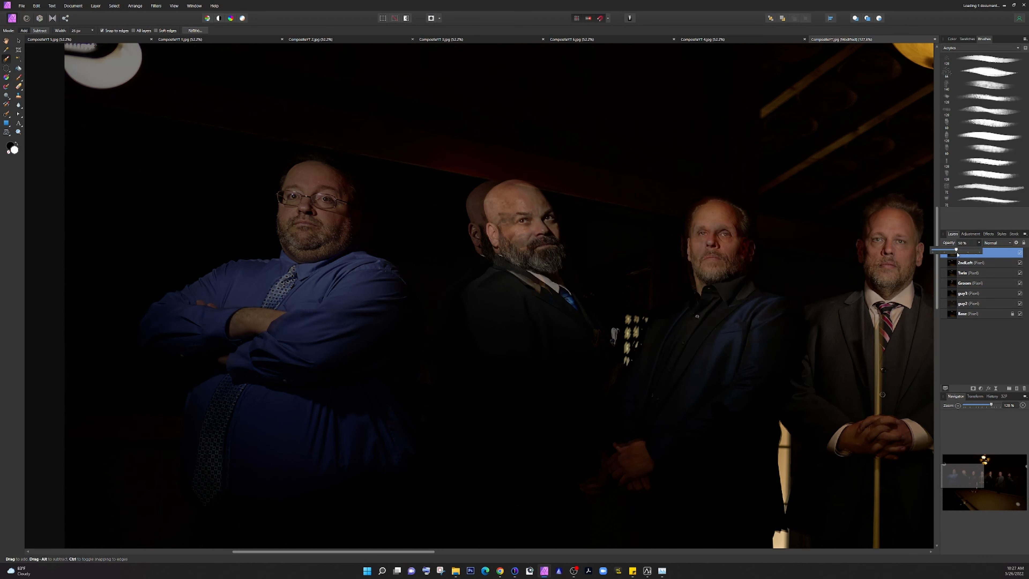
Move the End layer so the man in the blue shirt lines up with himself in the layers beneath.
scroll(286, 233, "up", 2)
left_click(18, 41)
left_click_drag(379, 215, 489, 315)
scroll(490, 315, "down", 4)
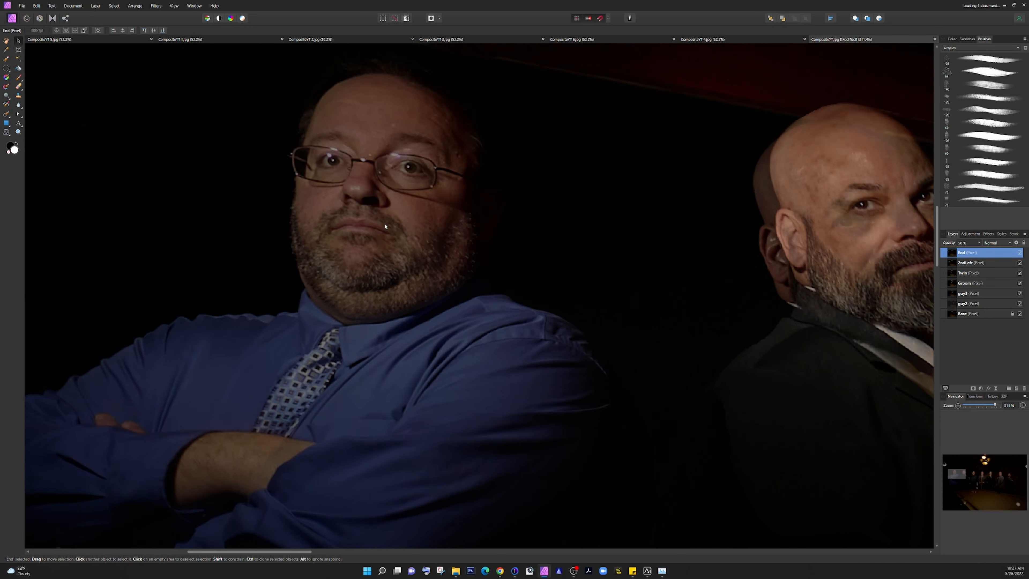
Brush a selection over the man in the blue shirt from head to waist on the End layer and invert it.
key("w")
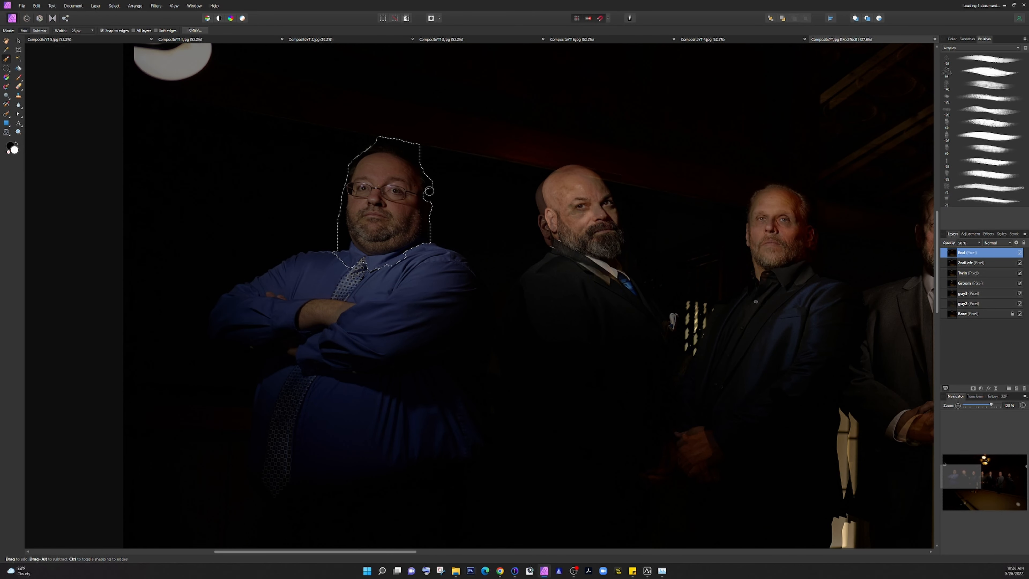
mouse_move(464, 266)
left_mouse_down()
mouse_move(395, 354)
mouse_move(438, 451)
mouse_move(457, 412)
mouse_move(455, 324)
mouse_move(466, 303)
mouse_move(450, 351)
mouse_move(347, 359)
mouse_move(343, 296)
mouse_move(362, 255)
mouse_move(357, 285)
mouse_move(373, 257)
mouse_move(413, 245)
mouse_move(321, 270)
mouse_move(238, 311)
mouse_move(338, 376)
mouse_move(306, 308)
mouse_move(279, 369)
mouse_move(244, 322)
mouse_move(270, 481)
mouse_move(373, 473)
mouse_move(386, 441)
mouse_move(464, 456)
mouse_move(296, 494)
mouse_move(383, 485)
mouse_move(391, 431)
mouse_move(341, 329)
mouse_move(239, 328)
mouse_move(257, 388)
mouse_move(235, 350)
mouse_move(401, 255)
mouse_move(312, 253)
mouse_move(378, 306)
left_mouse_up()
key("ctrl+shift+i")
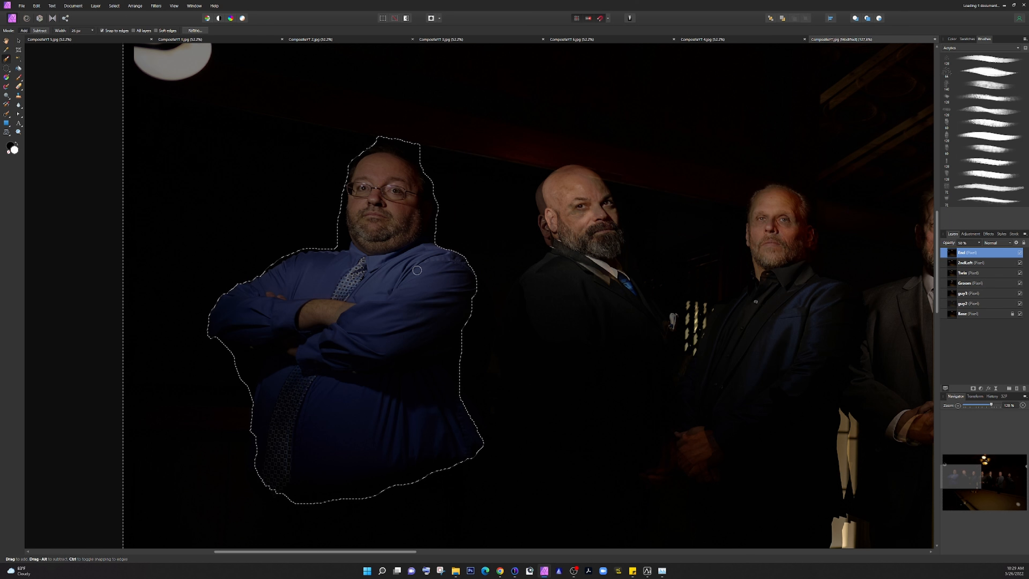
Delete the area around the blue-shirted man on the End layer, deselect and set the layer's opacity to 100 %.
key("Delete")
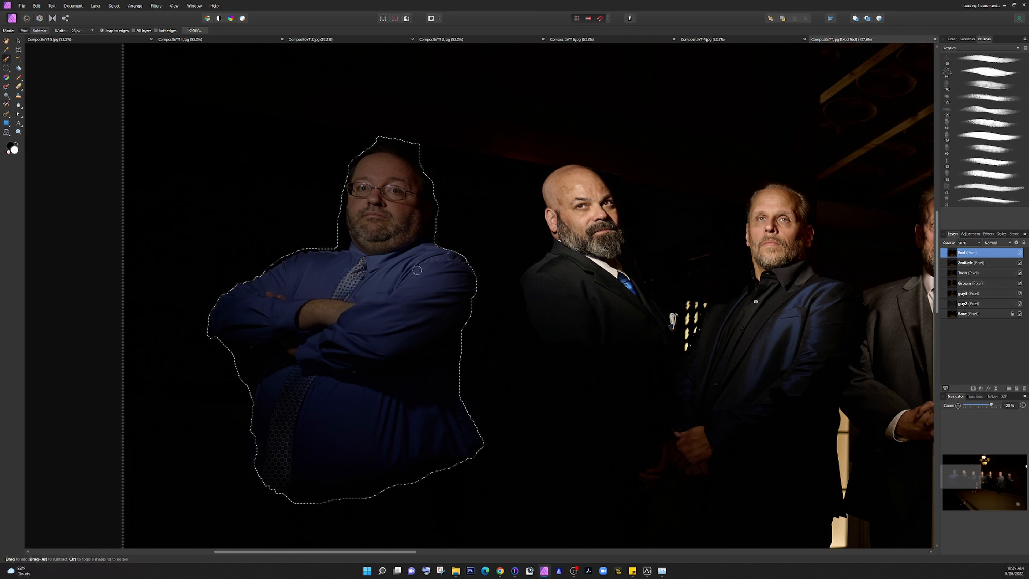
key("ctrl+d")
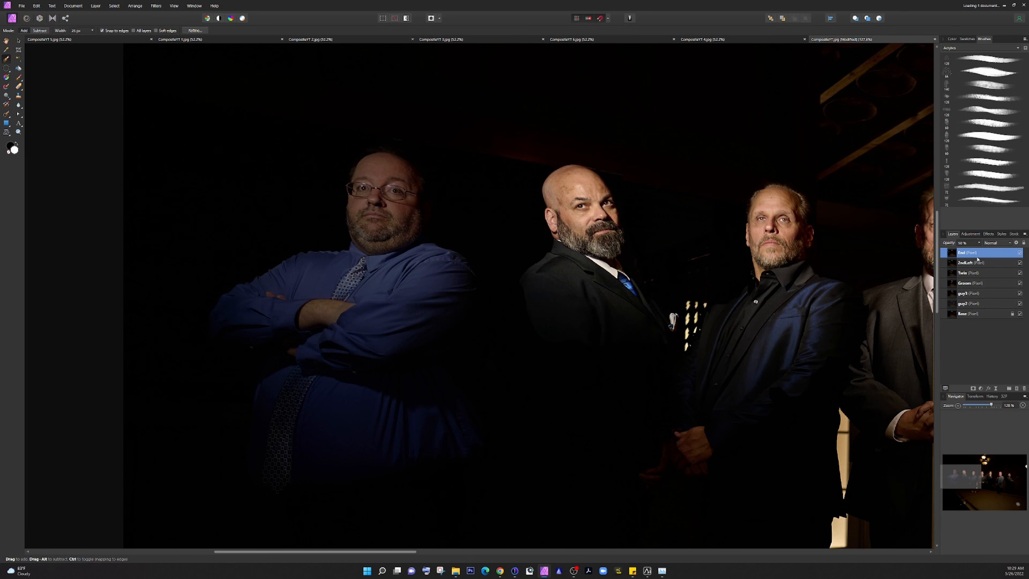
left_click(980, 243)
left_click_drag(980, 250, 1025, 253)
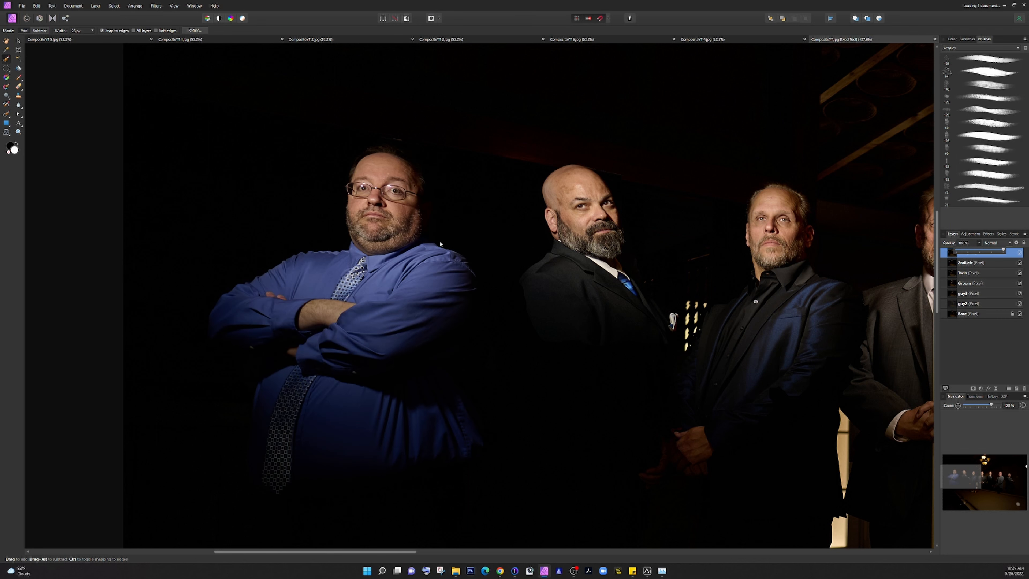
Crop the composite to 4488 × 2857 px around the seven men and chandelier, excluding the bright light and the cue ball.
scroll(753, 268, "down", 5)
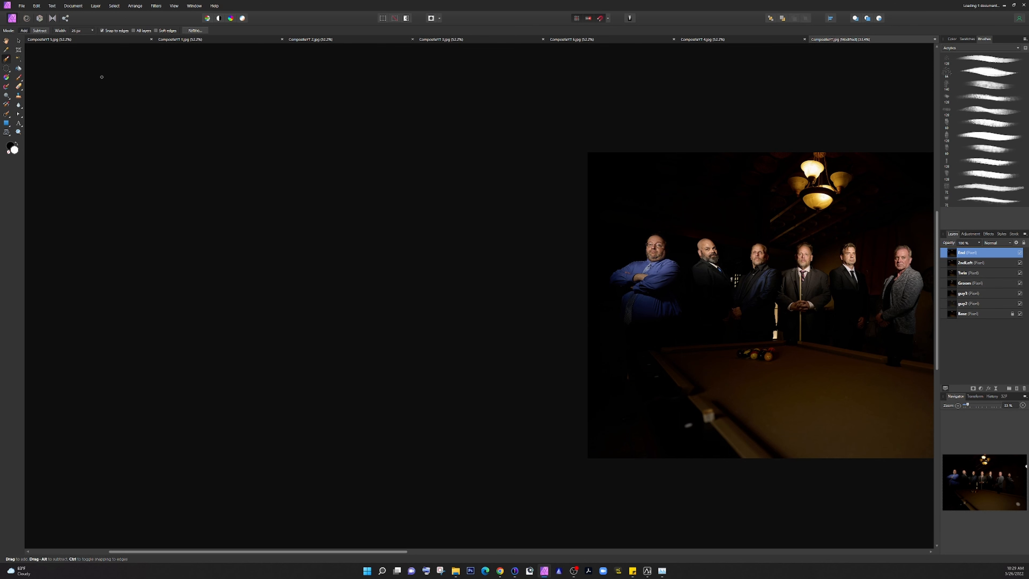
left_click(6, 40)
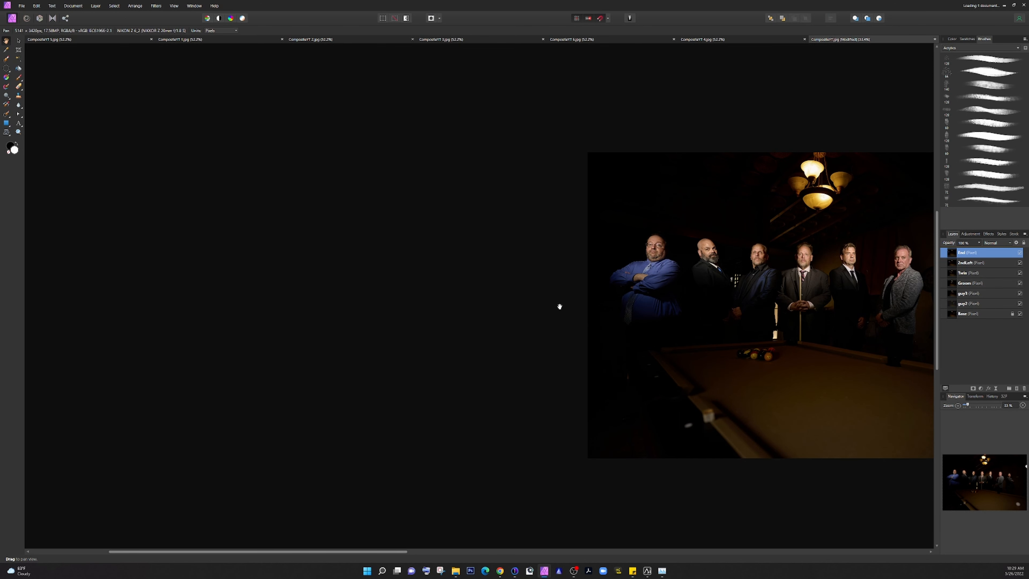
left_click_drag(559, 307, 320, 329)
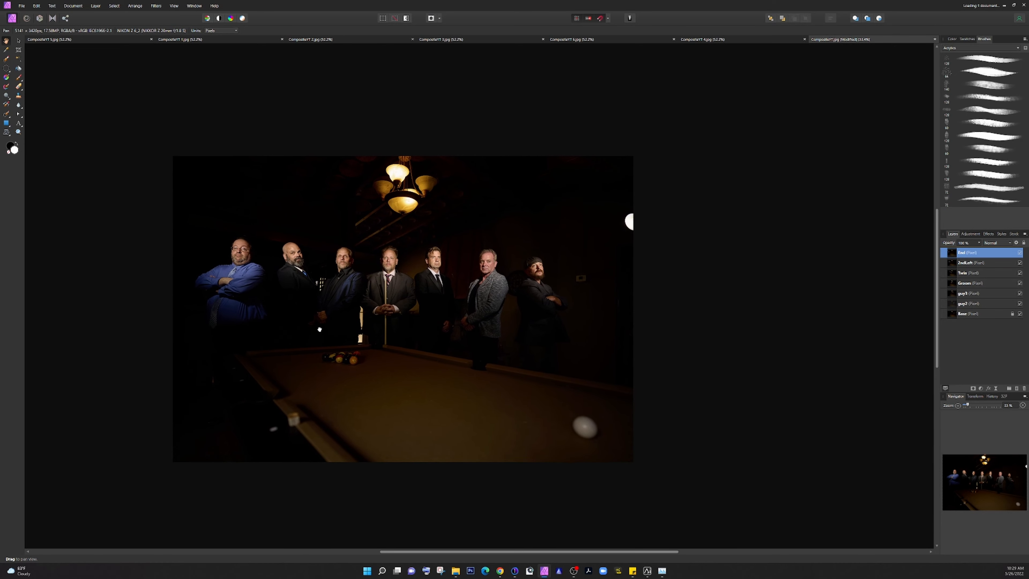
left_click_drag(415, 299, 495, 287)
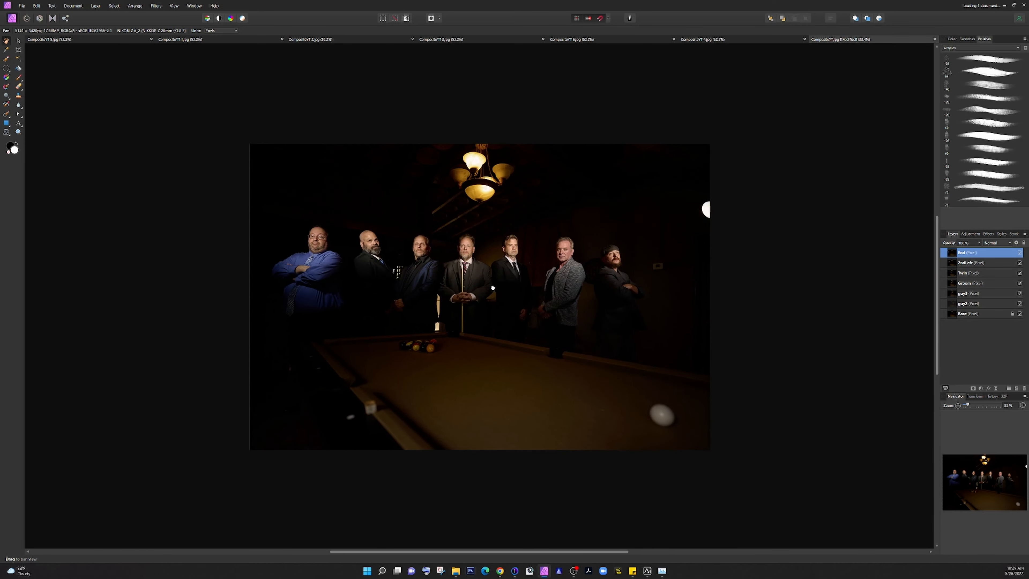
scroll(495, 287, "up", 2)
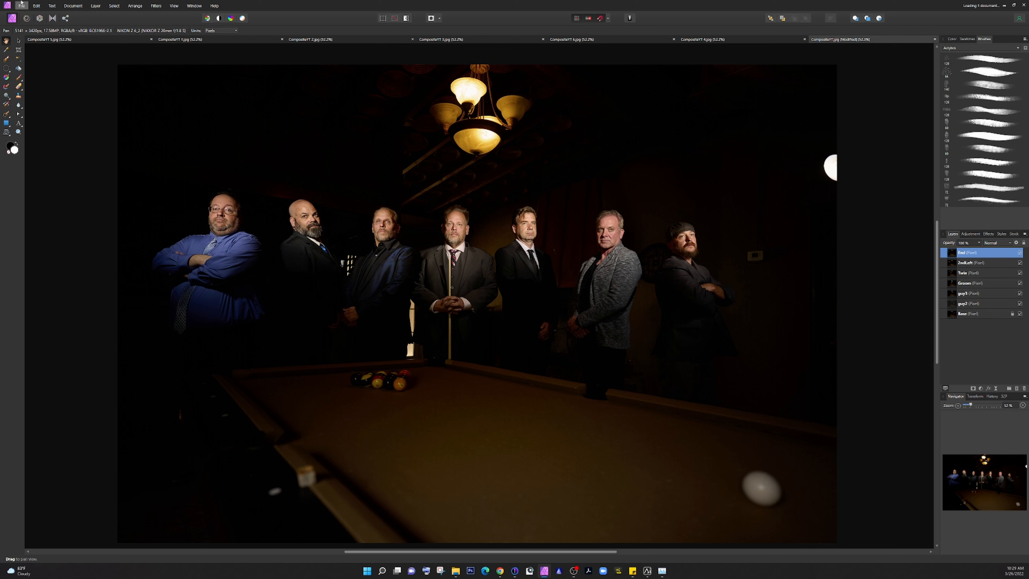
left_click(19, 50)
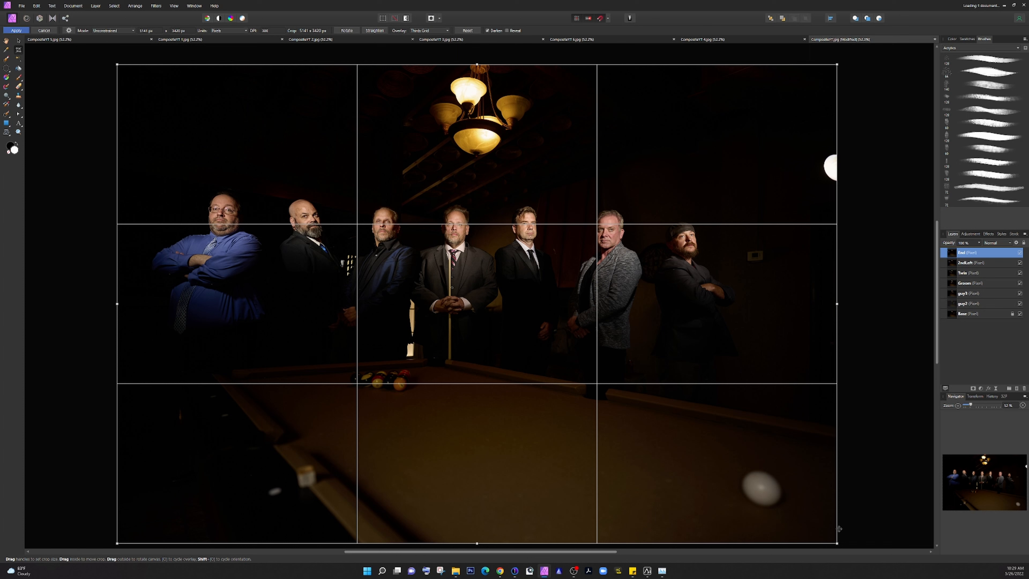
left_click_drag(837, 546, 745, 465)
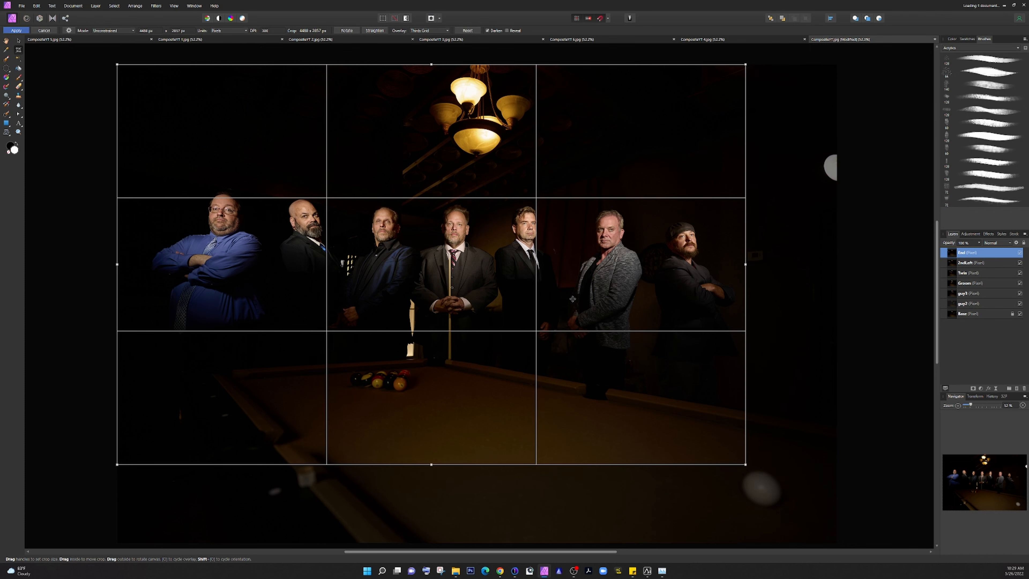
left_click_drag(569, 308, 596, 314)
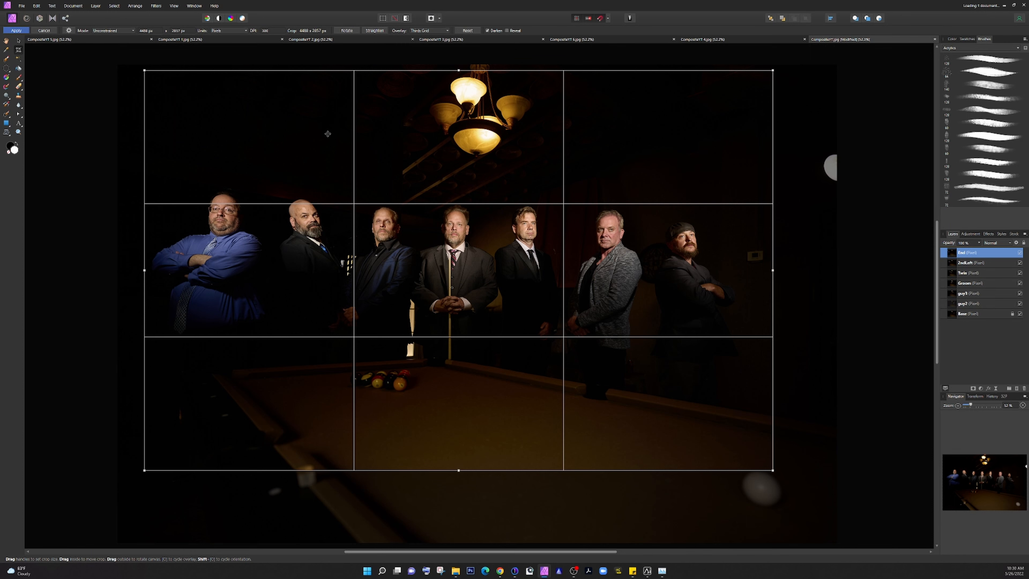
left_click(17, 31)
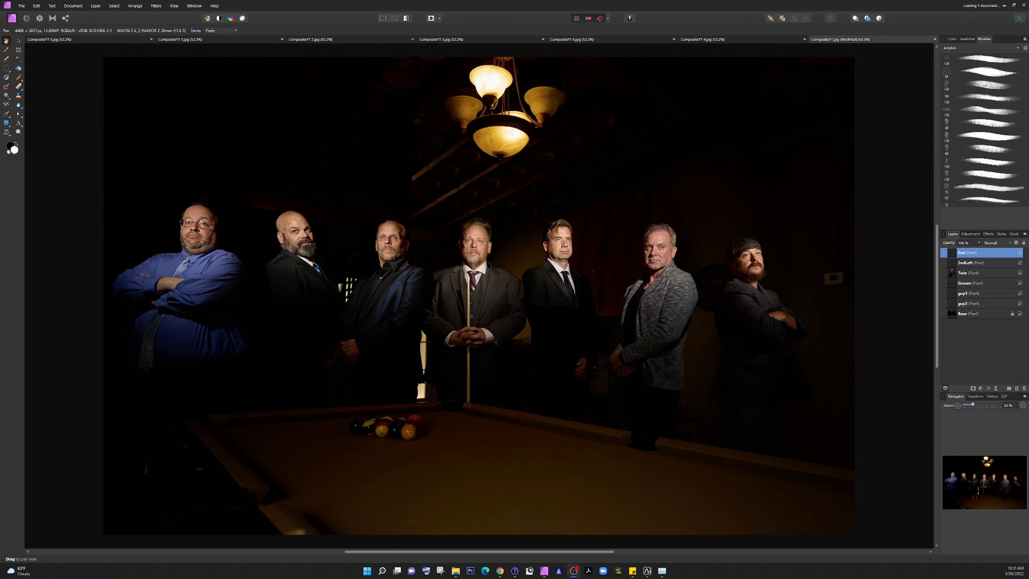
Export the whole document as an 8-bit RGB TIFF at 4488 × 2857 px.
left_click(21, 5)
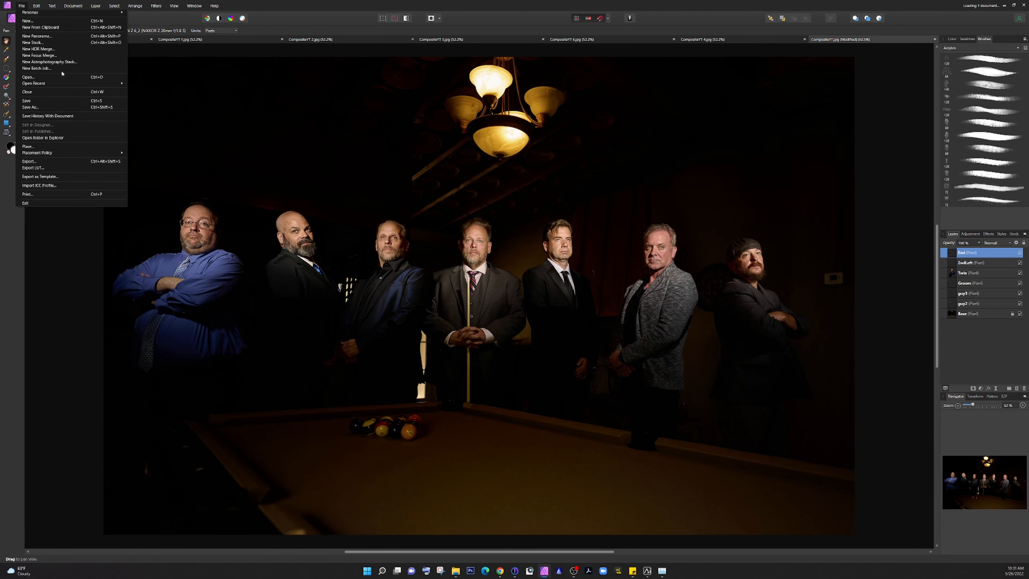
left_click(53, 162)
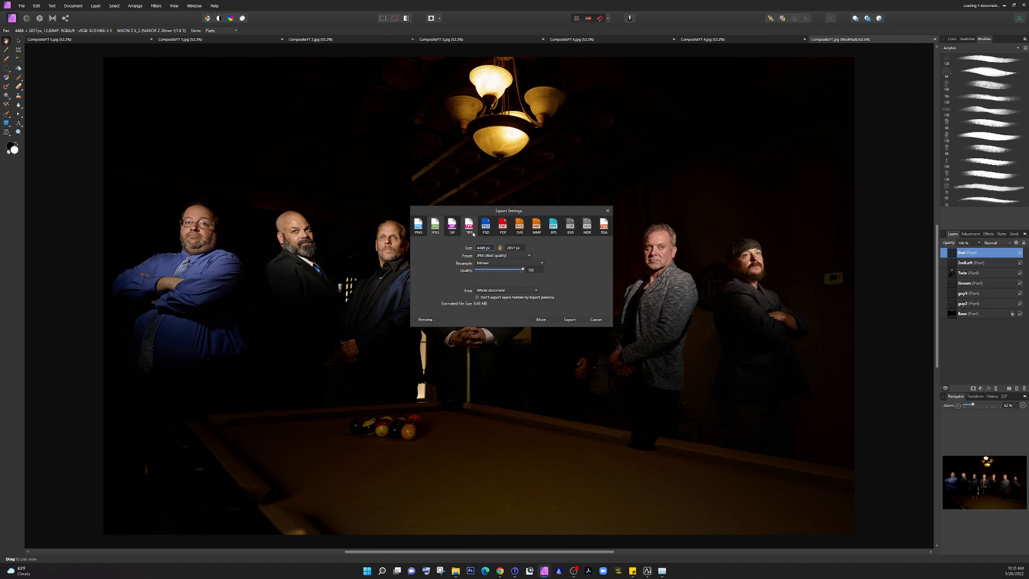
left_click(469, 227)
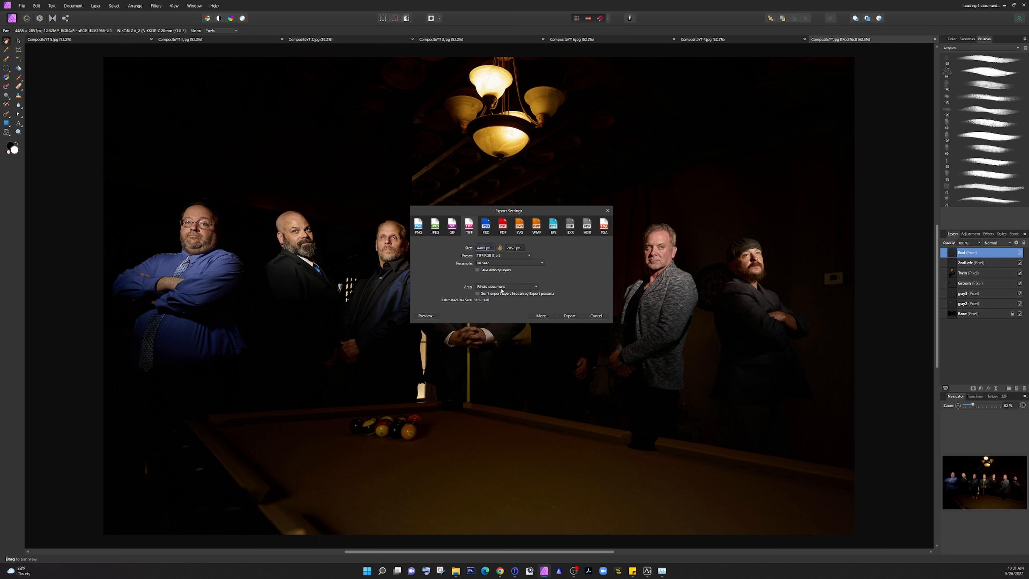
left_click(568, 317)
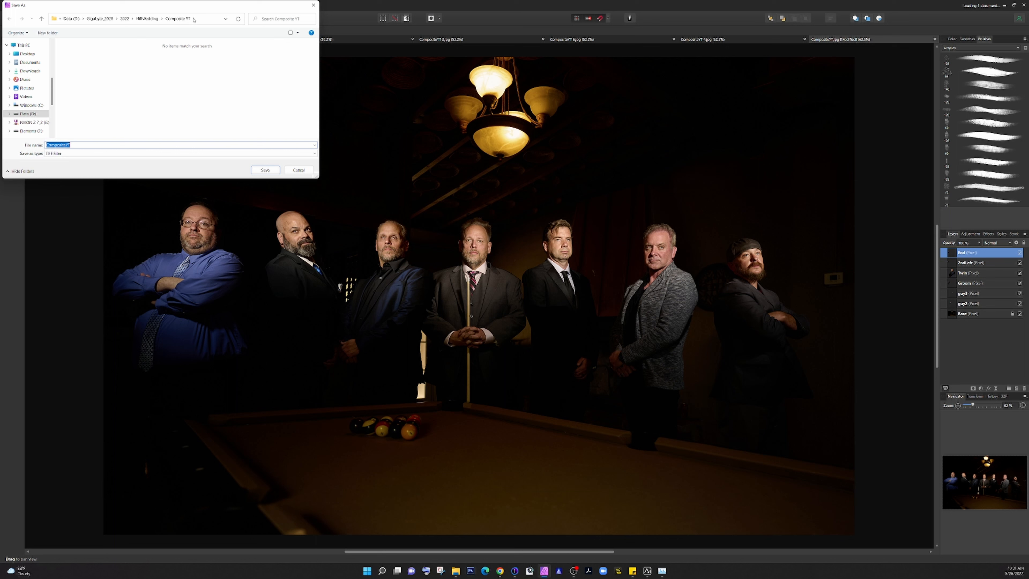
Name the exported file CompositeTIFF and save it in the Composite YT folder.
left_click(82, 144)
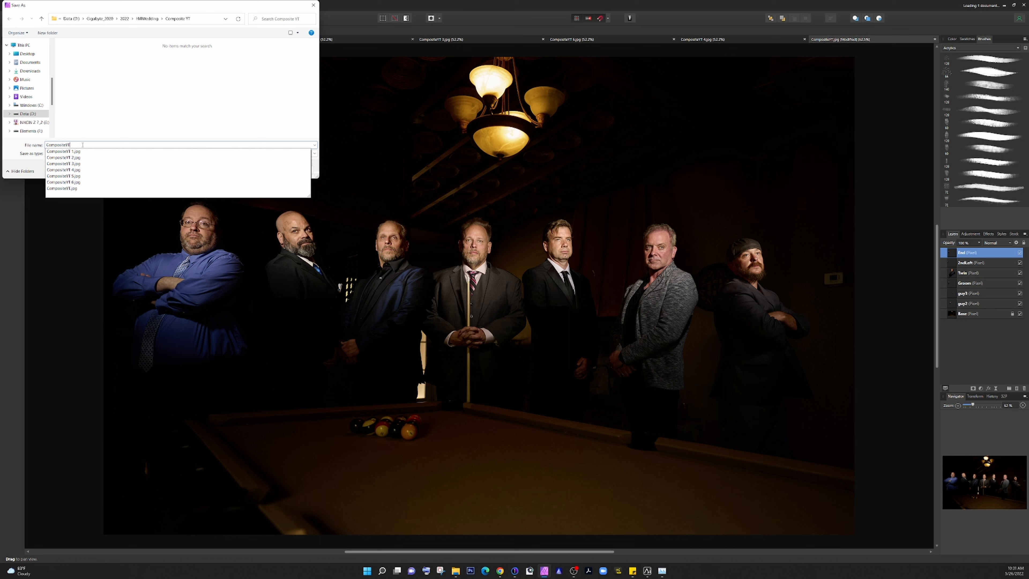
left_click_drag(70, 144, 67, 144)
type("TIFF")
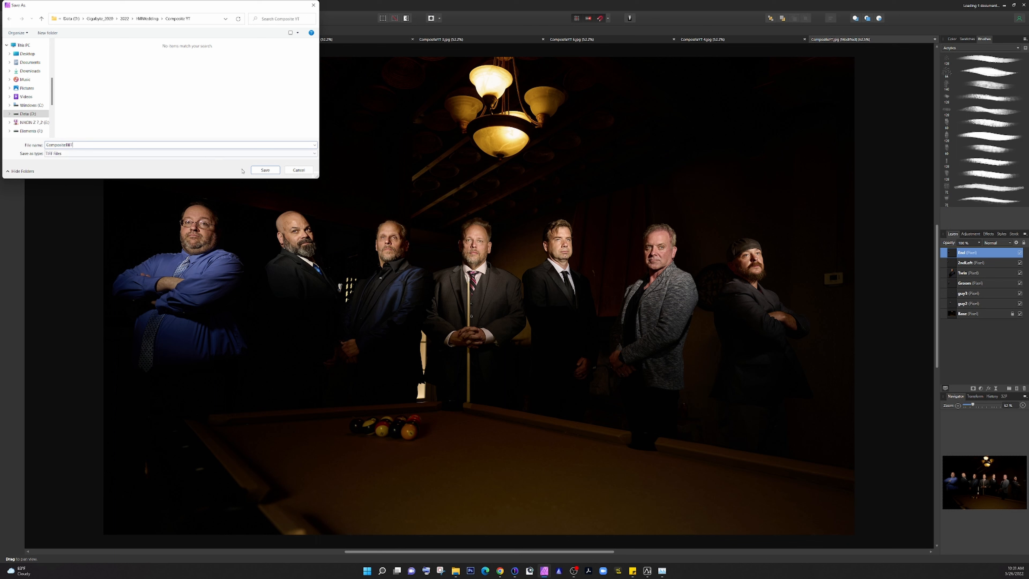
left_click(271, 171)
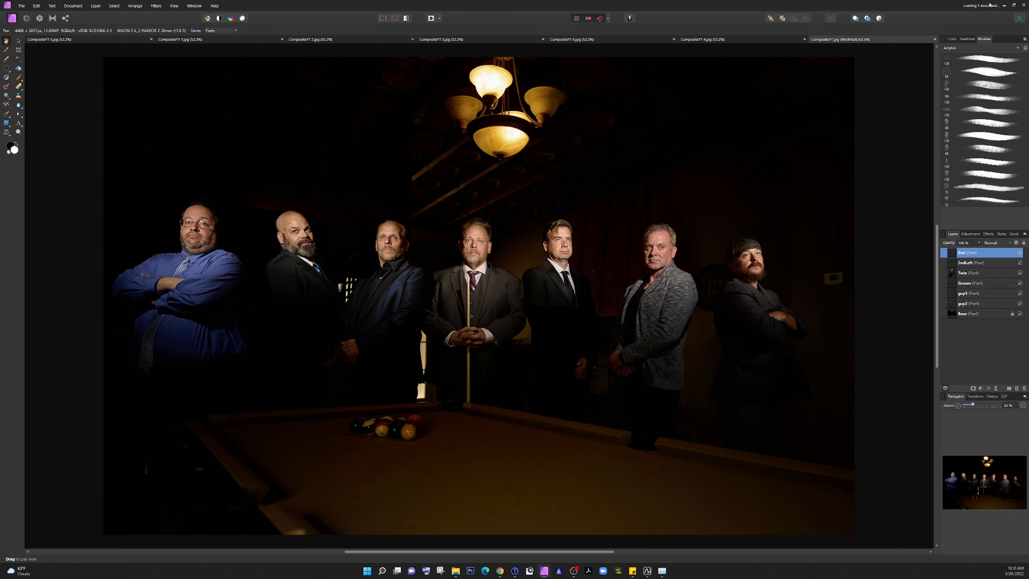
Switch to Capture One and start importing images.
left_click(1005, 5)
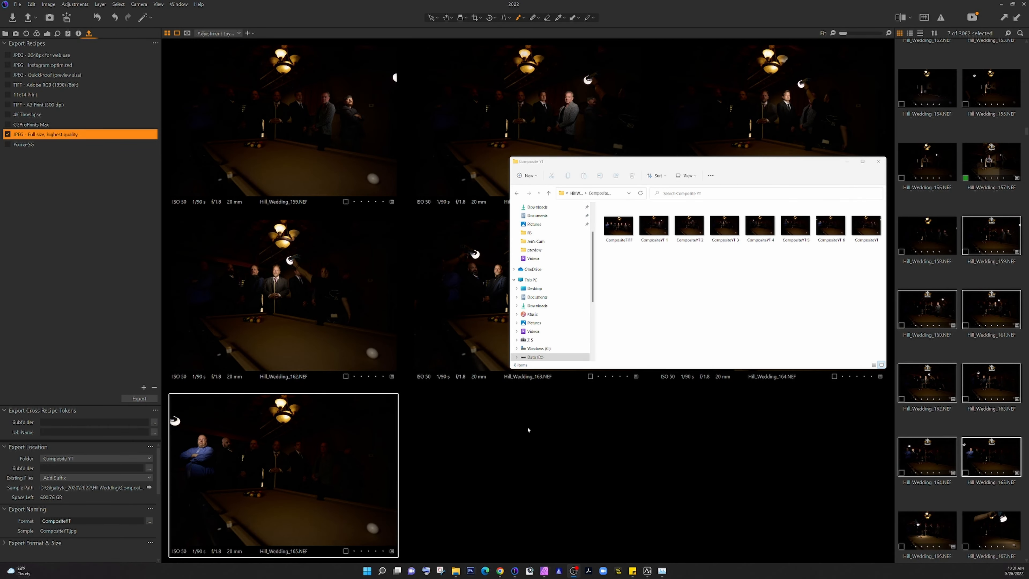
left_click(563, 453)
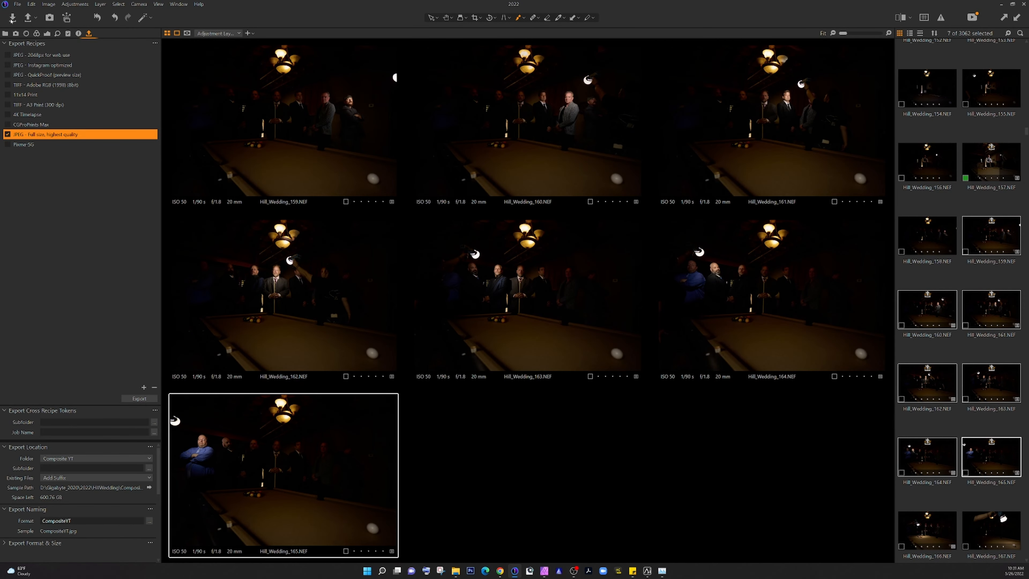
key("ctrl+shift+i")
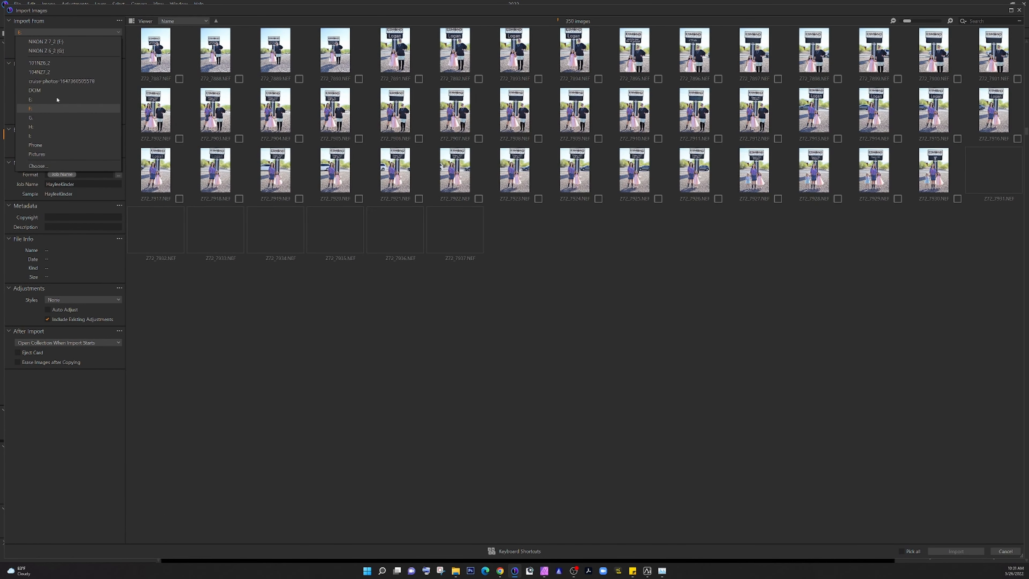
Set the import source to the Composite YT folder inside the wedding folder under 2022.
left_click(42, 168)
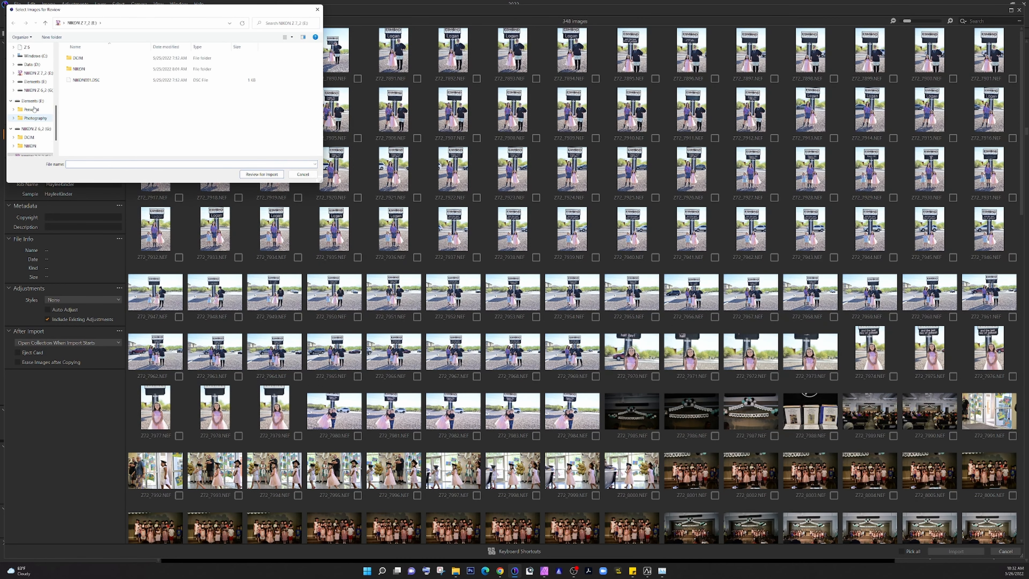
scroll(34, 109, "up", 10)
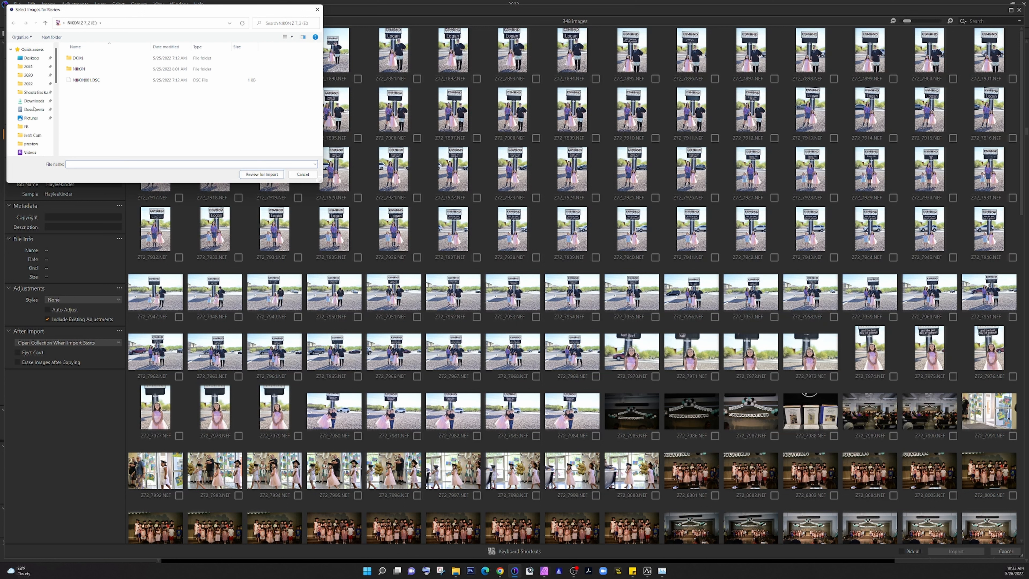
left_click(28, 83)
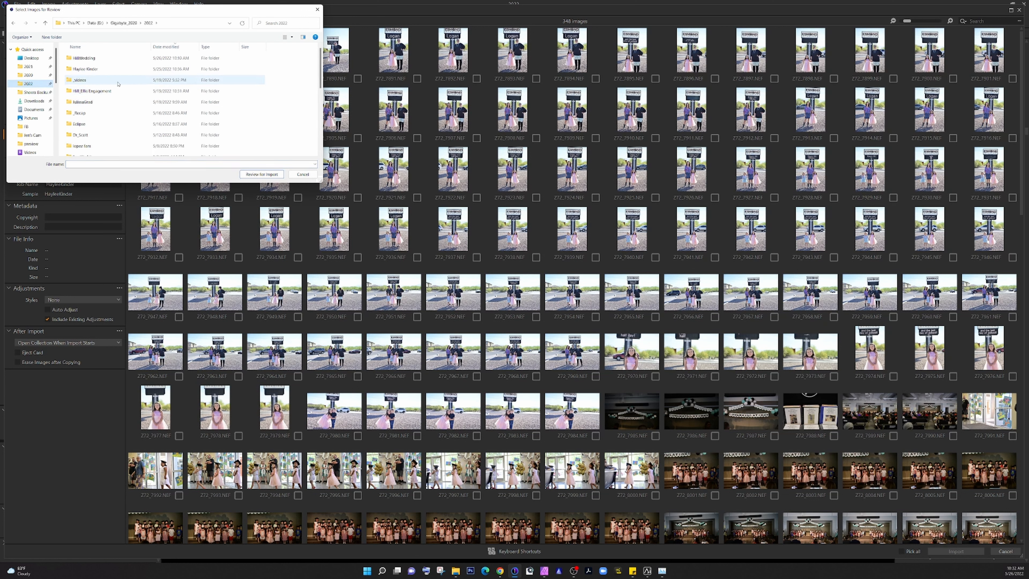
double_click(93, 59)
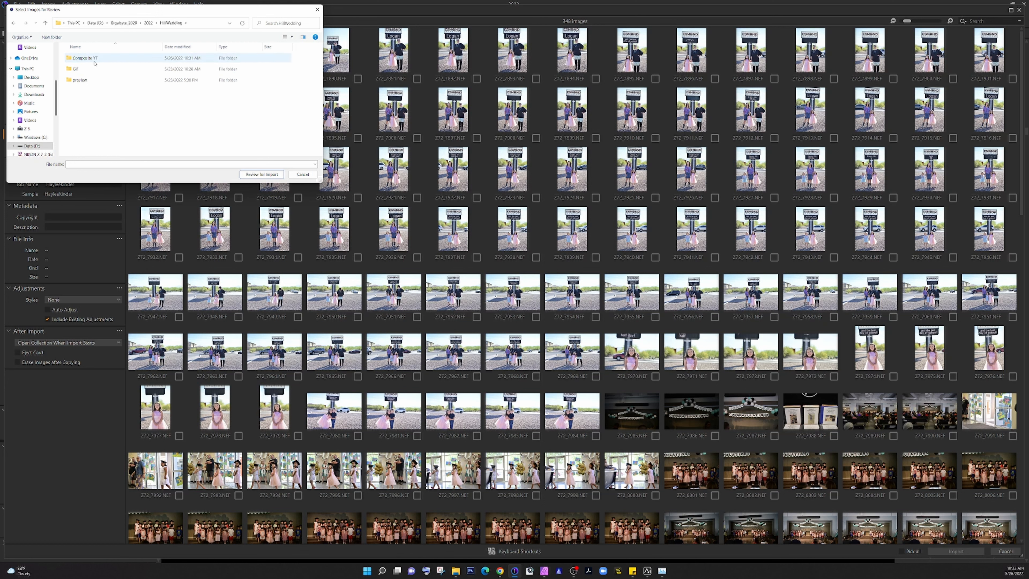
double_click(94, 60)
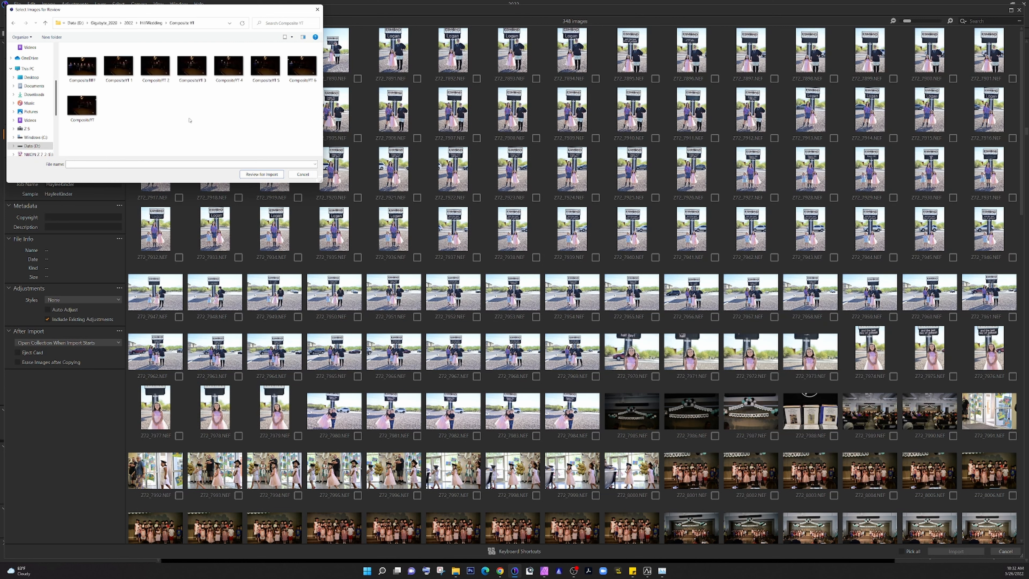
left_click(261, 175)
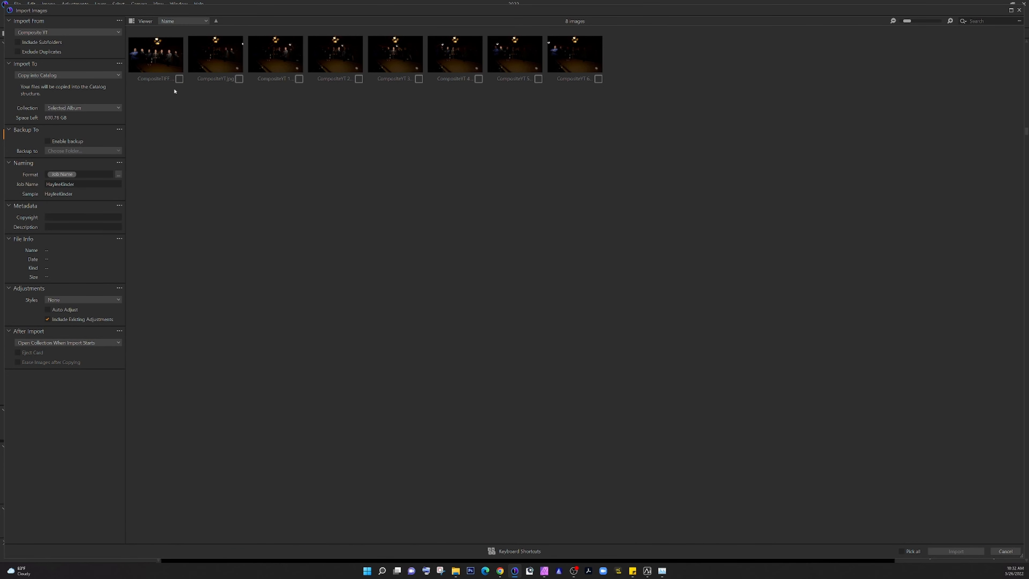
Import only the CompositeTIFF image with the job name TIFFCompositeYT and display it in the viewer.
left_click(180, 79)
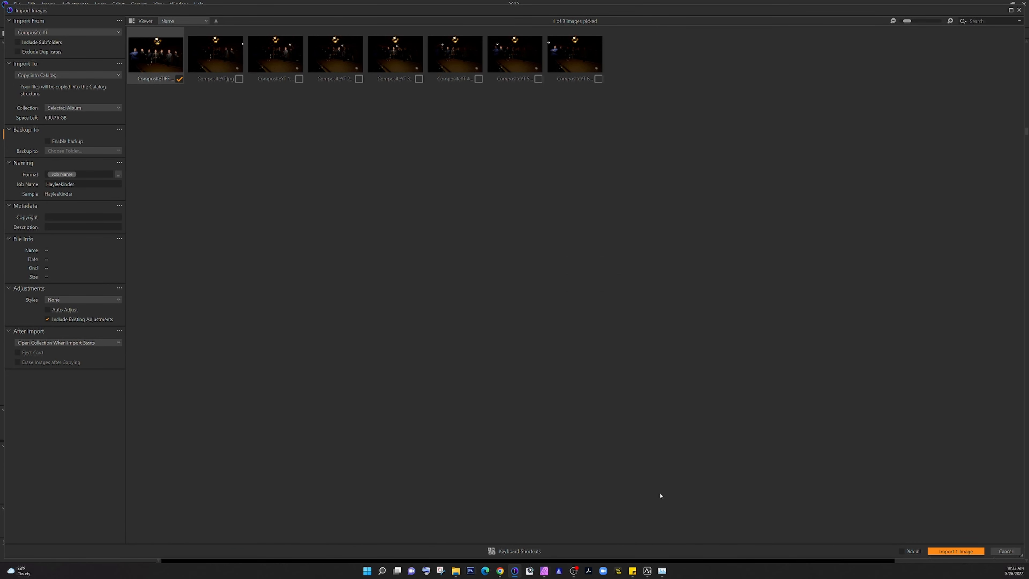
double_click(76, 184)
type("TIFFCompositeYT")
left_click(954, 551)
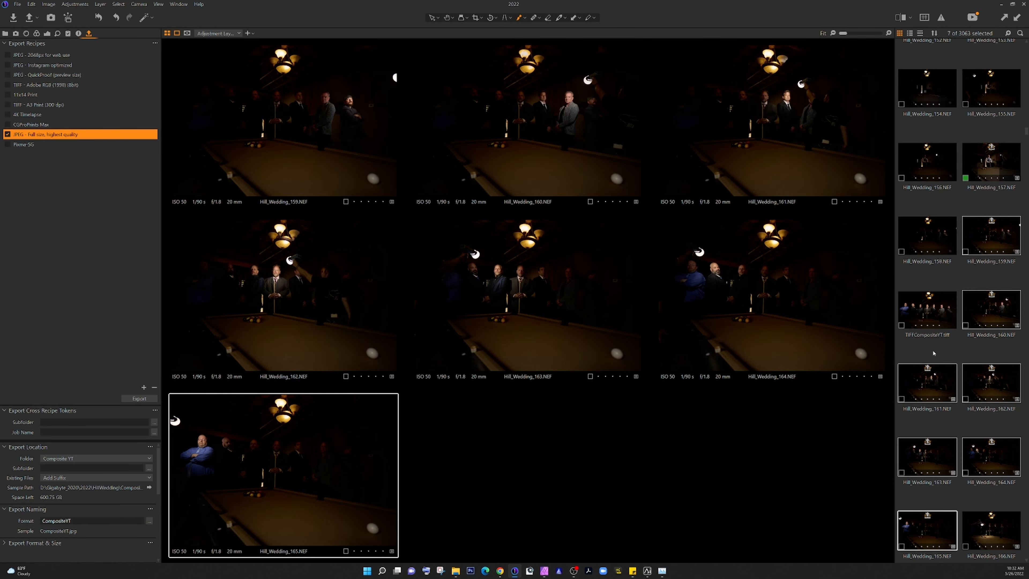
left_click(930, 316)
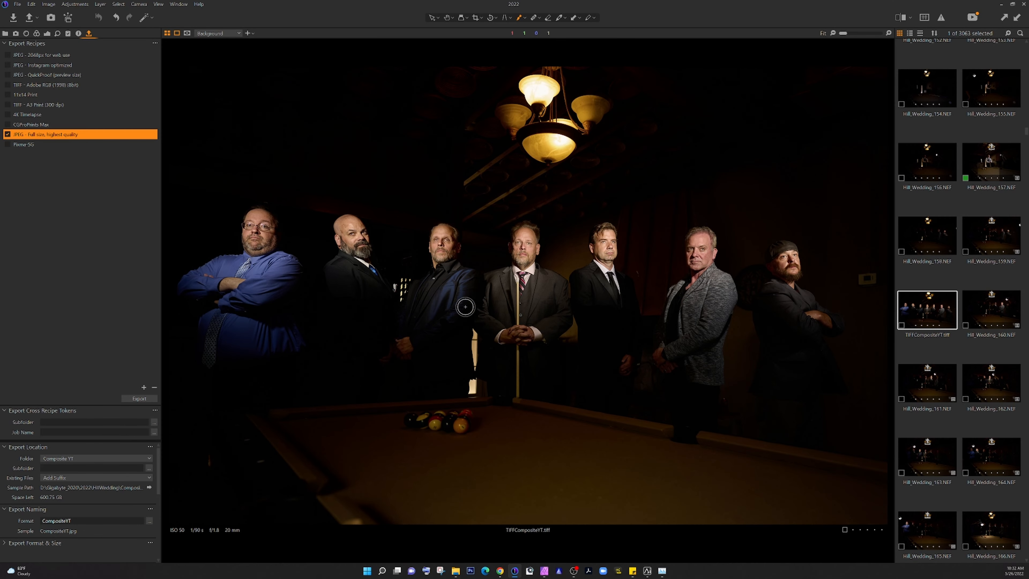
Heal away the thermostat on the wall beside the man in the cap.
scroll(533, 257, "up", 5)
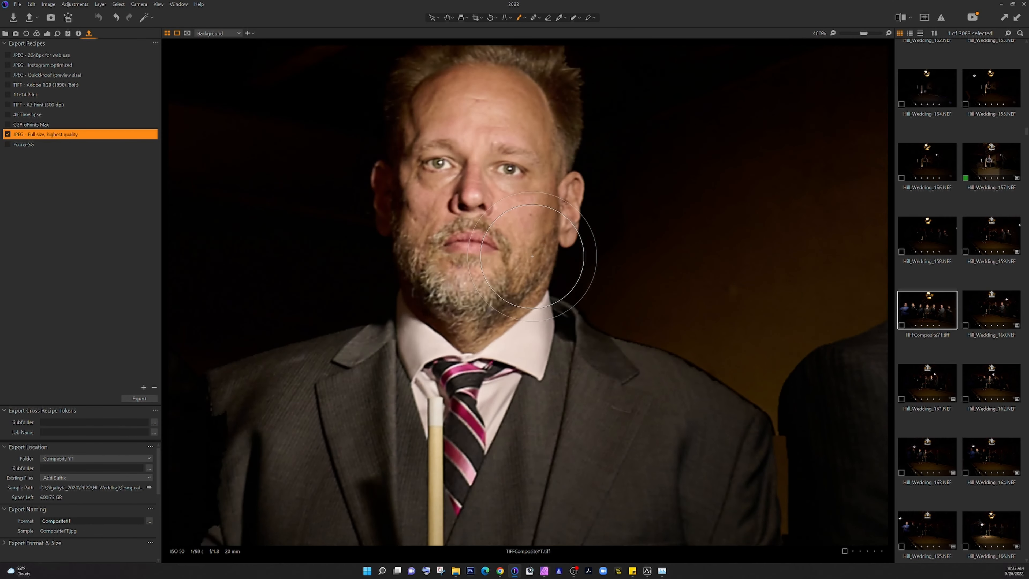
scroll(533, 257, "down", 5)
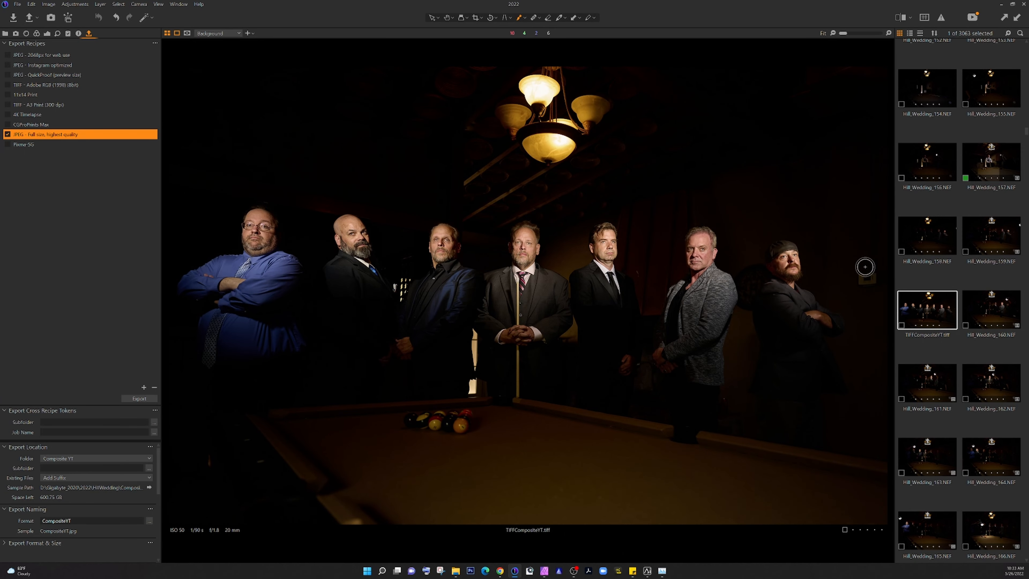
scroll(875, 286, "up", 2)
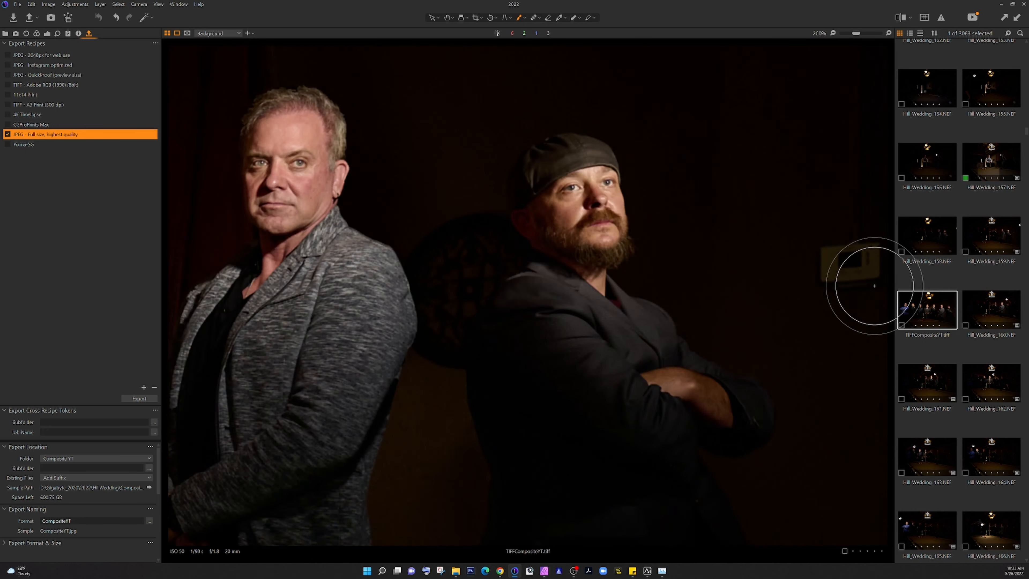
scroll(850, 287, "up", 1)
scroll(866, 275, "down", 1)
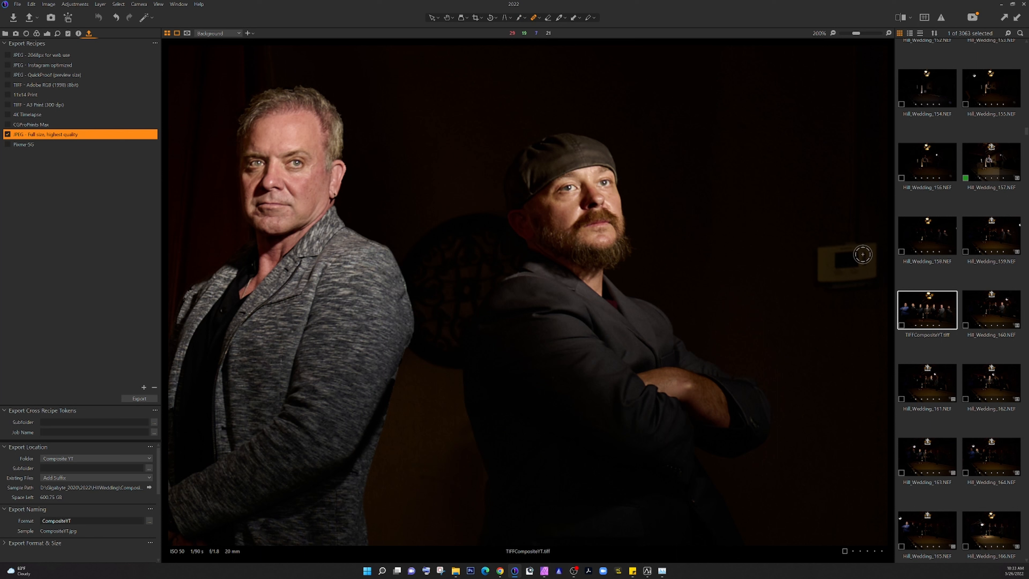
mouse_move(817, 253)
left_mouse_down()
mouse_move(855, 277)
mouse_move(885, 268)
mouse_move(866, 241)
mouse_move(827, 256)
mouse_move(871, 259)
left_mouse_up()
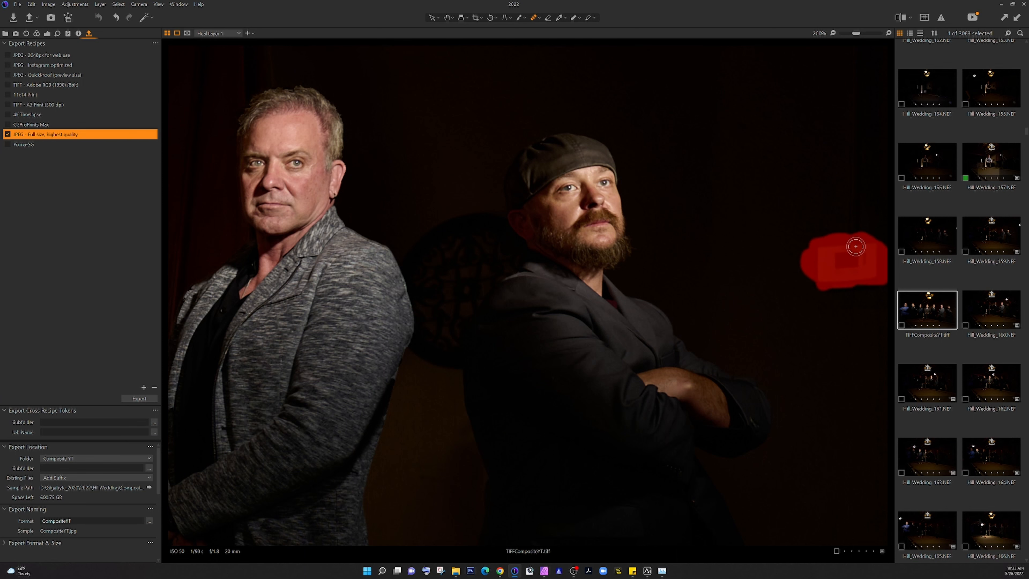
key("ctrl+0")
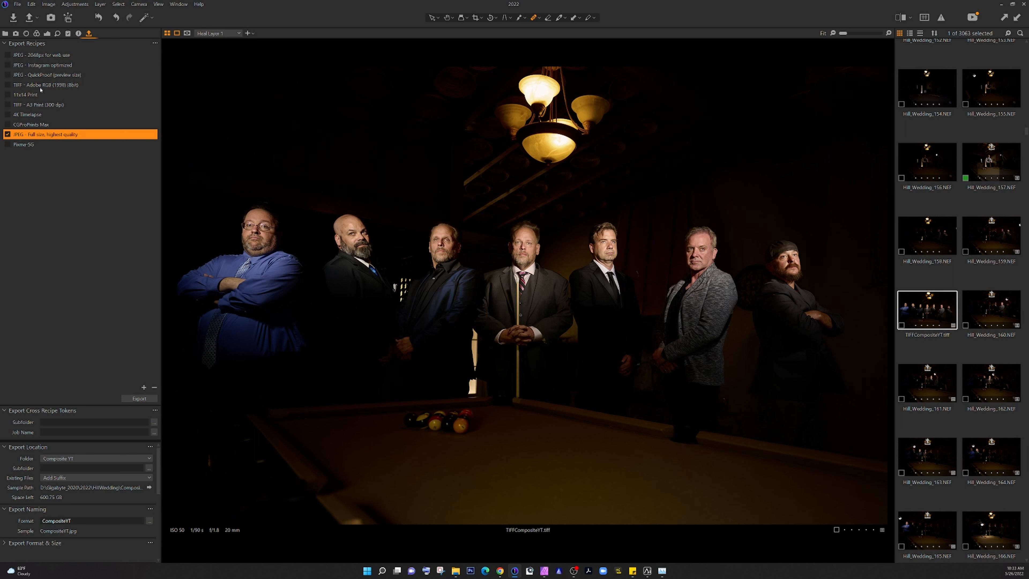
Add an adjustment layer with brightness 12 and brush it over the racked pool balls.
left_click(47, 33)
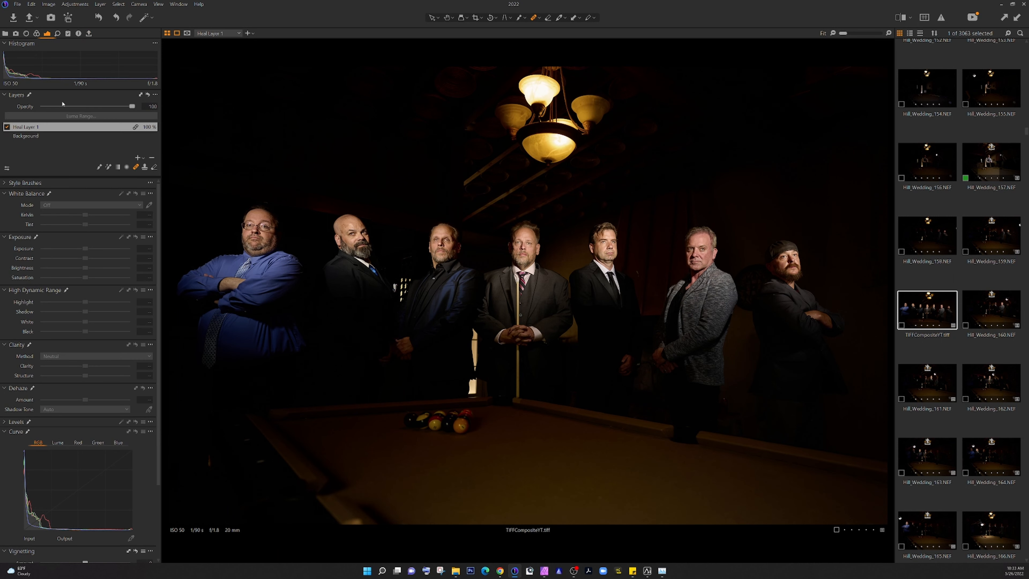
left_click(138, 158)
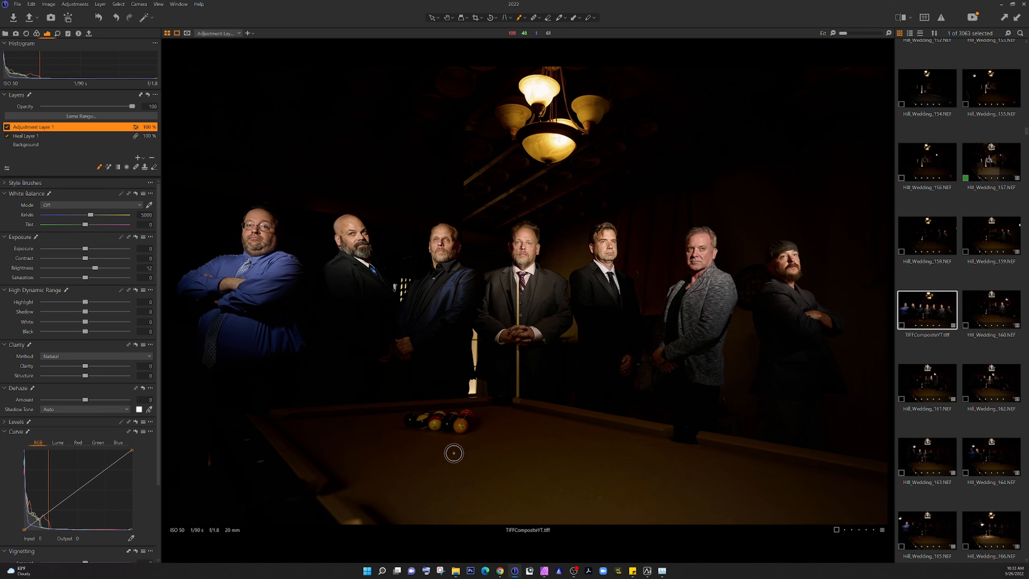
scroll(452, 458, "up", 3)
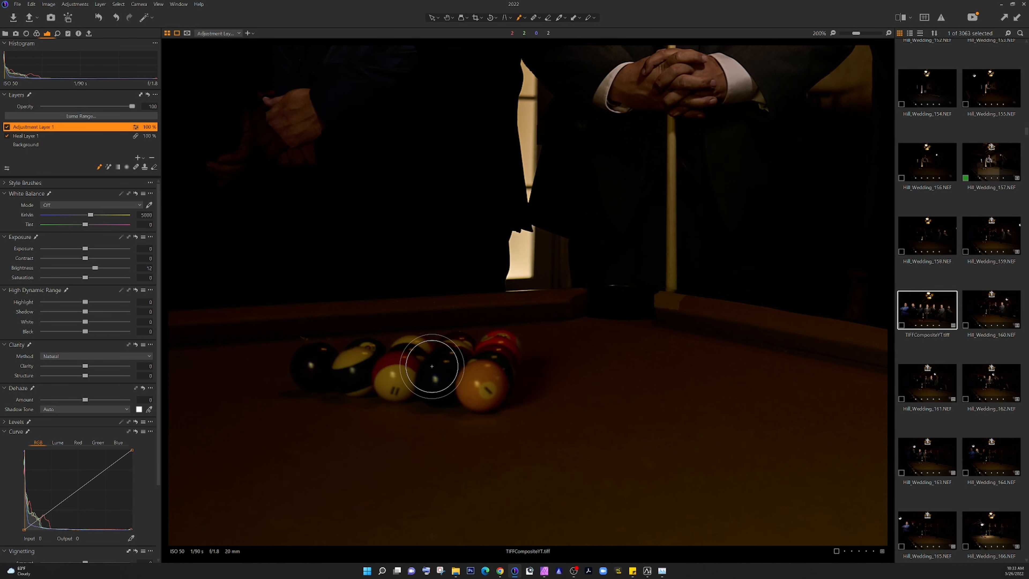
right_click(432, 366)
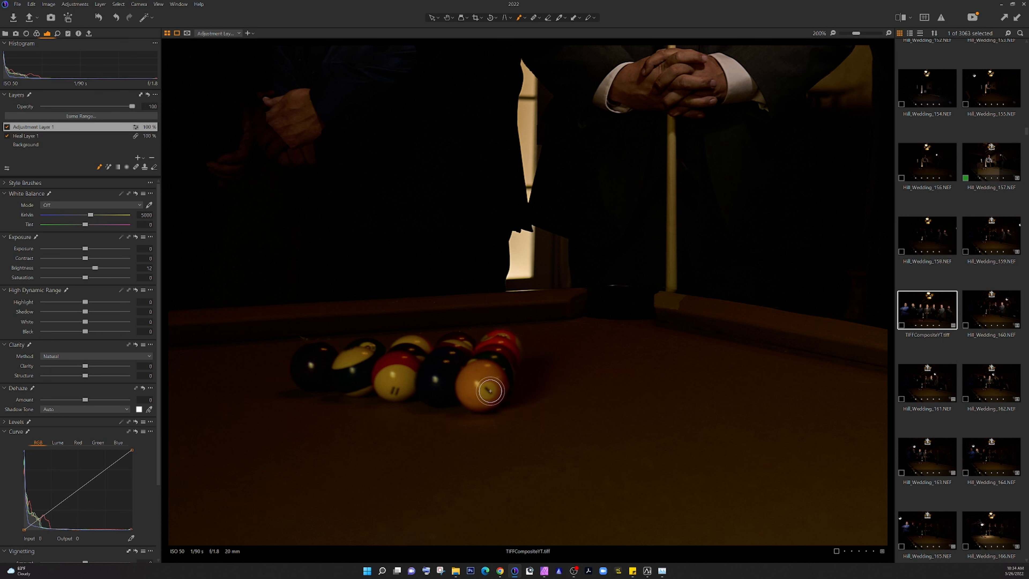
key("ctrl+0")
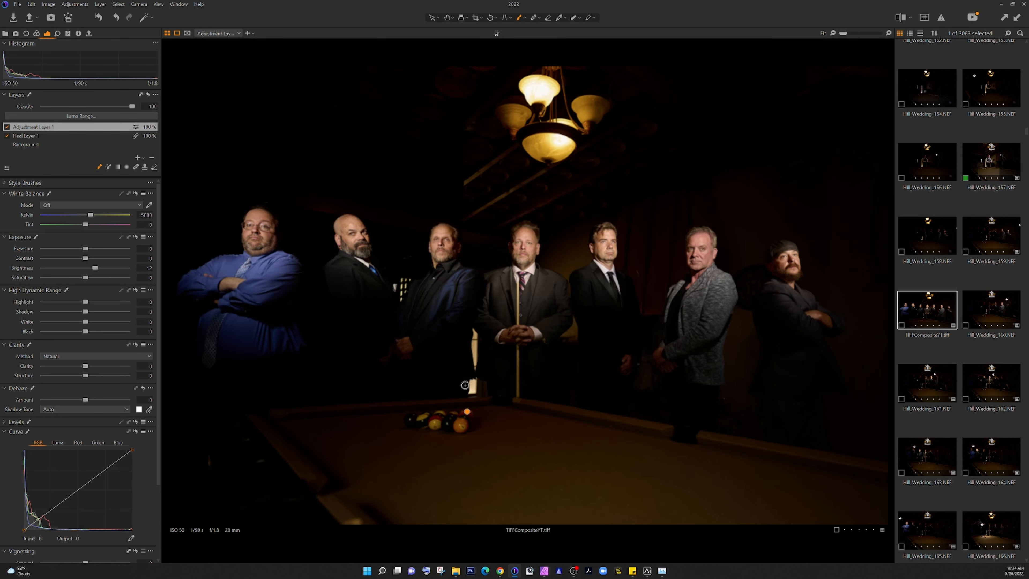